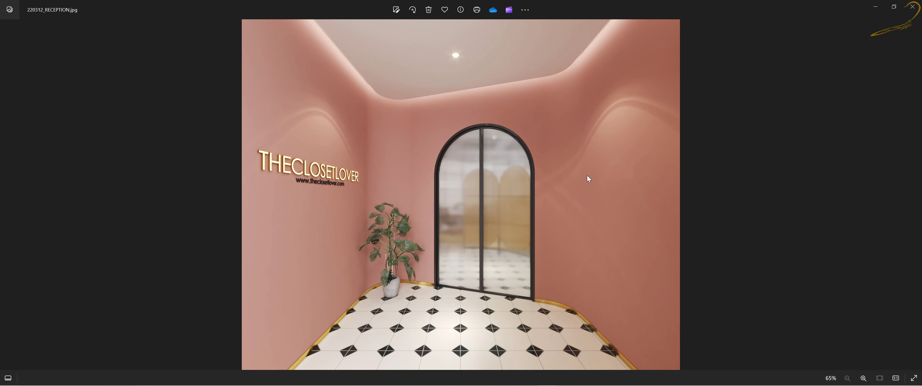
# Browse the sample room, studio and video taking area renders, then back to reception.
pyautogui.press('Right')
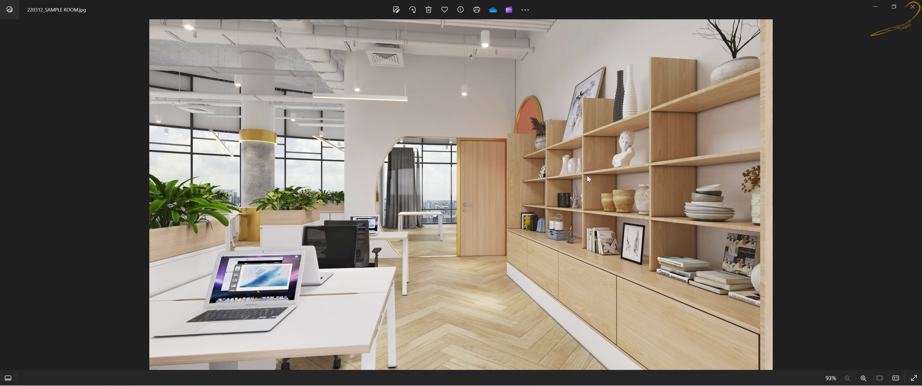
pyautogui.press('Right')
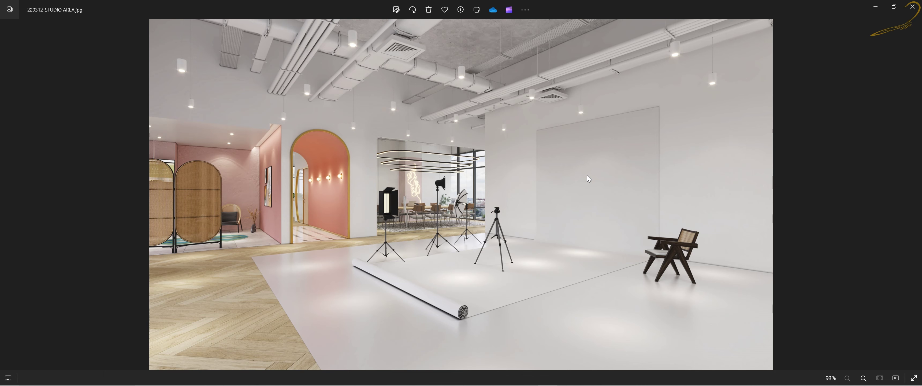
pyautogui.press('Right')
pyautogui.press('Left')
pyautogui.press('Right')
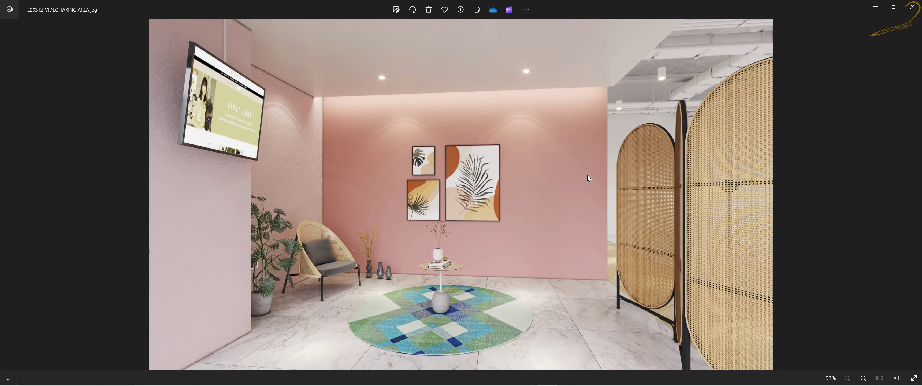
pyautogui.press('Left')
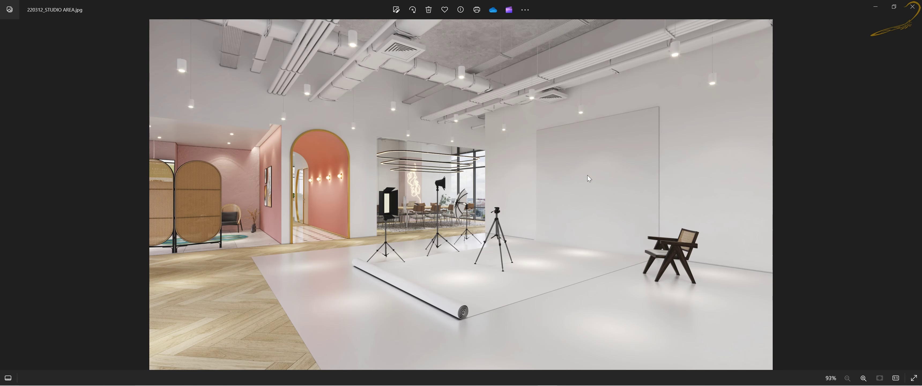
pyautogui.press('Left')
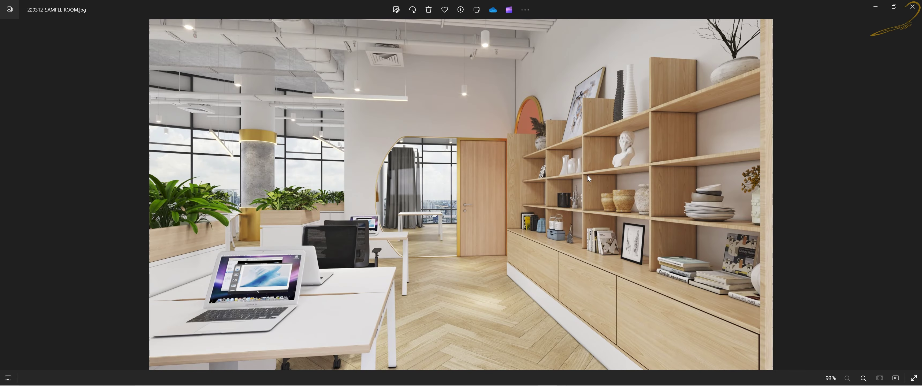
pyautogui.press('Left')
pyautogui.press('Left')
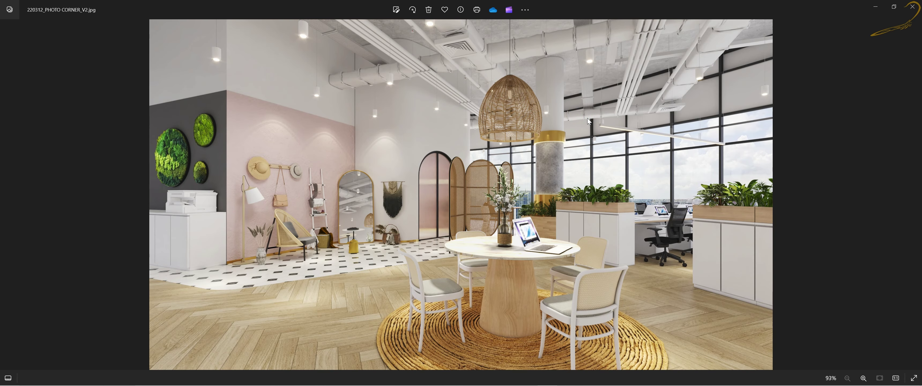
# Advance through the photo corner, pantry and OFFICE_V1 renders to the meeting room render.
pyautogui.click(587, 118)
pyautogui.press('Right')
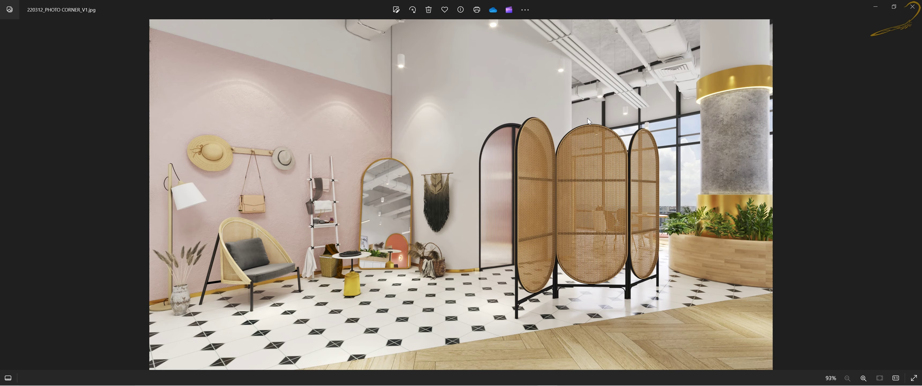
pyautogui.press('Right')
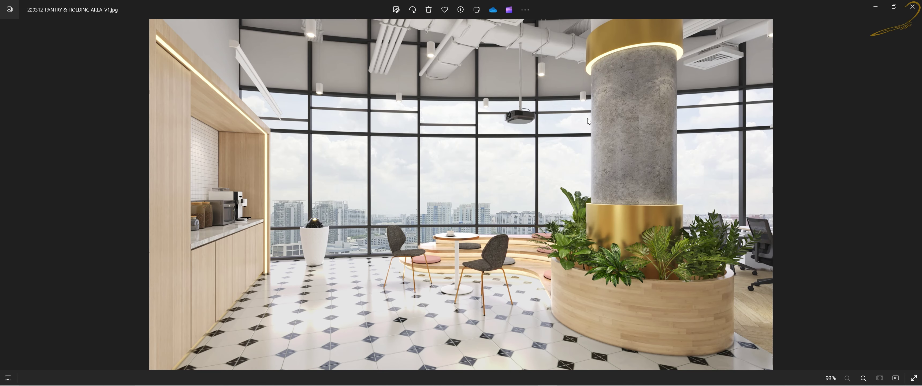
pyautogui.press('Right')
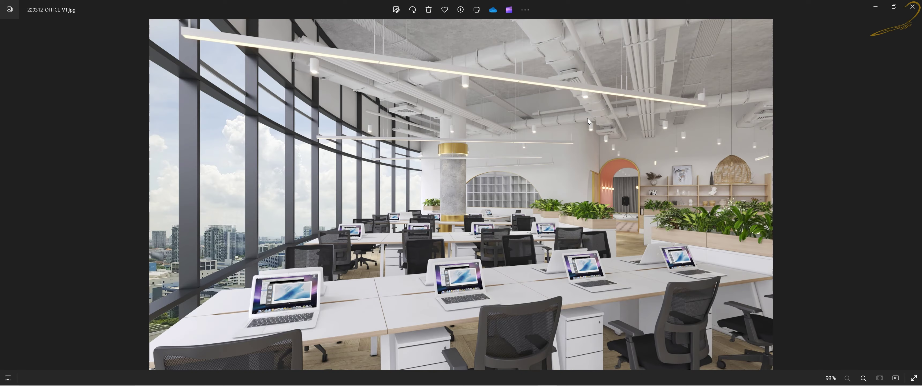
pyautogui.press('Right')
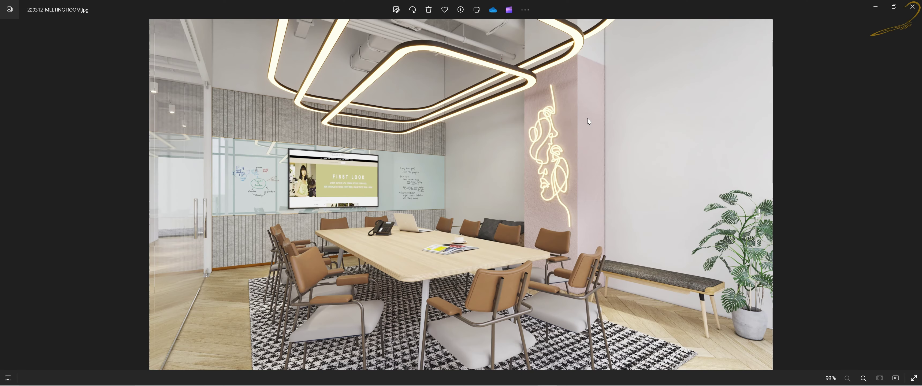
pyautogui.press('Left')
pyautogui.press('Right')
# Flip between the breakout area and arch walkway renders to reach 220312_RECEPTION.jpg.
pyautogui.press('Right')
pyautogui.press('Right')
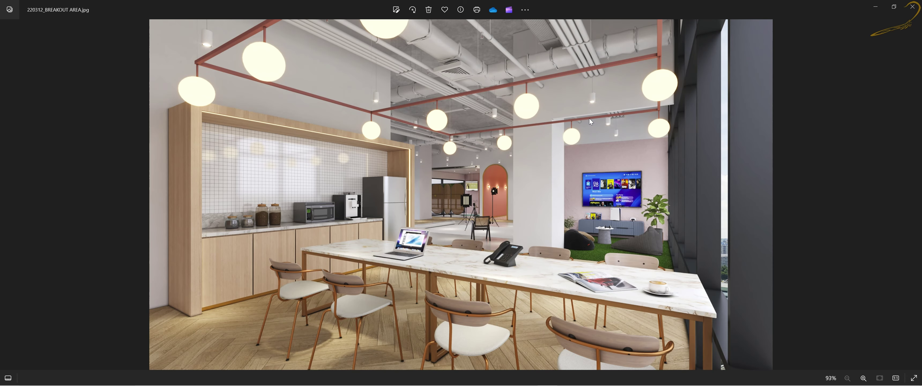
pyautogui.press('Right')
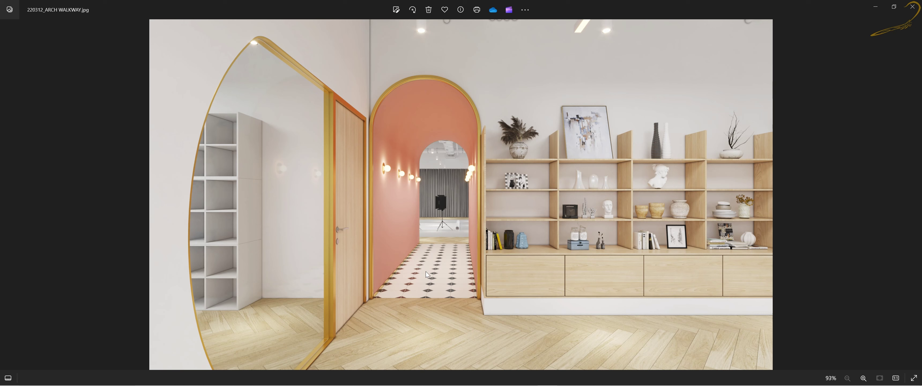
pyautogui.press('Right')
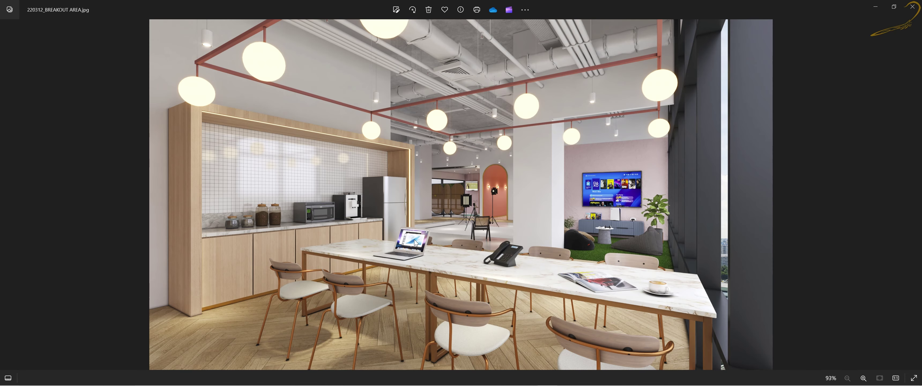
pyautogui.press('Right')
pyautogui.press('Right')
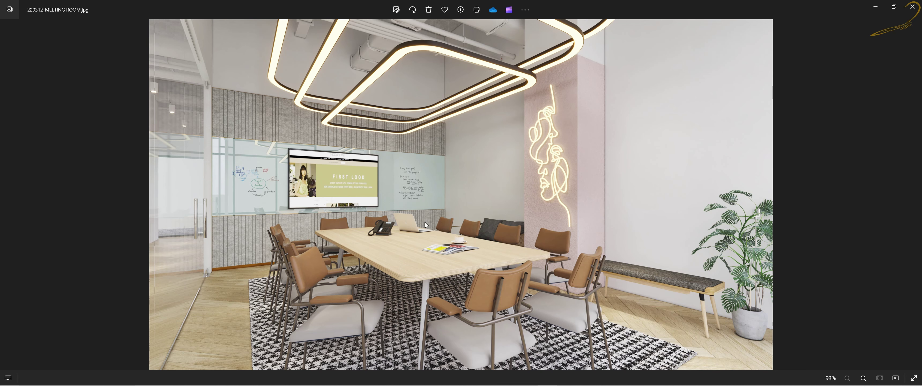
pyautogui.press('Left')
pyautogui.press('Left')
pyautogui.press('Left')
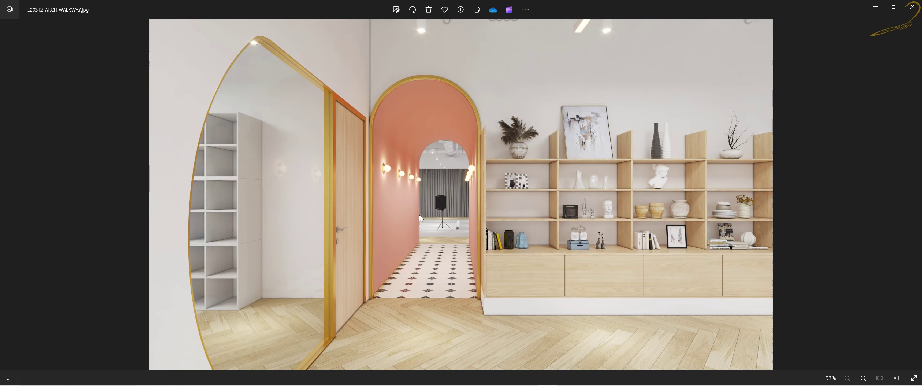
pyautogui.press('Right')
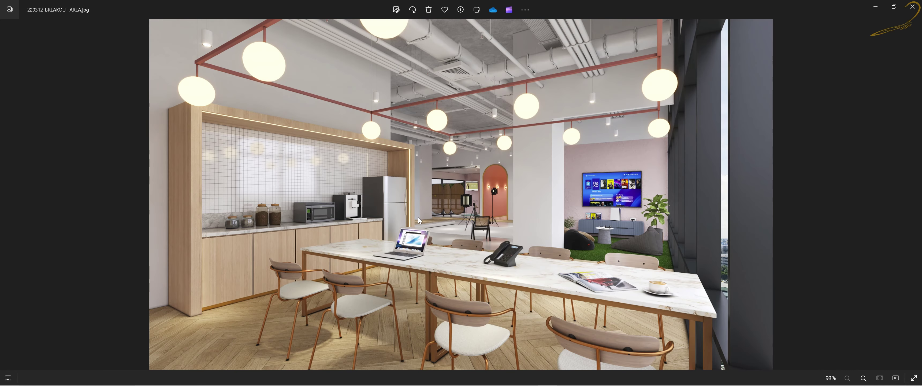
pyautogui.press('Right')
pyautogui.press('Right')
pyautogui.press('Right')
pyautogui.press('Right')
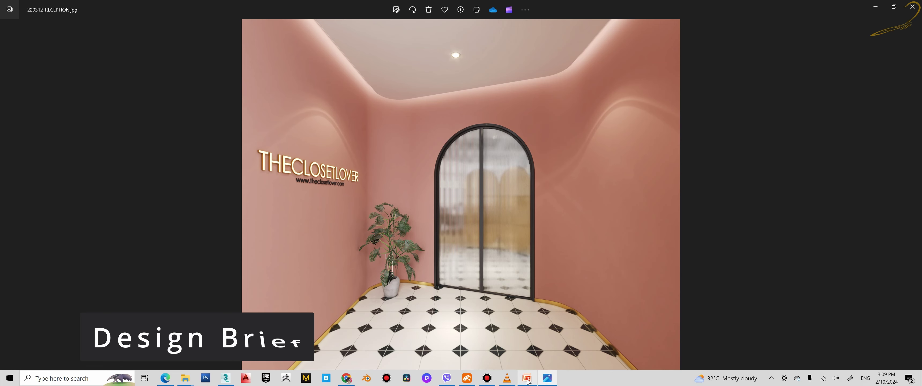
# Bring up the 3D design brief and go to slide 2, the Floor Finishes Plan.
pyautogui.click(518, 380)
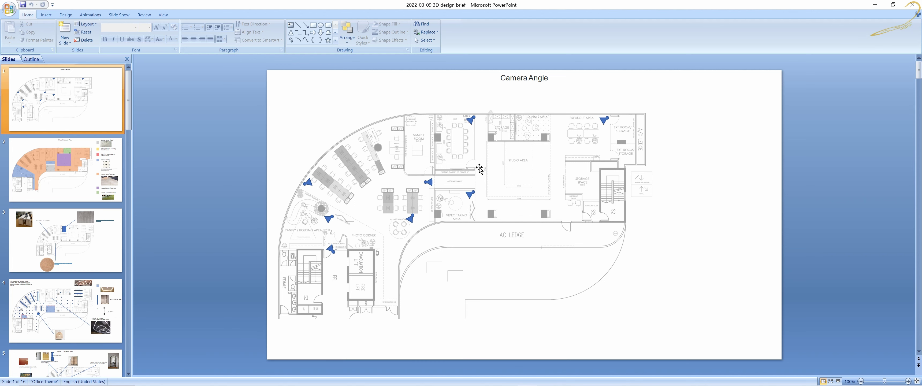
pyautogui.scroll(-1, 480, 169)
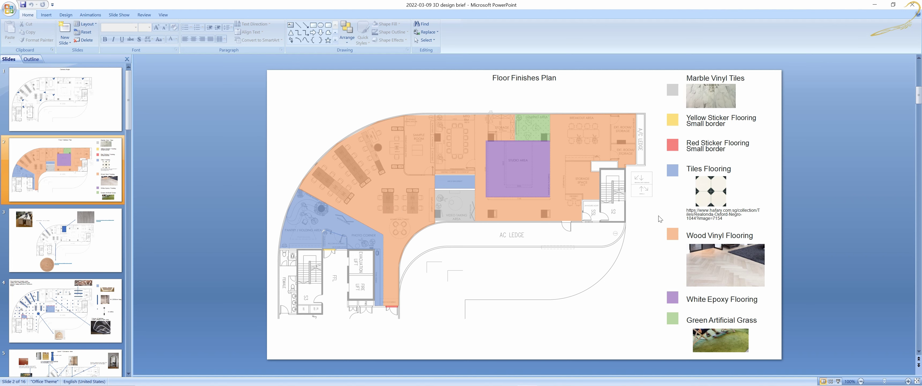
# Go to slide 3 showing the workstation photo and two jute rug references.
pyautogui.scroll(-1, 650, 206)
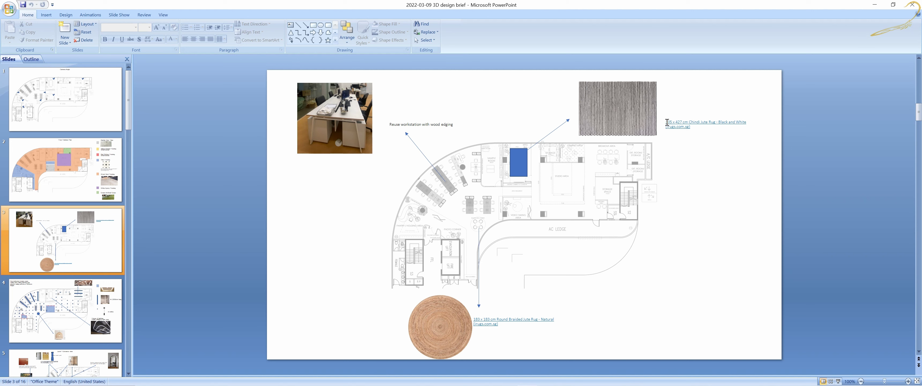
# Go to slide 4, the lighting layout with 3000mm and 2500mm ceiling notes.
pyautogui.scroll(-1, 690, 149)
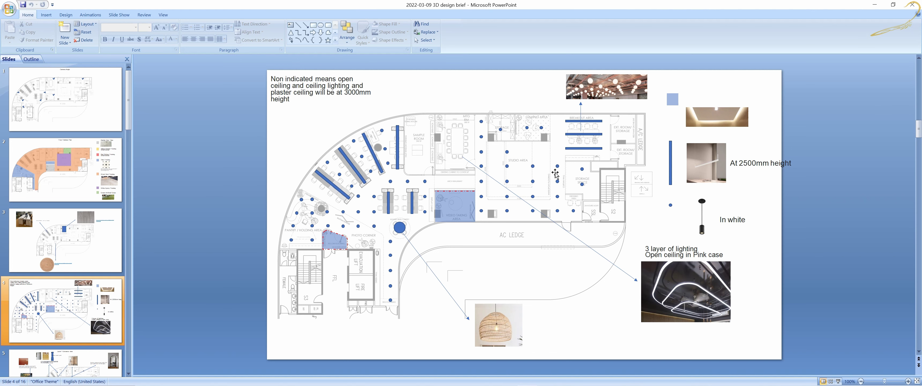
# On slide 5, detach one annotation arrow's top end from its note.
pyautogui.scroll(-1, 555, 174)
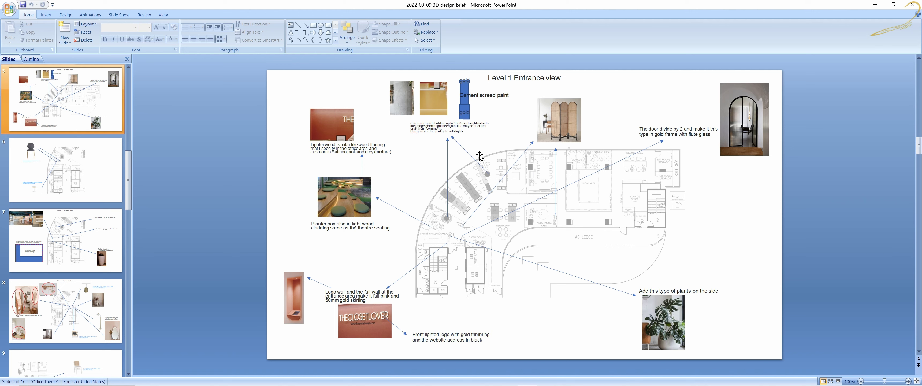
pyautogui.click(469, 153)
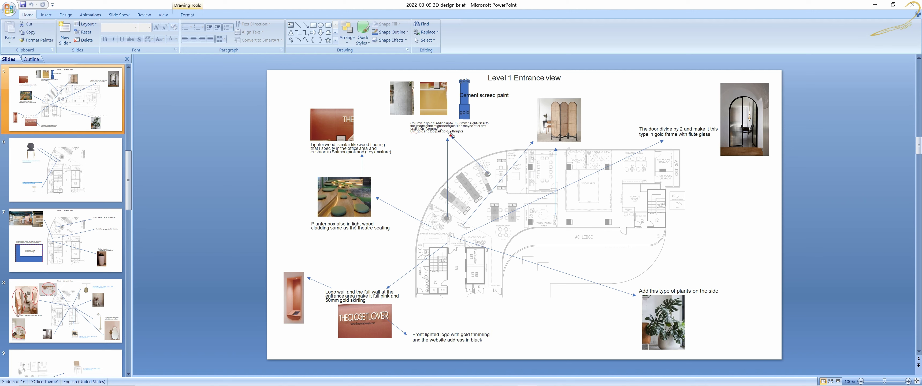
pyautogui.moveTo(451, 135); pyautogui.dragTo(453, 134)
pyautogui.click(508, 133)
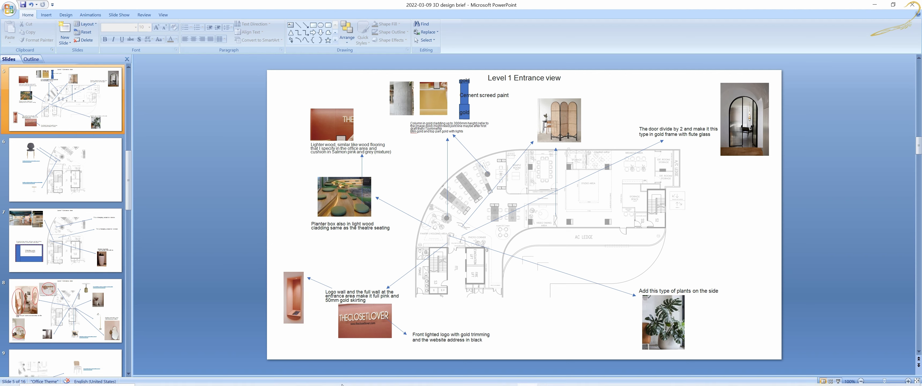
# Compare the pantry render with the brief, then advance to the PHOTO CORNER_V1 render.
pyautogui.moveTo(509, 383)
pyautogui.click(546, 379)
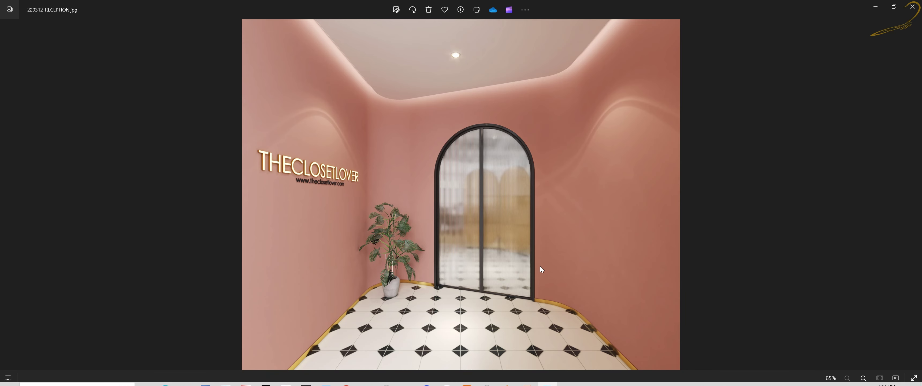
pyautogui.press('Right')
pyautogui.press('Right')
pyautogui.press('Right')
pyautogui.press('Right')
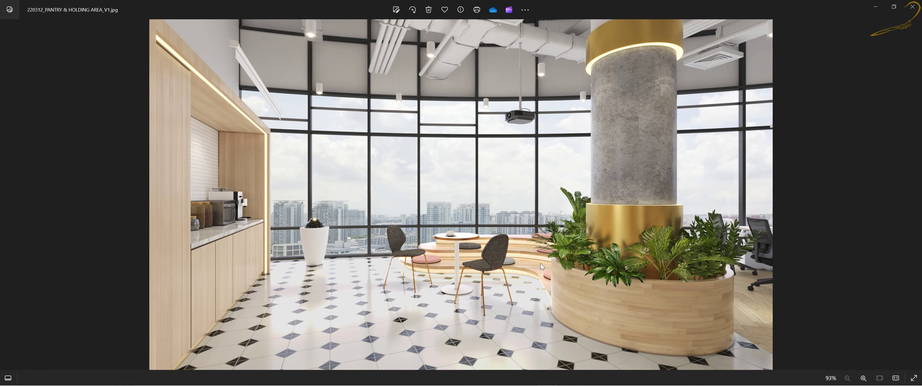
pyautogui.scroll(4, 455, 273)
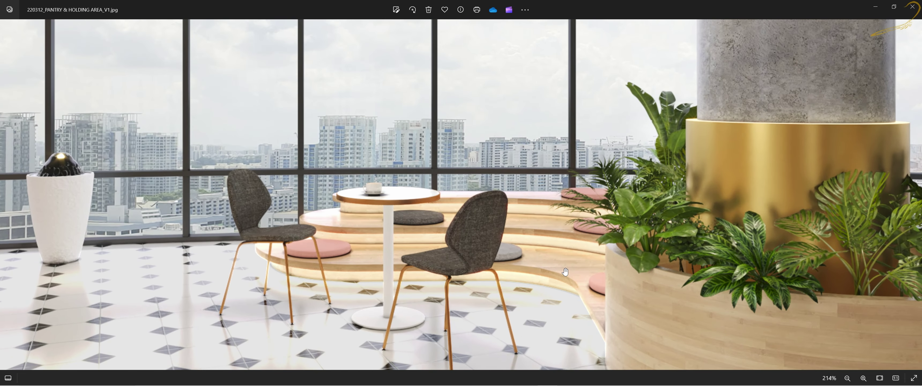
pyautogui.scroll(-2, 564, 274)
pyautogui.scroll(-2, 562, 272)
pyautogui.hotkey('alt', 'Tab')
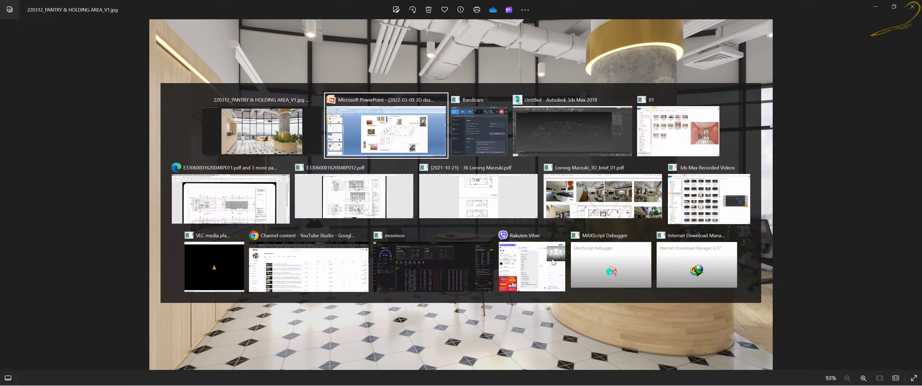
pyautogui.hotkey('alt', 'Tab')
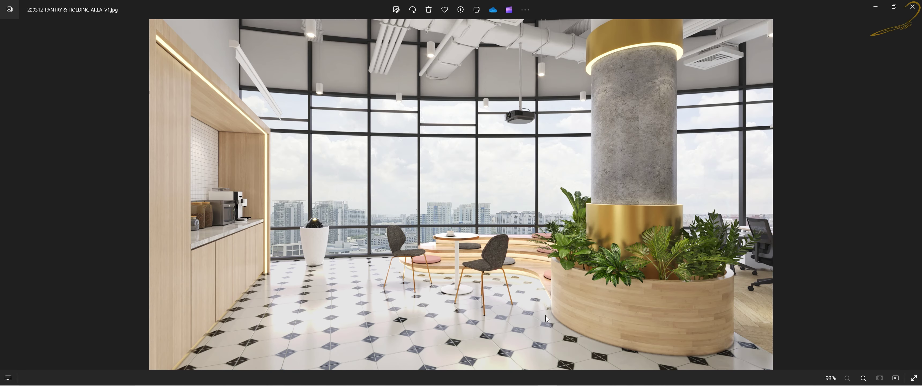
pyautogui.hotkey('alt', 'Tab')
pyautogui.press('Right')
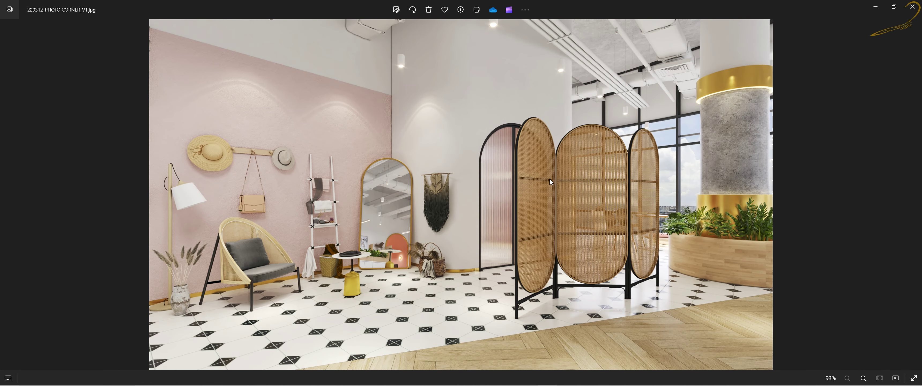
# Close Photos and move the brief to slide 6 with side chair and dining table references.
pyautogui.hotkey('alt', 'F4')
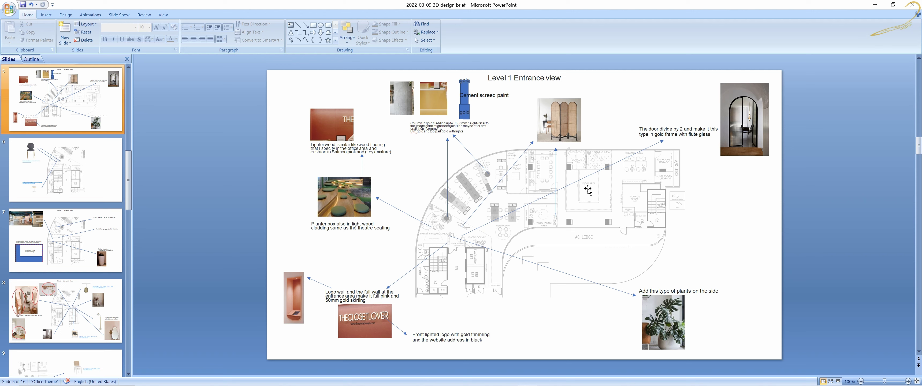
pyautogui.scroll(-1, 588, 190)
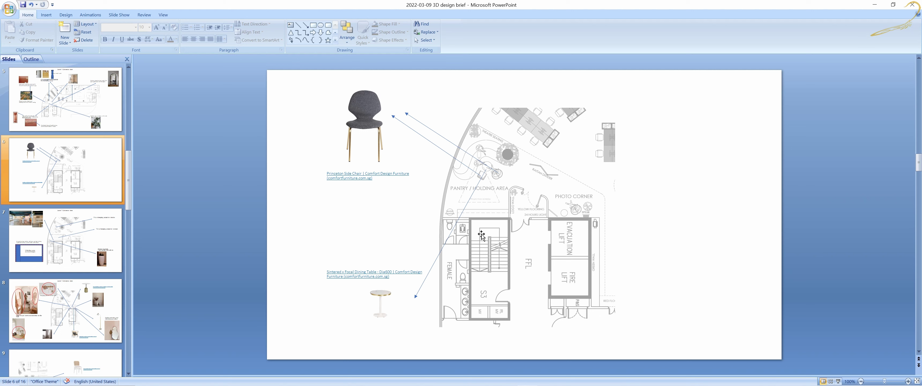
# Go to slide 7 with the hanging projector, water fountain and pantry cabinet notes.
pyautogui.scroll(-1, 454, 232)
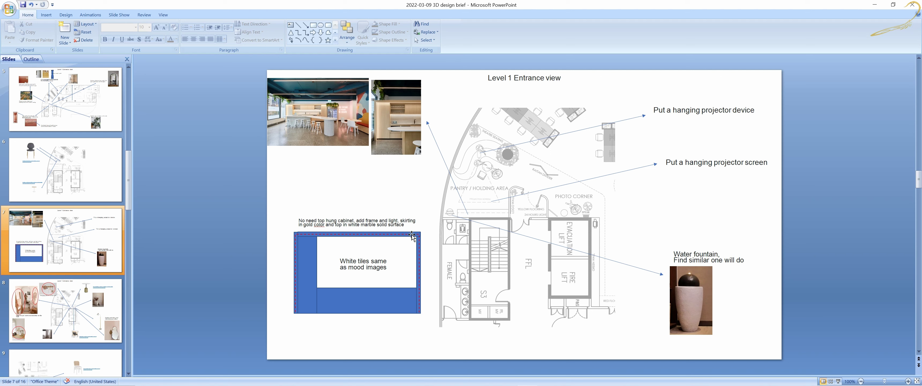
pyautogui.moveTo(305, 254); pyautogui.dragTo(359, 285)
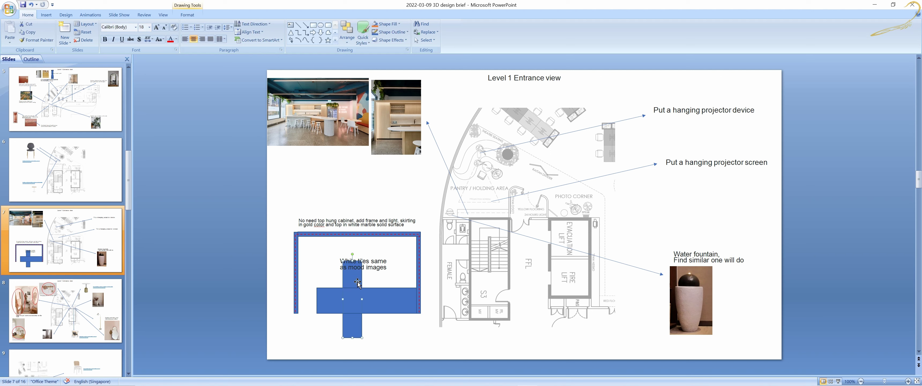
pyautogui.hotkey('ctrl', 'z')
pyautogui.click(333, 199)
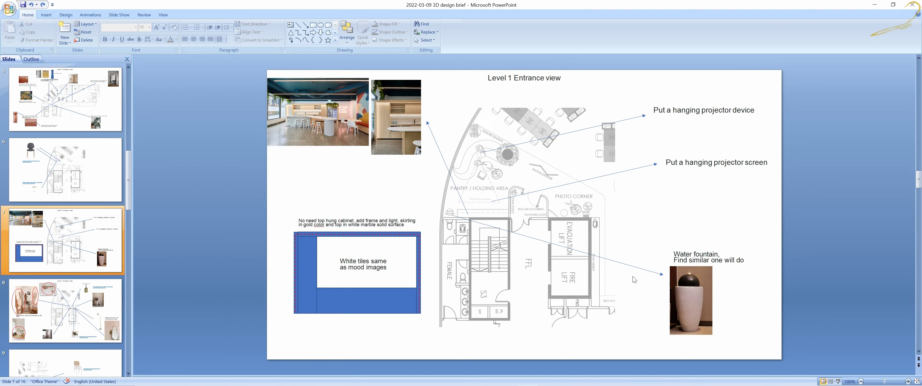
# Move to slide 8 with the hanging décor, floor accessory and limewash wall notes.
pyautogui.press('Left')
pyautogui.scroll(-1, 652, 268)
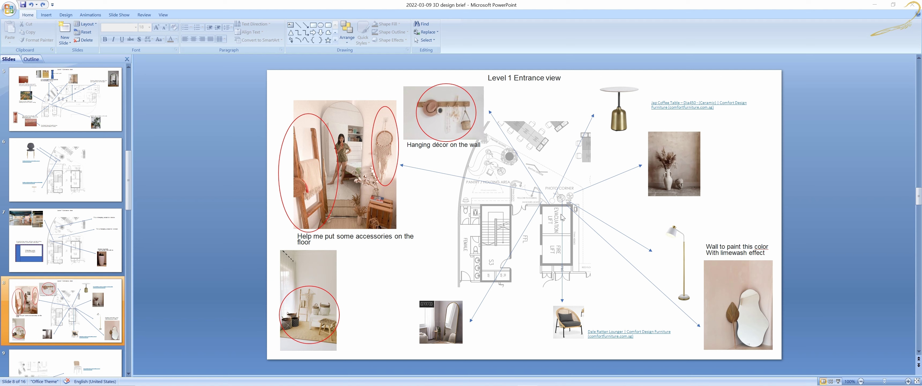
pyautogui.hotkey('alt', 'Tab')
pyautogui.press('Right')
pyautogui.press('Right')
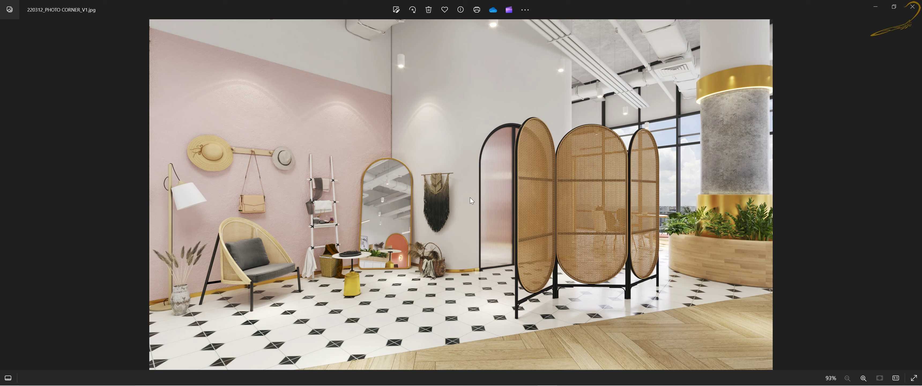
pyautogui.hotkey('alt', 'Tab')
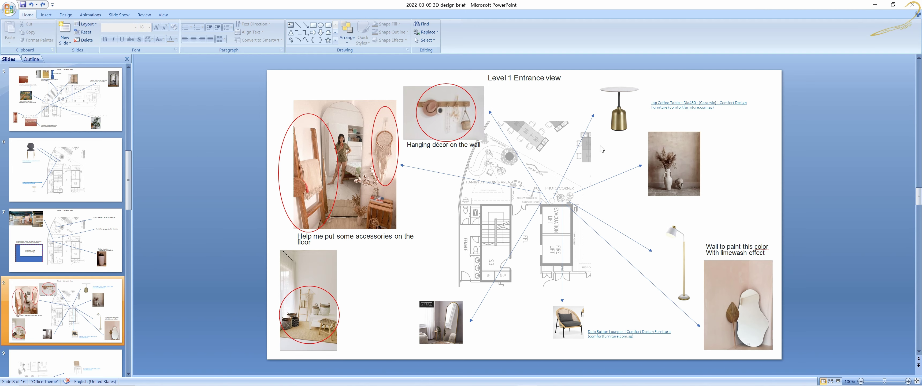
pyautogui.hotkey('alt', 'Tab')
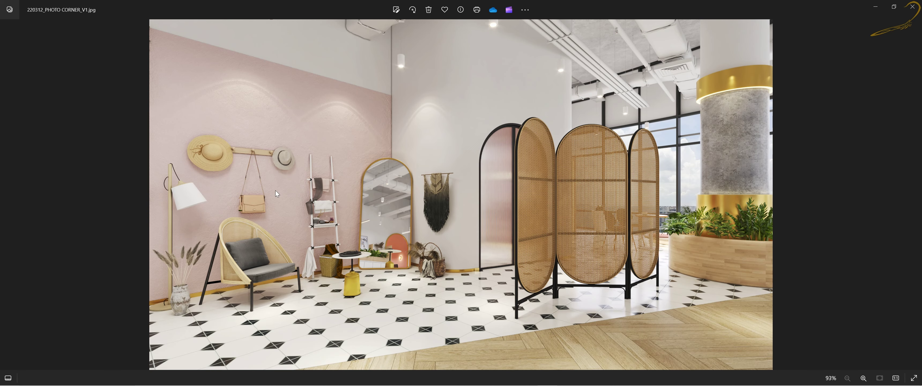
pyautogui.hotkey('alt', 'Tab')
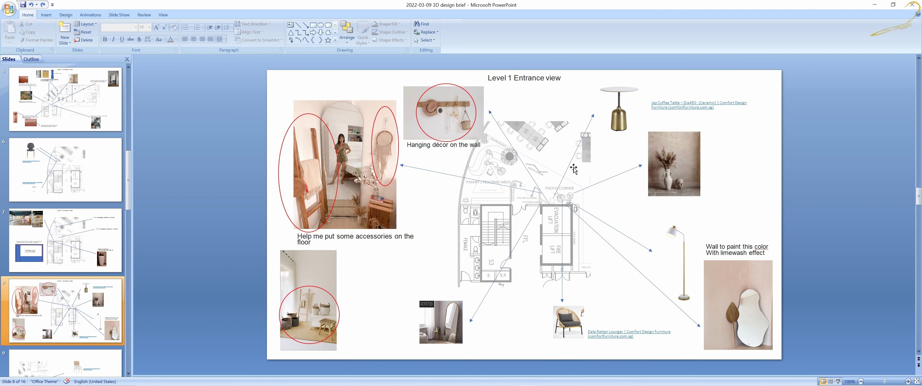
# Scroll the brief toward slide 10 and view the SAMPLE ROOM render in Photos.
pyautogui.scroll(-1, 571, 170)
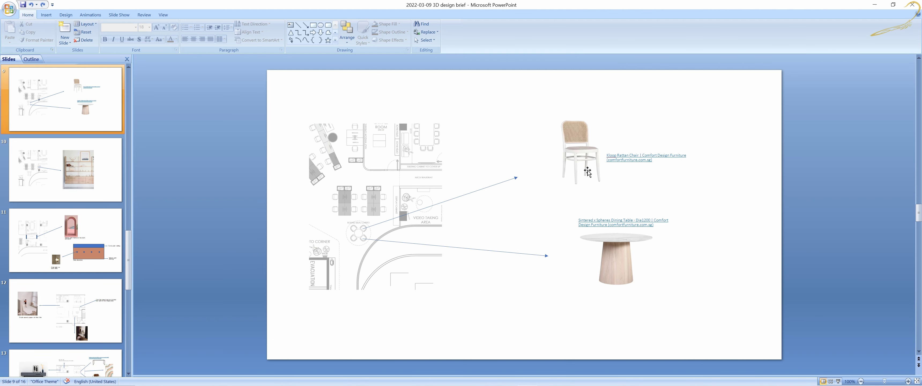
pyautogui.scroll(-1, 573, 263)
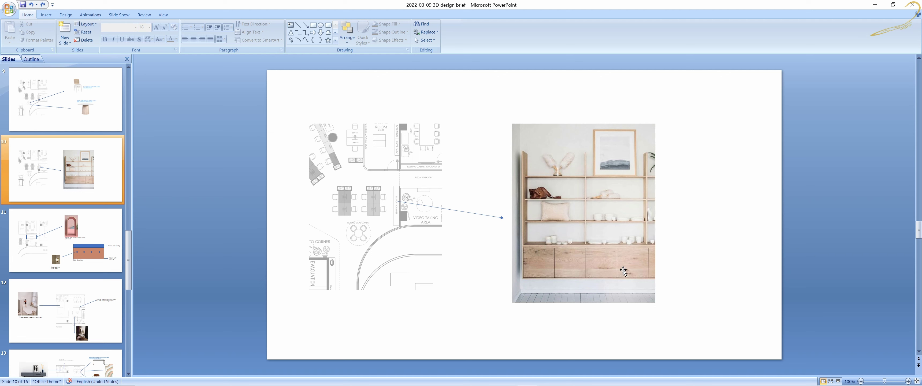
pyautogui.hotkey('alt', 'Tab')
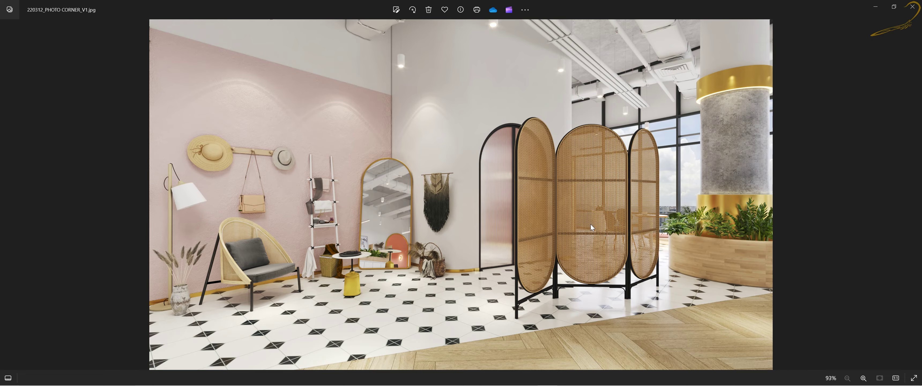
pyautogui.press('Right')
pyautogui.press('Right')
pyautogui.press('Right')
pyautogui.press('Right')
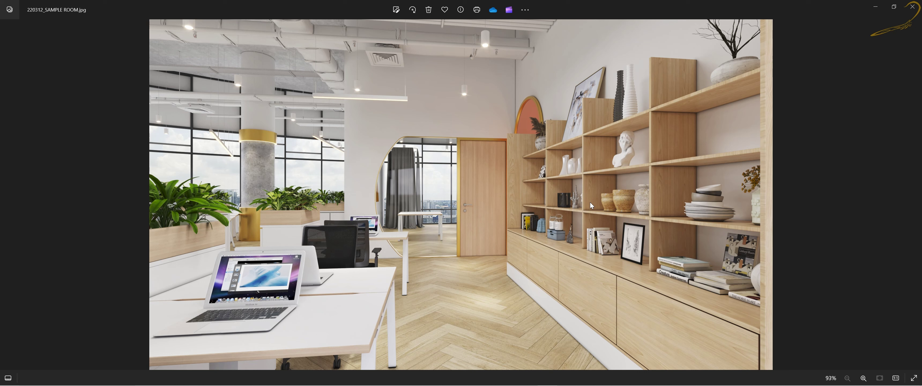
# Advance the brief to slide 11 and bring up the 220312_STUDIO AREA.jpg render.
pyautogui.hotkey('alt', 'Tab')
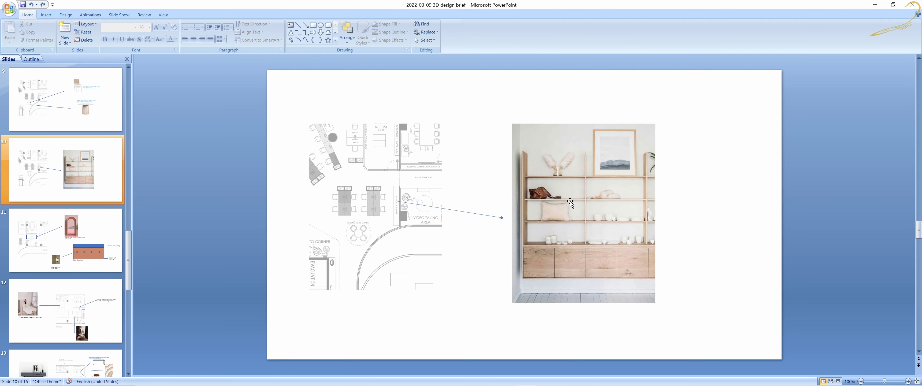
pyautogui.scroll(-1, 415, 205)
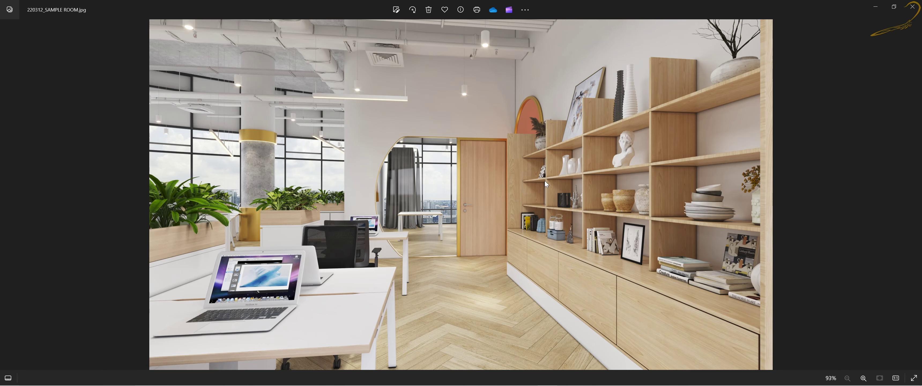
pyautogui.press('Right')
pyautogui.press('Left')
pyautogui.press('Right')
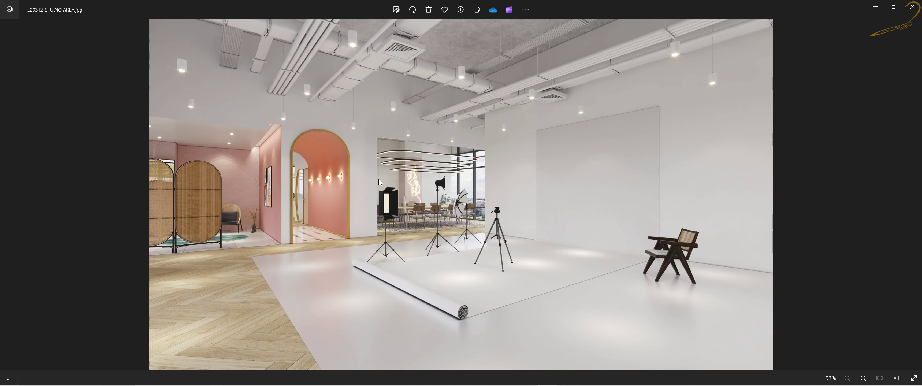
# Zoom into the STUDIO AREA render's arch and back out, then return to slide 11.
pyautogui.hotkey('alt', 'F4')
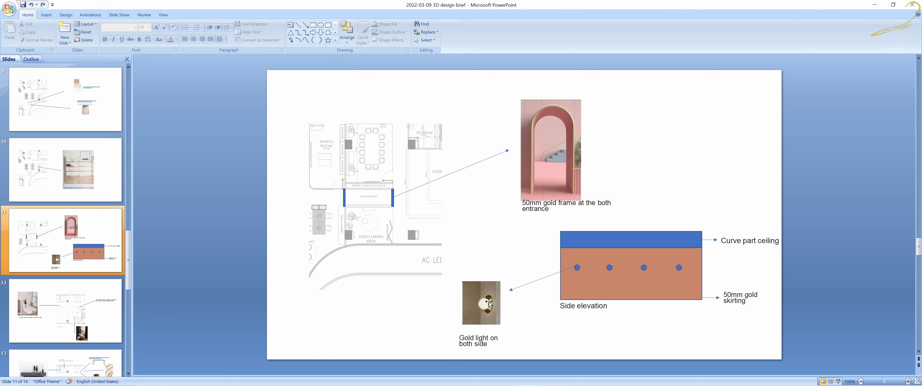
pyautogui.hotkey('alt', 'Tab')
pyautogui.scroll(2, 277, 182)
pyautogui.scroll(3, 278, 182)
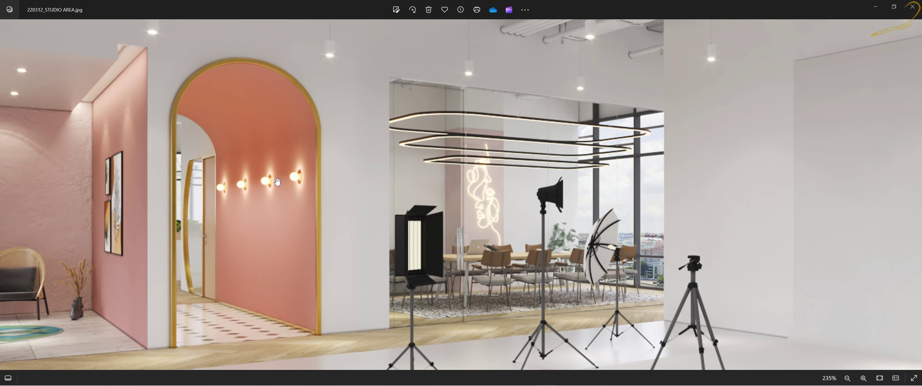
pyautogui.scroll(-5, 277, 182)
pyautogui.hotkey('alt', 'Tab')
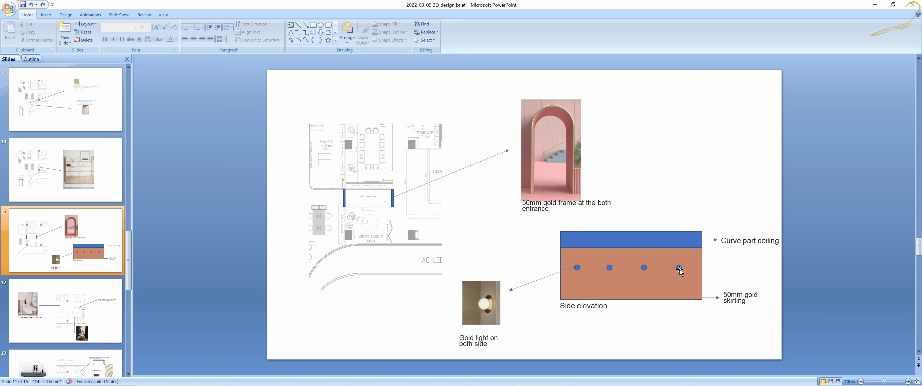
# Select and deselect slide 11's side elevation shapes, then move on to slide 12.
pyautogui.click(717, 264)
pyautogui.moveTo(714, 221); pyautogui.dragTo(554, 322)
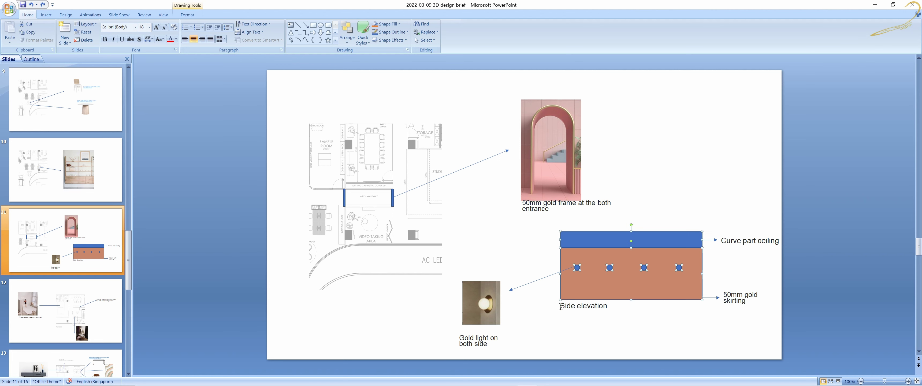
pyautogui.click(704, 204)
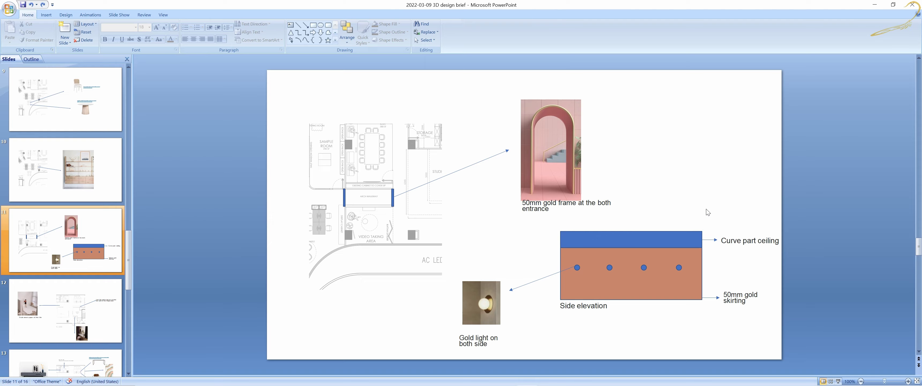
pyautogui.hotkey('alt', 'Tab')
pyautogui.hotkey('alt', 'Tab')
pyautogui.scroll(-1, 667, 213)
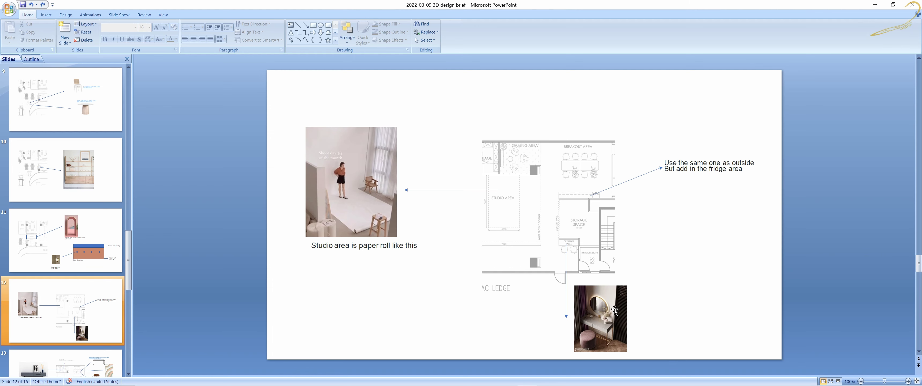
# Check the STUDIO AREA render again, then scroll the brief past slide 13 to slide 14.
pyautogui.hotkey('alt', 'Tab')
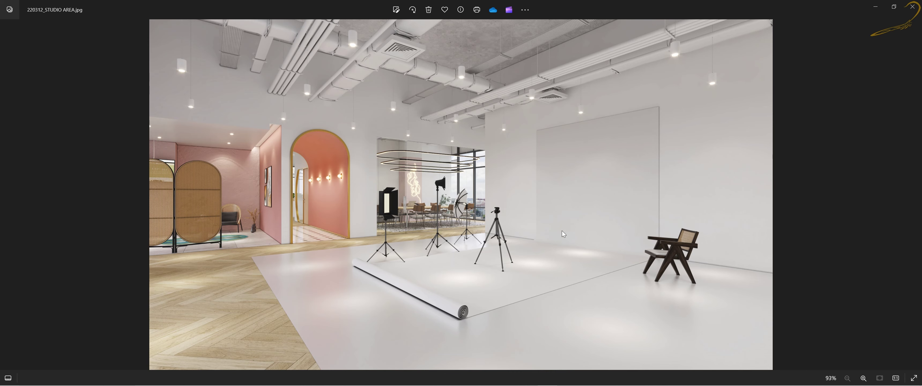
pyautogui.hotkey('alt', 'Tab')
pyautogui.scroll(-1, 448, 240)
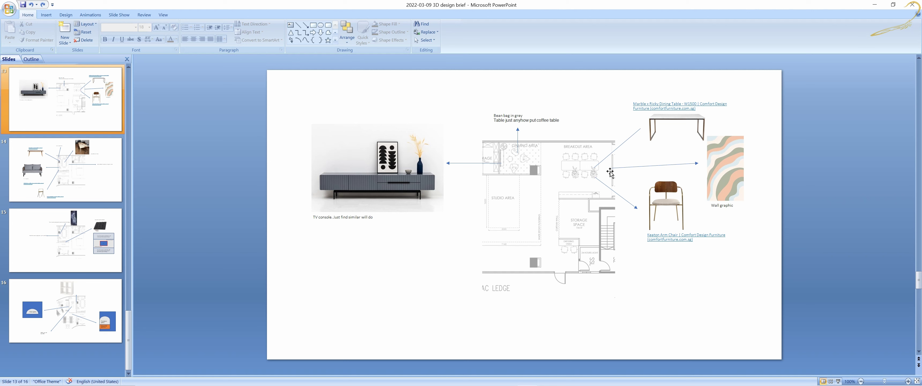
pyautogui.scroll(-1, 661, 179)
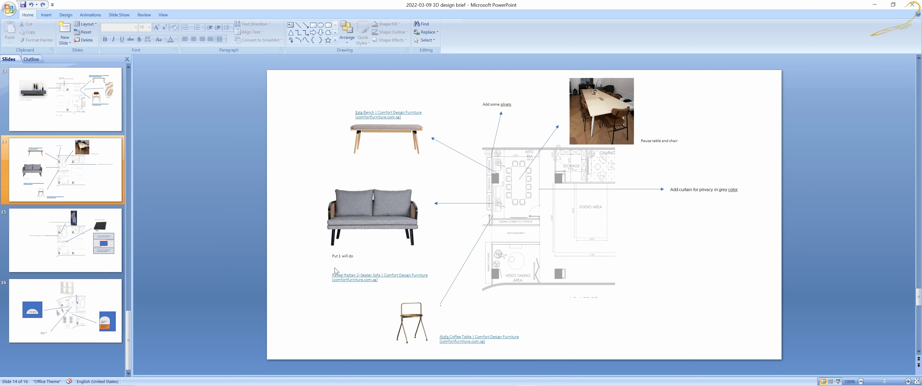
# Select and deselect the sofa link text, then flip through the renders to the photo corner image.
pyautogui.moveTo(333, 274); pyautogui.dragTo(416, 291)
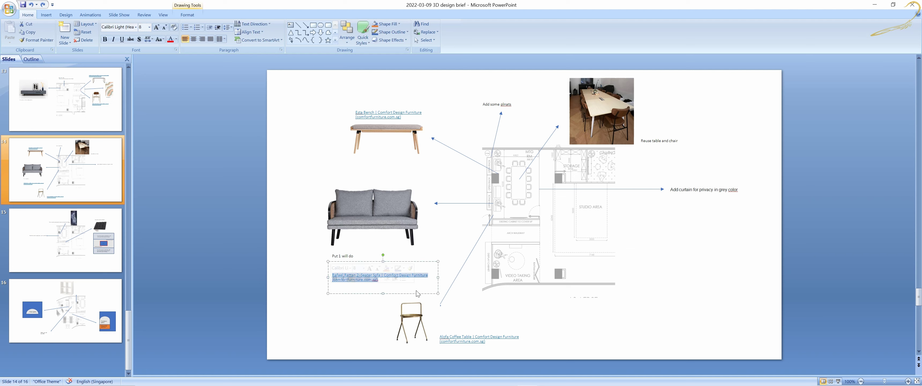
pyautogui.click(490, 311)
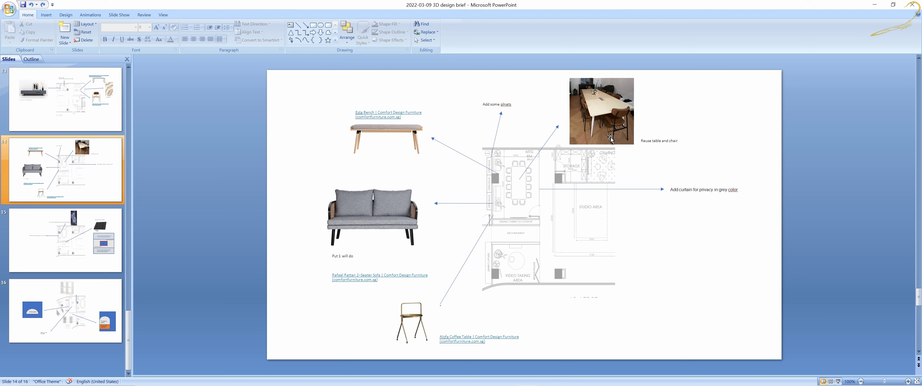
pyautogui.hotkey('alt', 'Tab')
pyautogui.press('Right')
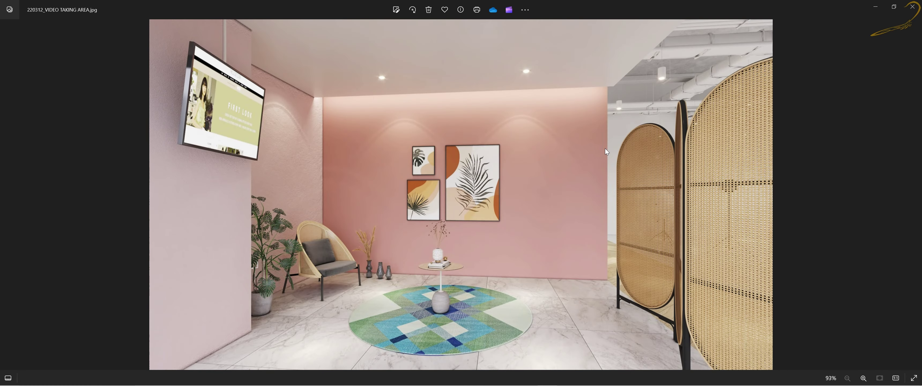
pyautogui.press('Right')
pyautogui.press('Right')
pyautogui.press('Right')
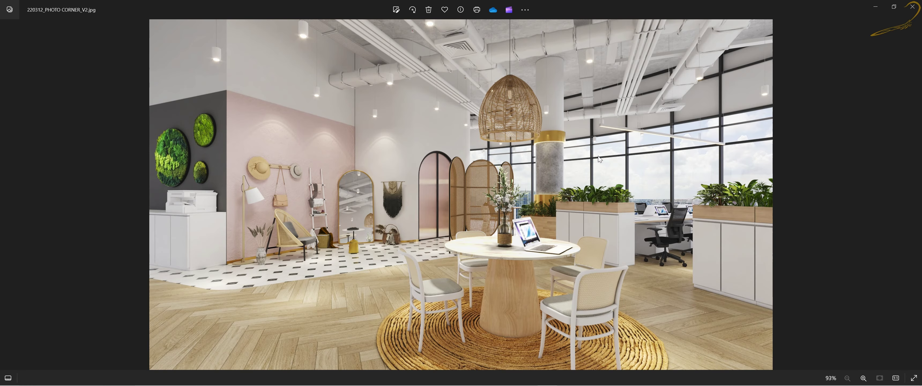
pyautogui.press('Right')
pyautogui.press('Right')
pyautogui.press('Right')
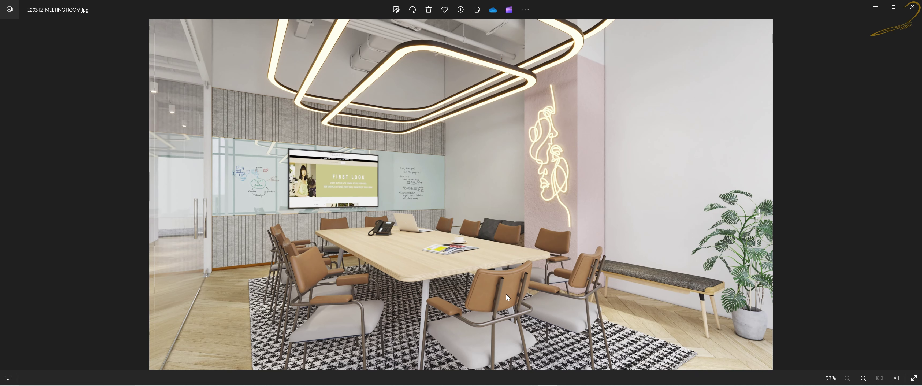
pyautogui.hotkey('alt', 'Tab')
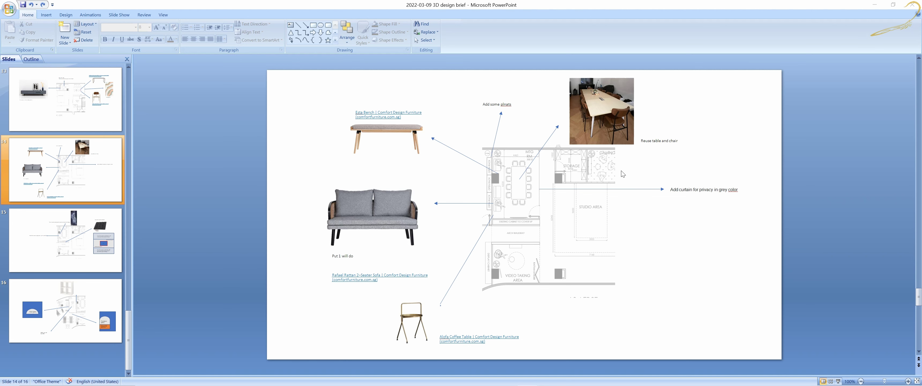
# Zoom around the meeting room render, then return to the brief on slide 15.
pyautogui.hotkey('alt', 'Tab')
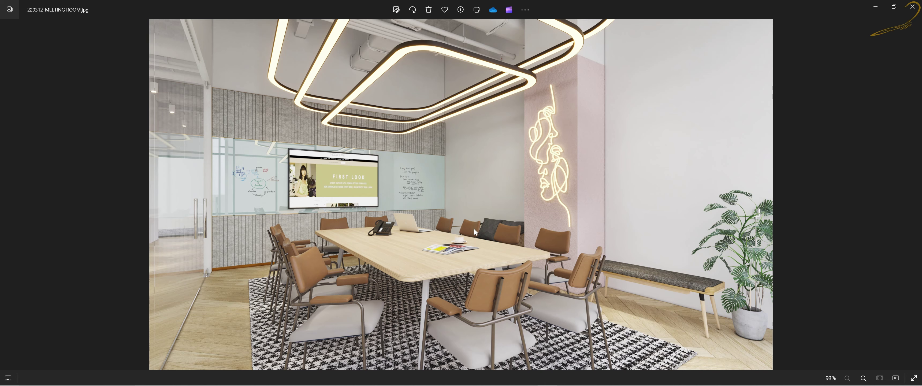
pyautogui.scroll(3, 473, 228)
pyautogui.scroll(-1, 482, 232)
pyautogui.scroll(-2, 483, 232)
pyautogui.scroll(4, 547, 94)
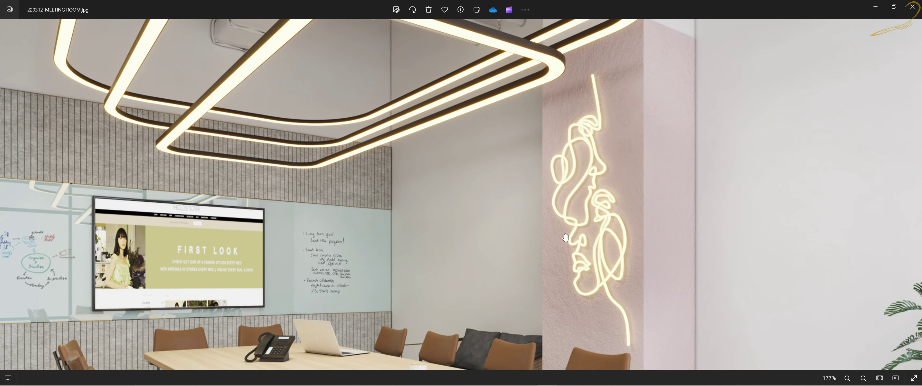
pyautogui.hotkey('alt', 'Tab')
# Compare slide 15 against the meeting room render, then scroll on to the final slide 16.
pyautogui.scroll(-1, 600, 197)
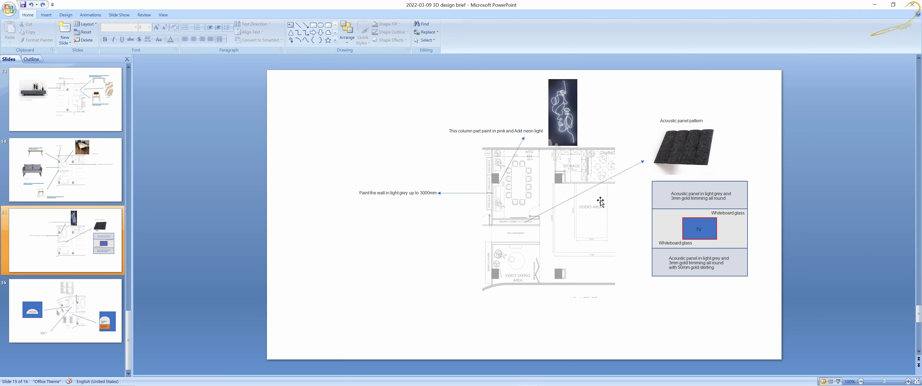
pyautogui.hotkey('alt', 'Tab')
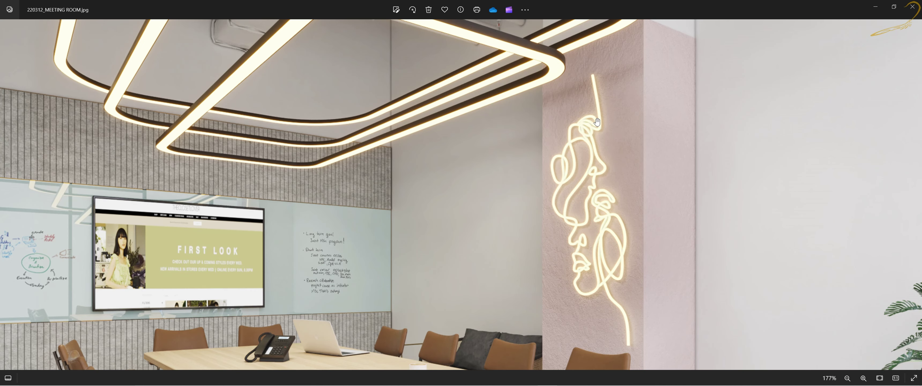
pyautogui.hotkey('alt', 'Tab')
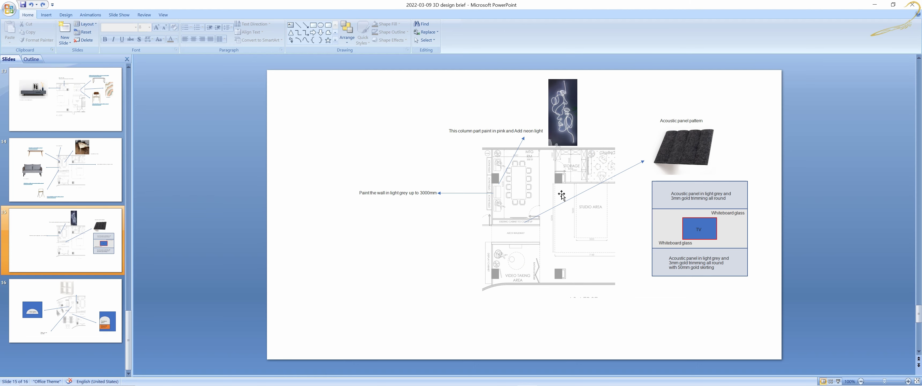
pyautogui.hotkey('alt', 'Tab')
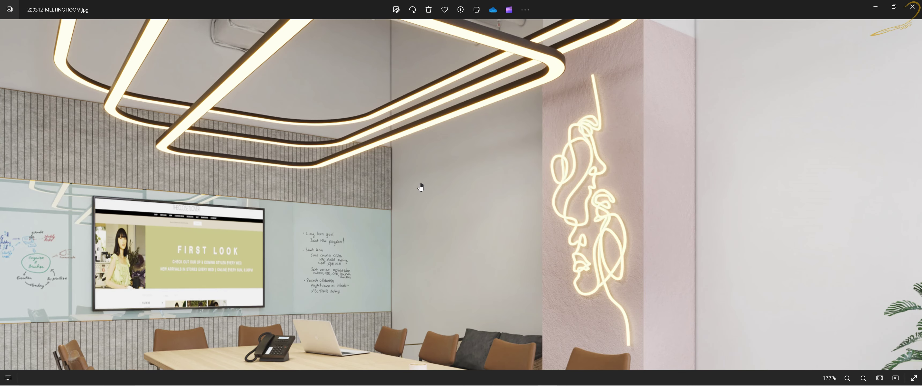
pyautogui.scroll(-2, 289, 194)
pyautogui.scroll(-2, 429, 195)
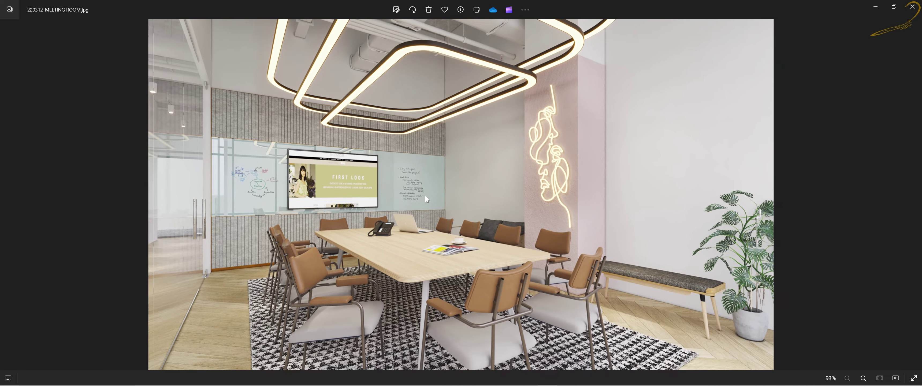
pyautogui.hotkey('alt', 'Tab')
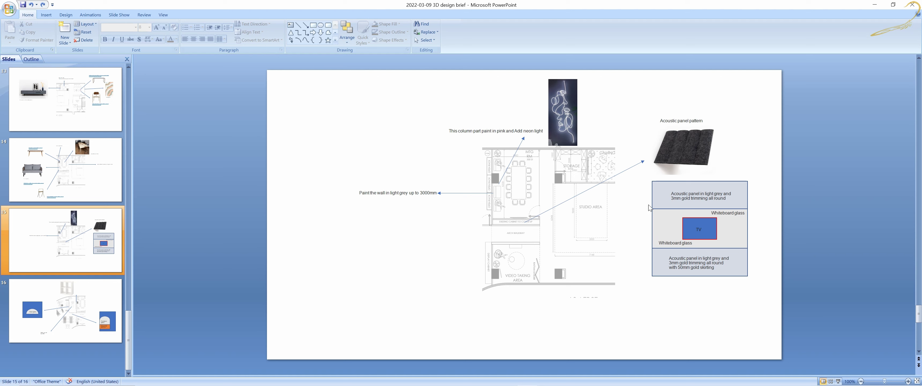
pyautogui.scroll(-1, 644, 204)
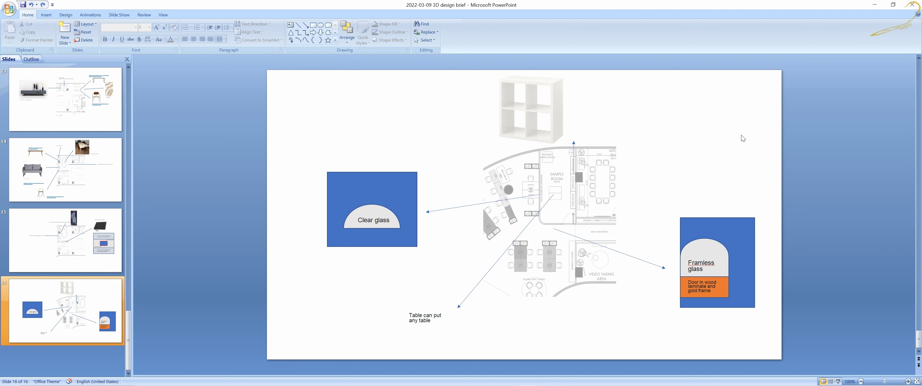
# Bring the 220312_MEETING ROOM.jpg render to the front in Photos.
pyautogui.hotkey('alt', 'Tab')
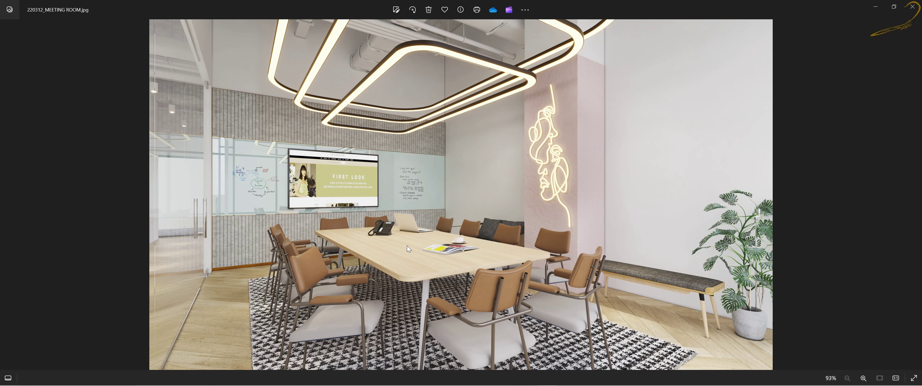
pyautogui.moveTo(461, 384)
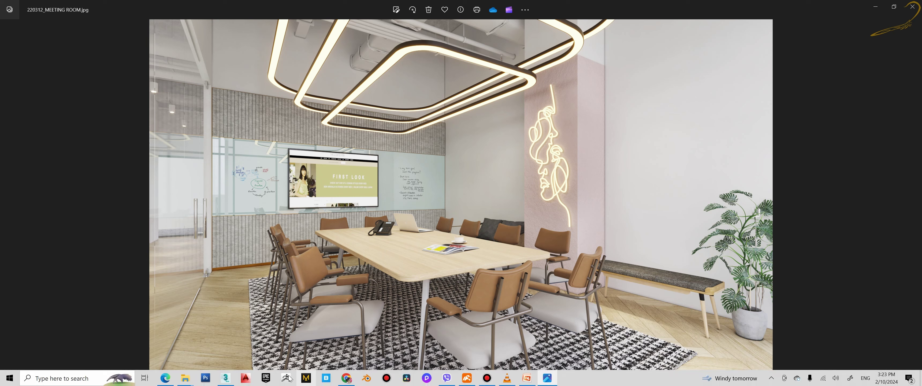
# Bring the 3ds Max scene with the office floor plan linework to the front.
pyautogui.click(234, 379)
# Frame the meeting rooms from above in Top view, ready to trace walls.
pyautogui.scroll(-3, 466, 204)
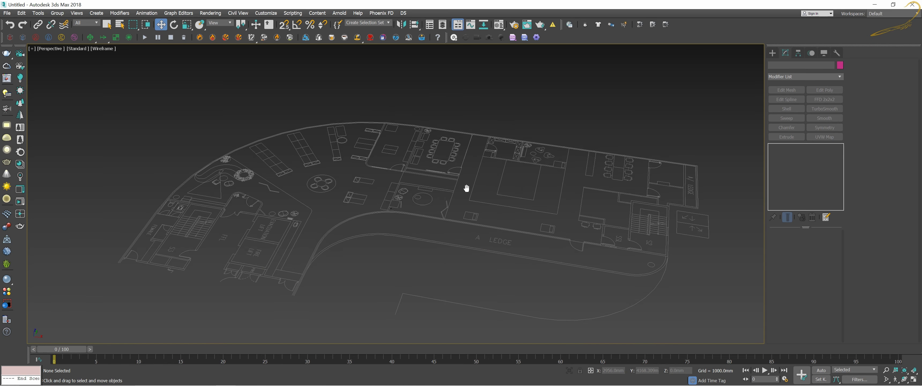
pyautogui.scroll(3, 448, 164)
pyautogui.scroll(-4, 530, 157)
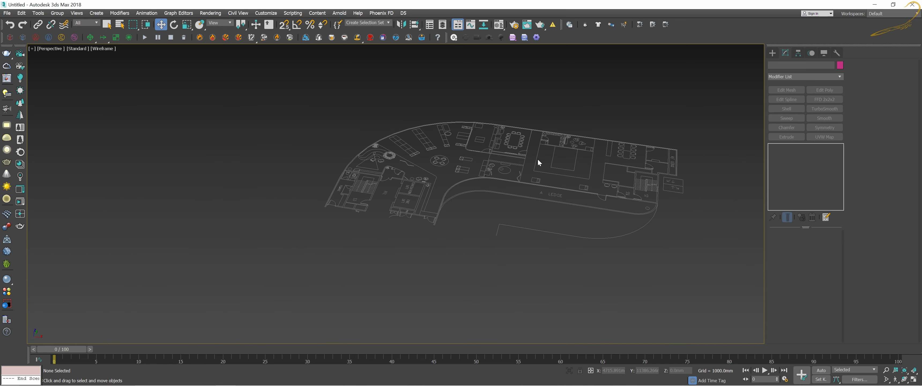
pyautogui.scroll(3, 537, 136)
pyautogui.moveTo(537, 122); pyautogui.dragTo(453, 136, button='middle')
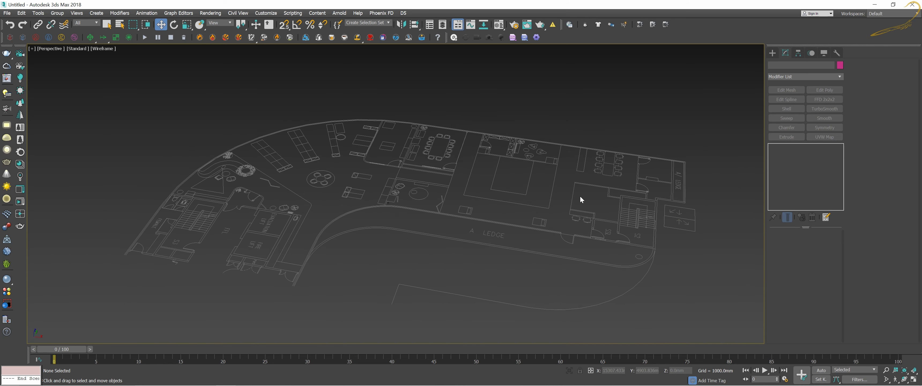
pyautogui.press('t')
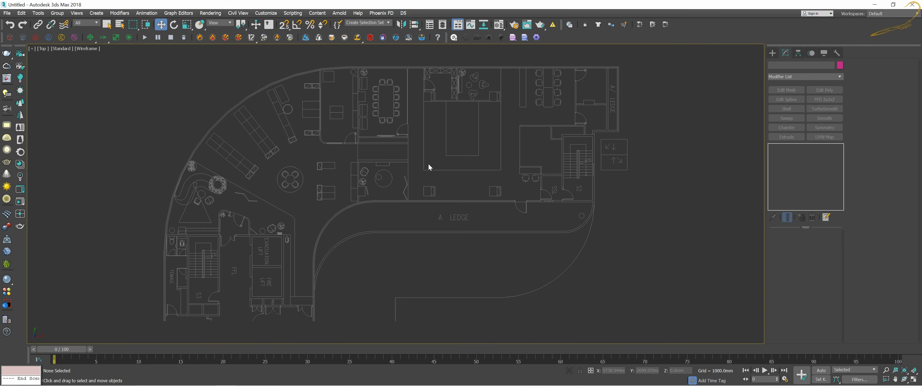
pyautogui.scroll(1, 369, 133)
pyautogui.scroll(3, 402, 147)
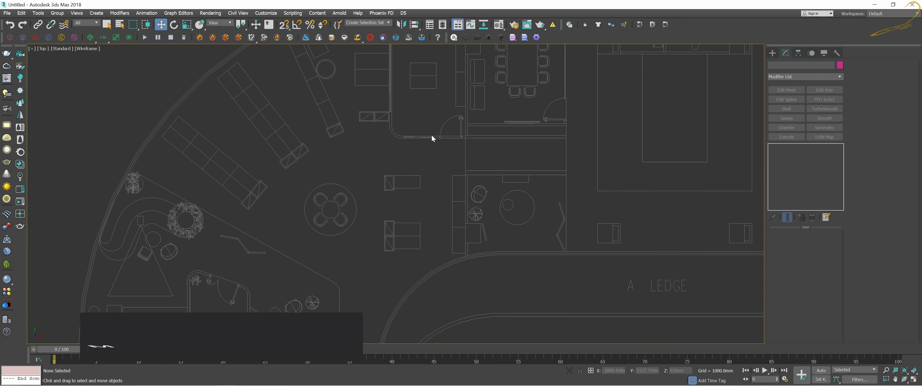
pyautogui.rightClick(439, 143)
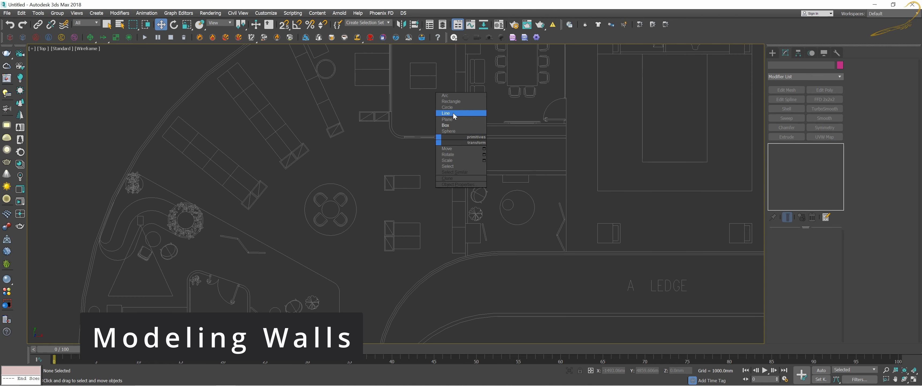
# Start the Line tool with Corner drag type and zoom in on the arched room's wall.
pyautogui.click(453, 112)
pyautogui.click(796, 246)
pyautogui.scroll(3, 468, 139)
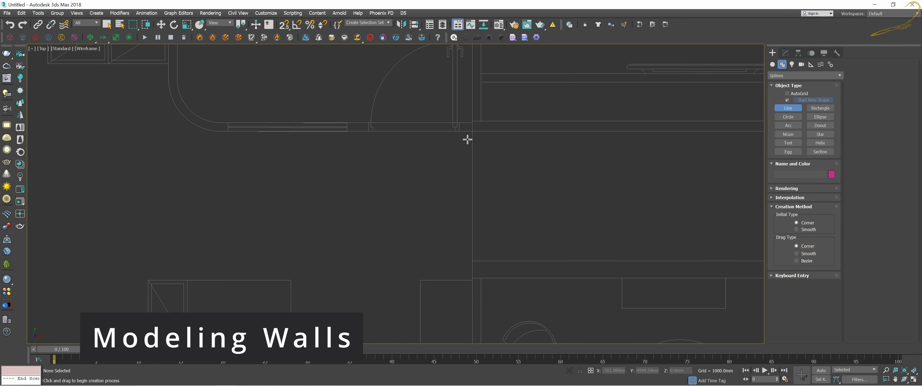
pyautogui.moveTo(469, 138); pyautogui.dragTo(547, 183, button='middle')
pyautogui.scroll(-5, 547, 183)
pyautogui.scroll(4, 444, 172)
pyautogui.scroll(-1, 428, 177)
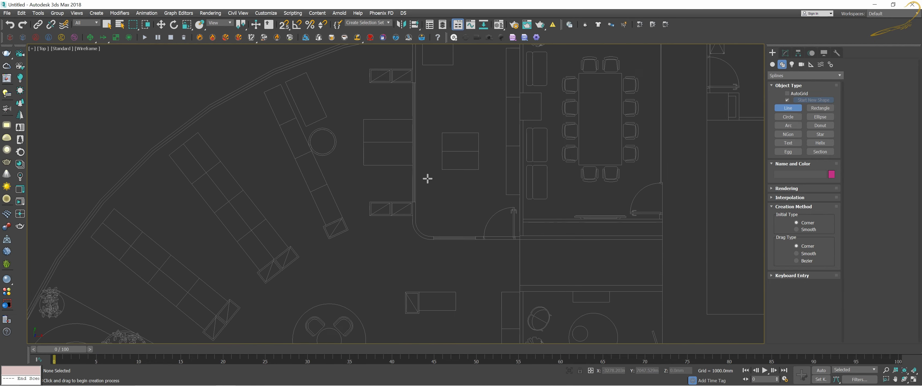
pyautogui.scroll(2, 422, 202)
pyautogui.scroll(-4, 422, 173)
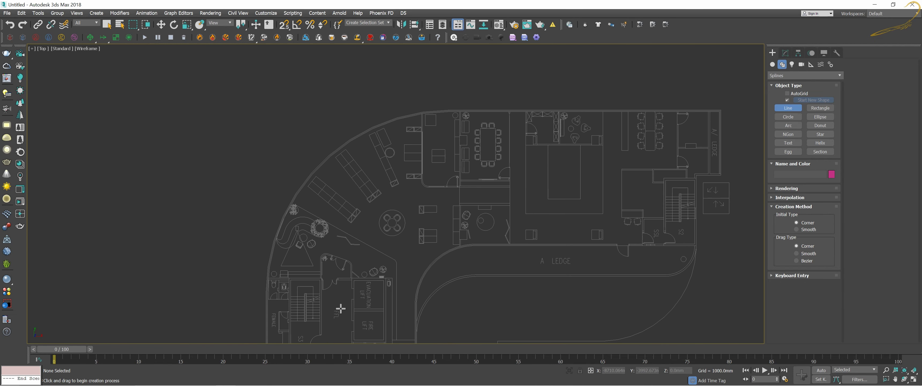
pyautogui.scroll(2, 495, 232)
pyautogui.scroll(-3, 495, 232)
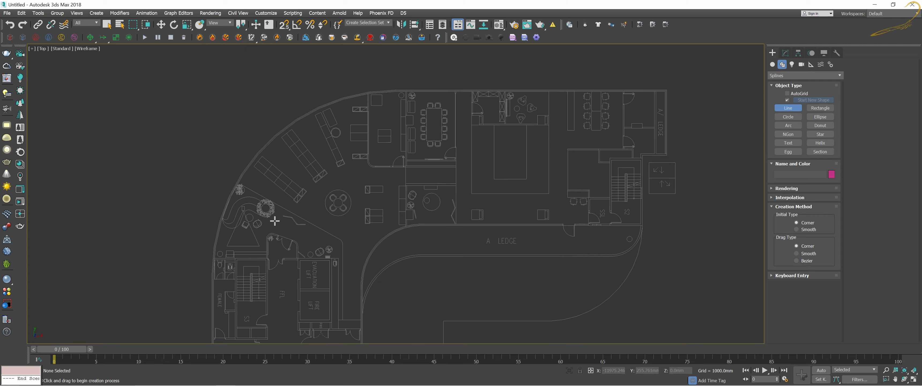
pyautogui.scroll(1, 326, 200)
pyautogui.scroll(1, 316, 204)
pyautogui.scroll(2, 311, 210)
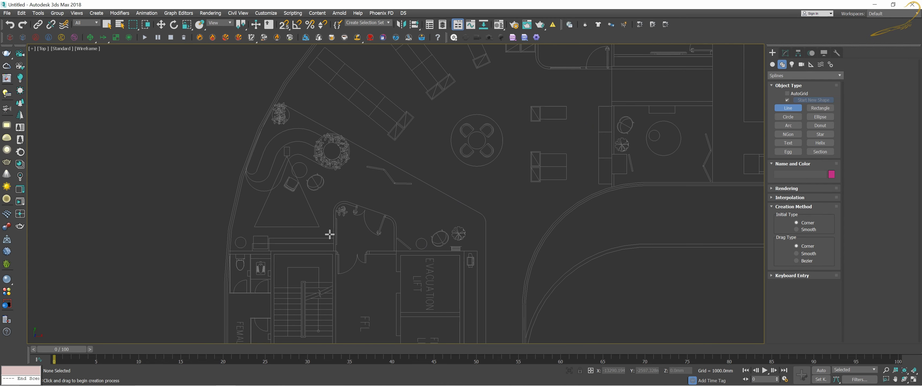
pyautogui.scroll(2, 332, 247)
pyautogui.scroll(2, 336, 241)
pyautogui.scroll(-4, 335, 241)
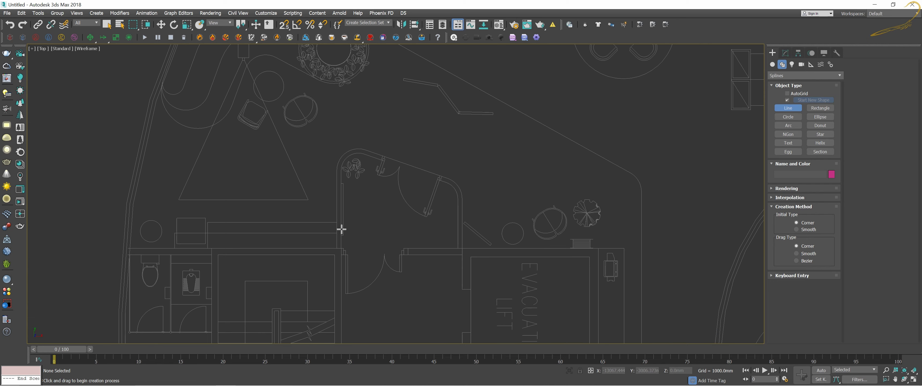
pyautogui.scroll(4, 337, 233)
# Turn on 2.5 snaps and trace the outer wall from its lower end around the rounded corner.
pyautogui.press('s')
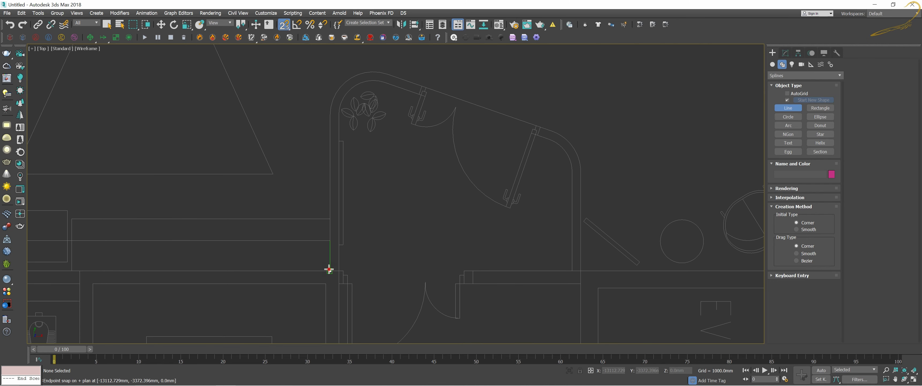
pyautogui.click(330, 271)
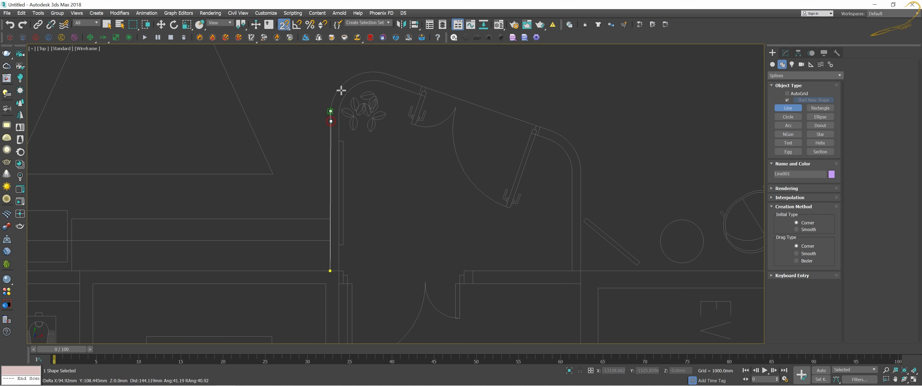
pyautogui.click(336, 120)
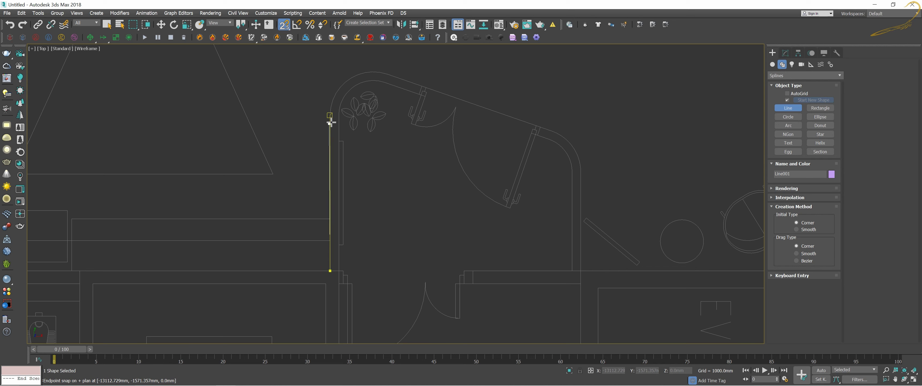
pyautogui.click(330, 115)
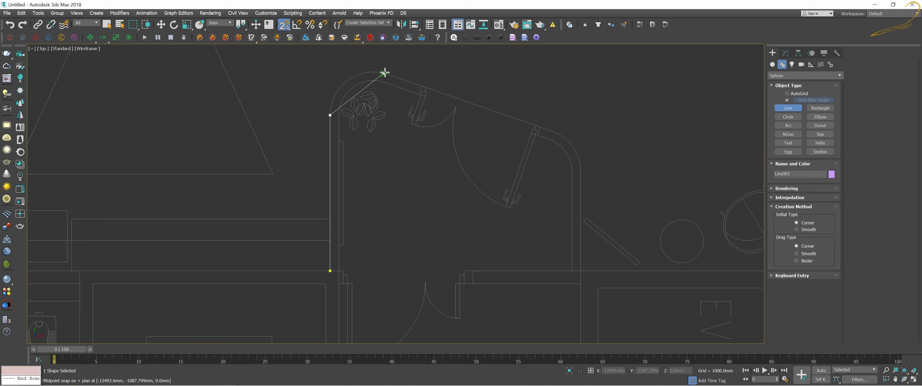
pyautogui.click(392, 71)
pyautogui.scroll(5, 432, 83)
pyautogui.scroll(3, 433, 83)
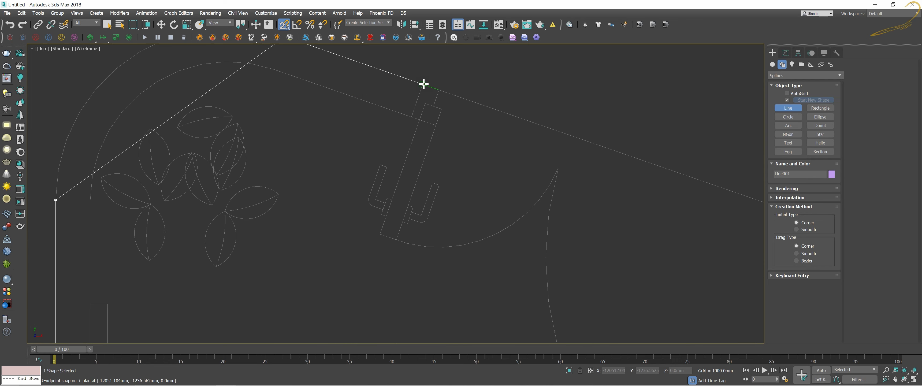
pyautogui.click(423, 84)
pyautogui.click(412, 116)
# Trace the wall's inner curve, removing misplaced vertices with Backspace.
pyautogui.scroll(-5, 358, 125)
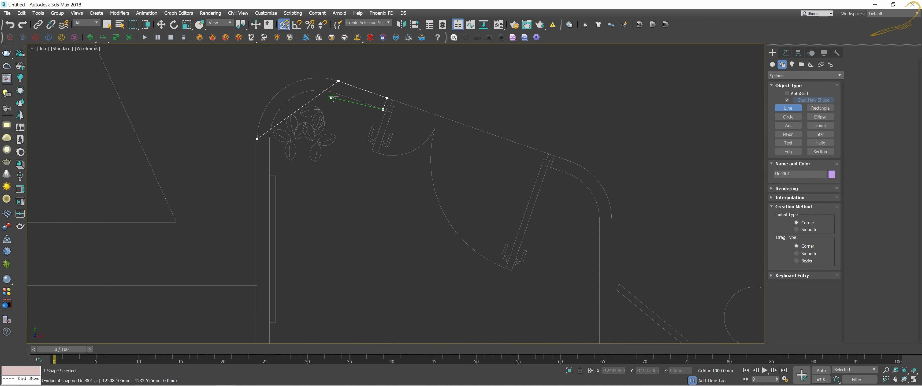
pyautogui.scroll(-3, 284, 171)
pyautogui.scroll(2, 285, 183)
pyautogui.scroll(-3, 307, 177)
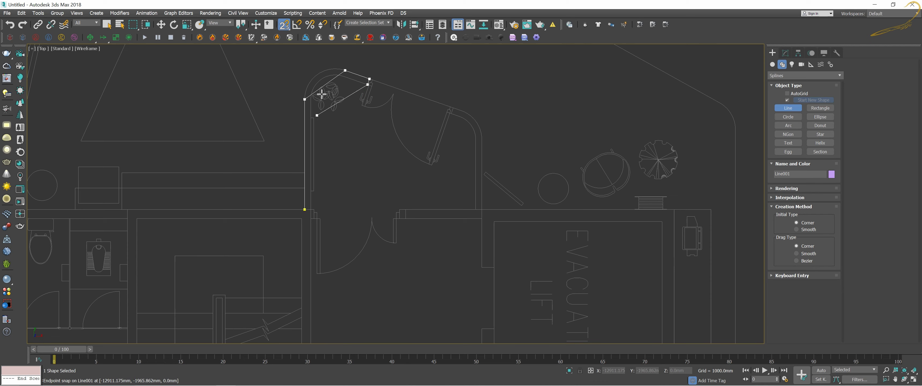
pyautogui.scroll(3, 323, 91)
pyautogui.click(377, 63)
pyautogui.click(302, 90)
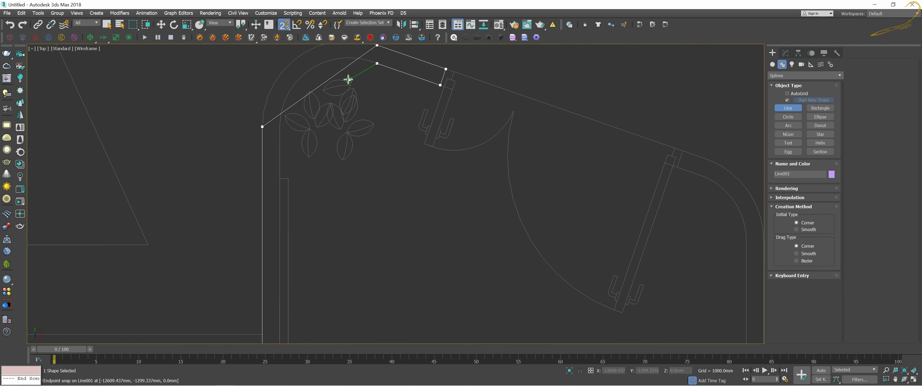
pyautogui.press('BackSpace')
pyautogui.click(395, 91)
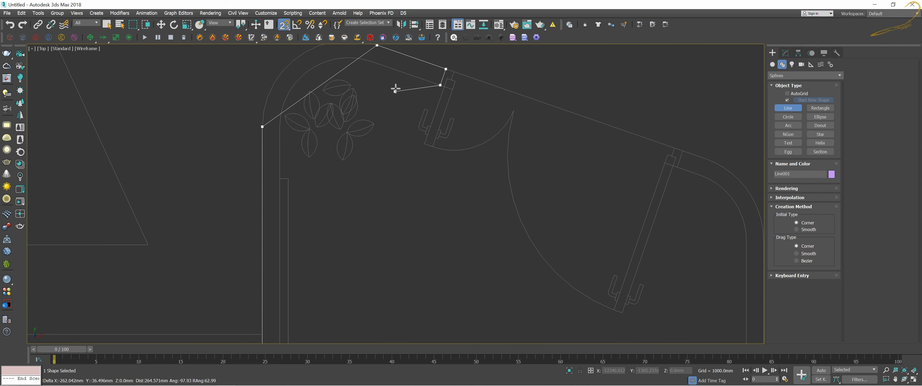
pyautogui.moveTo(409, 88); pyautogui.dragTo(410, 112, button='middle')
pyautogui.press('BackSpace')
pyautogui.press('BackSpace')
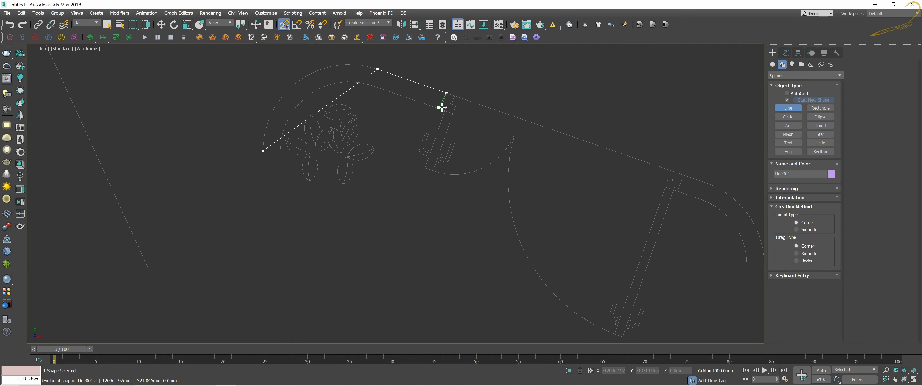
pyautogui.click(426, 108)
pyautogui.scroll(4, 397, 103)
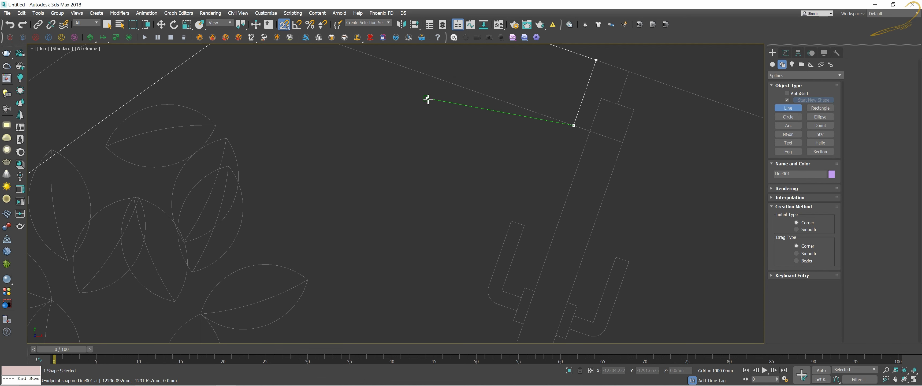
pyautogui.scroll(-2, 428, 94)
# Finish the inner wall face, close the spline as Line001, and begin a second outline.
pyautogui.click(368, 93)
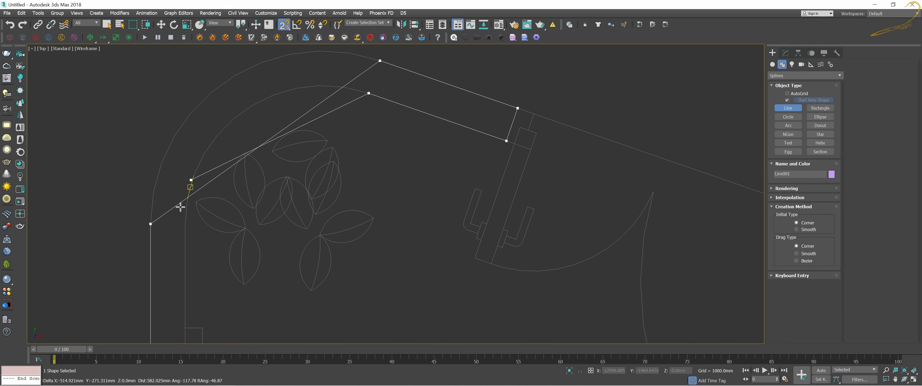
pyautogui.click(185, 224)
pyautogui.scroll(-3, 200, 215)
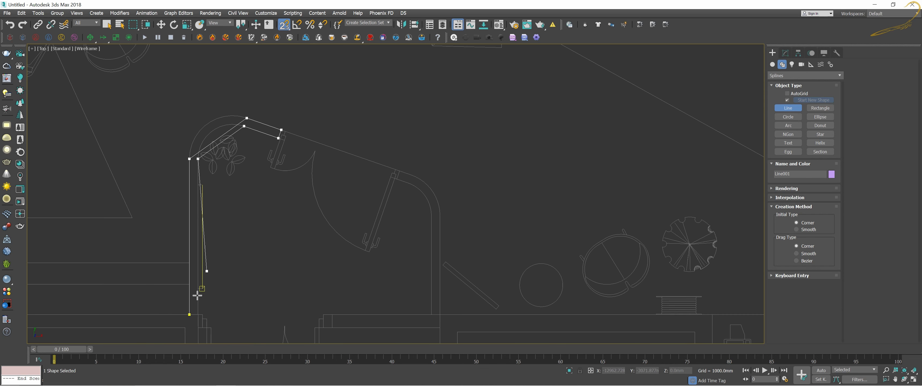
pyautogui.scroll(5, 201, 305)
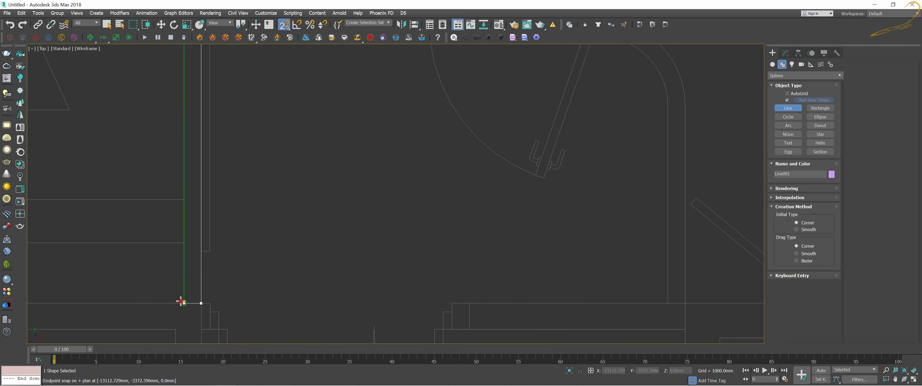
pyautogui.click(184, 303)
pyautogui.click(449, 224)
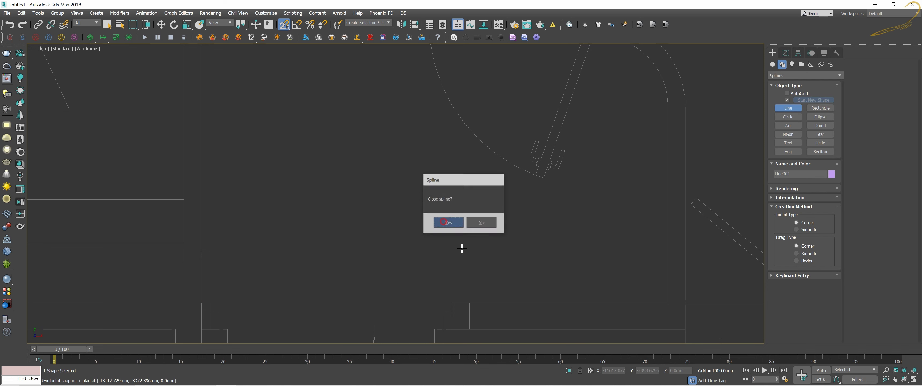
pyautogui.click(668, 303)
# Trace Line002's vertices around the right curved wall corner and its outer straight wall.
pyautogui.moveTo(661, 101); pyautogui.dragTo(640, 190, button='middle')
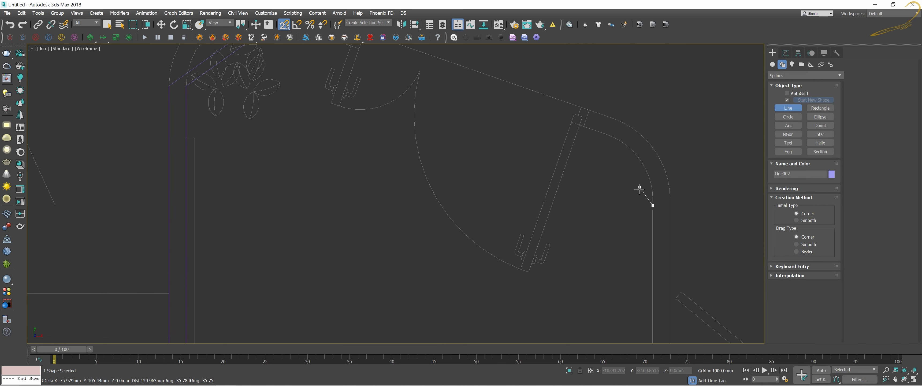
pyautogui.click(652, 200)
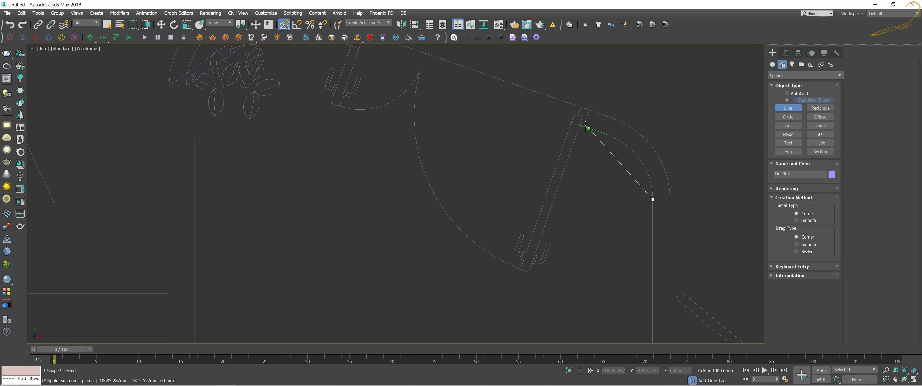
pyautogui.click(605, 133)
pyautogui.click(591, 112)
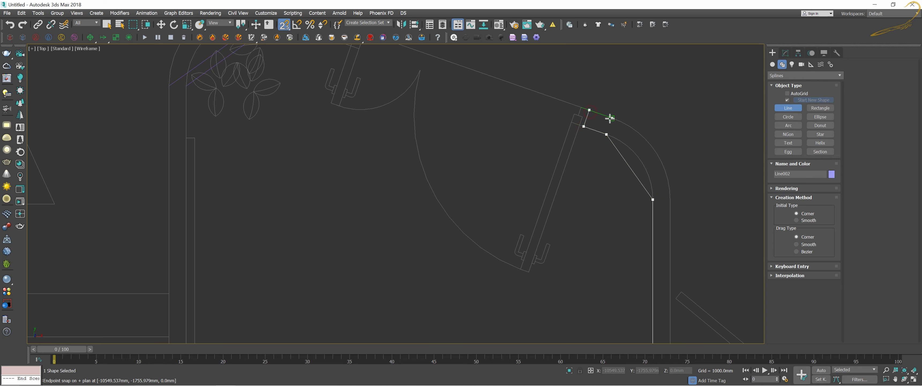
pyautogui.click(615, 119)
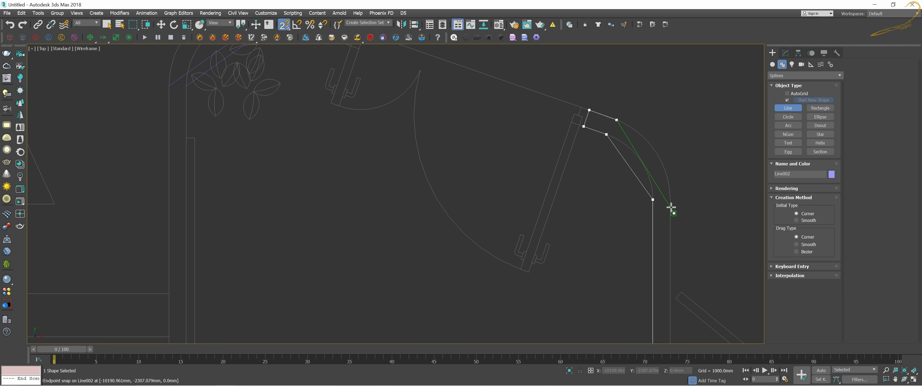
pyautogui.click(669, 200)
# Add the outer wall's lower-end vertex and close Line002 at its start with Yes.
pyautogui.scroll(-4, 609, 208)
pyautogui.scroll(8, 610, 217)
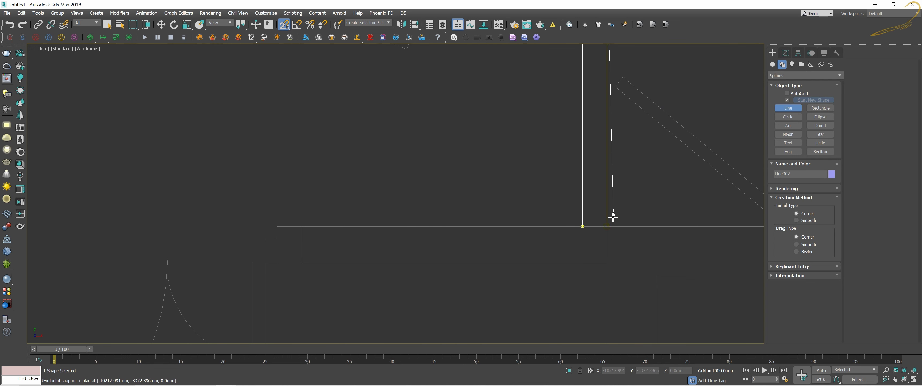
pyautogui.click(607, 226)
pyautogui.click(584, 226)
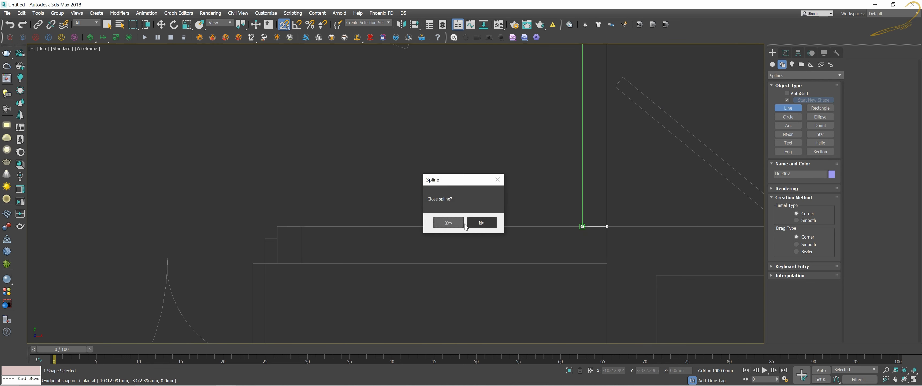
pyautogui.click(479, 220)
pyautogui.scroll(-4, 476, 151)
pyautogui.scroll(1, 478, 143)
pyautogui.scroll(1, 449, 190)
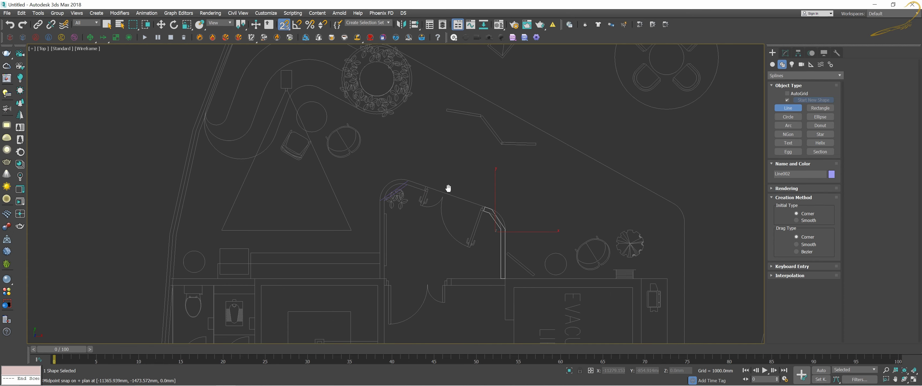
pyautogui.scroll(1, 448, 190)
pyautogui.scroll(2, 459, 170)
pyautogui.scroll(-3, 458, 179)
pyautogui.scroll(3, 504, 161)
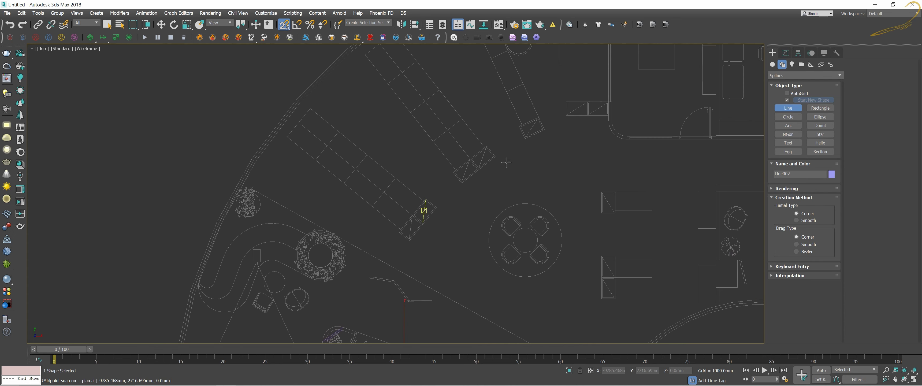
pyautogui.scroll(3, 490, 169)
pyautogui.scroll(3, 465, 141)
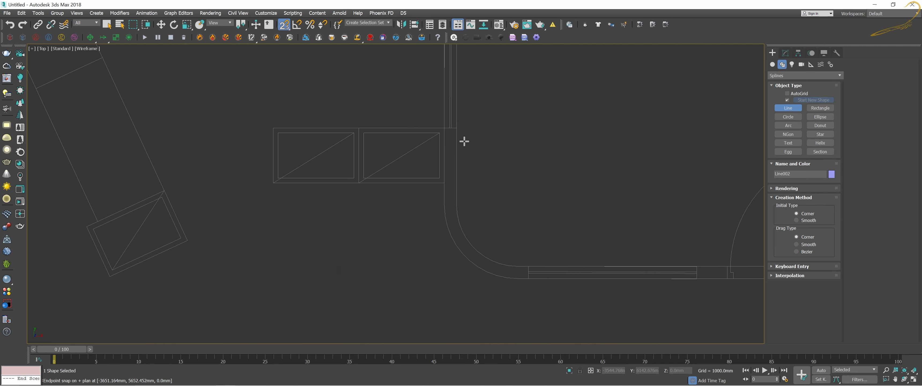
# Trace Line003 around the angled rounded corner wall by the windows and close it.
pyautogui.click(457, 128)
pyautogui.click(457, 204)
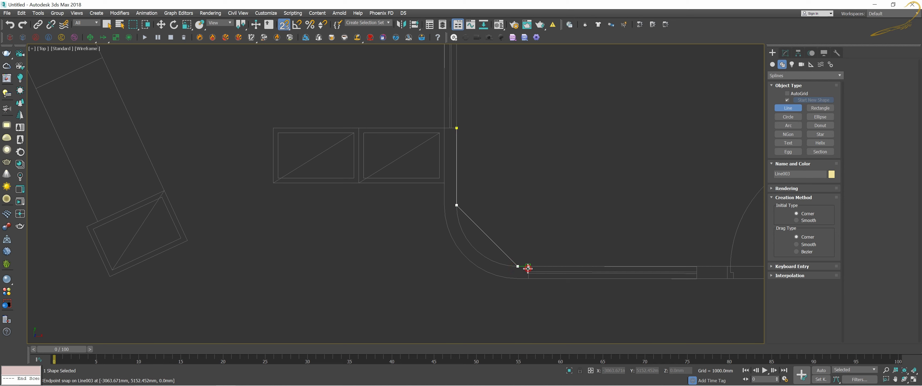
pyautogui.click(528, 266)
pyautogui.click(529, 278)
pyautogui.scroll(5, 521, 279)
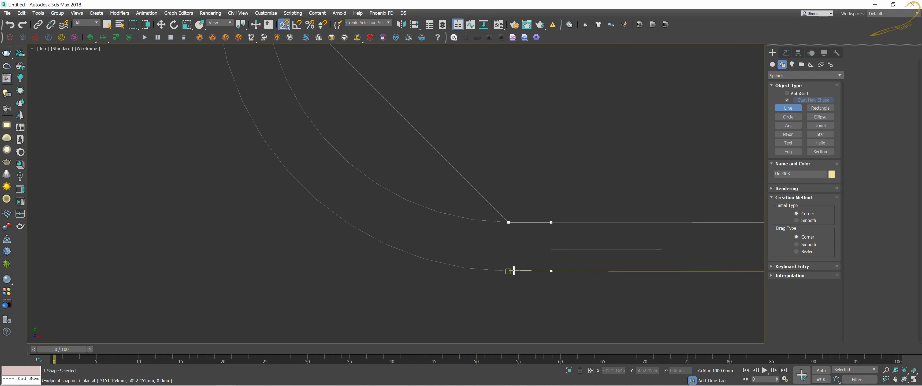
pyautogui.scroll(-5, 494, 288)
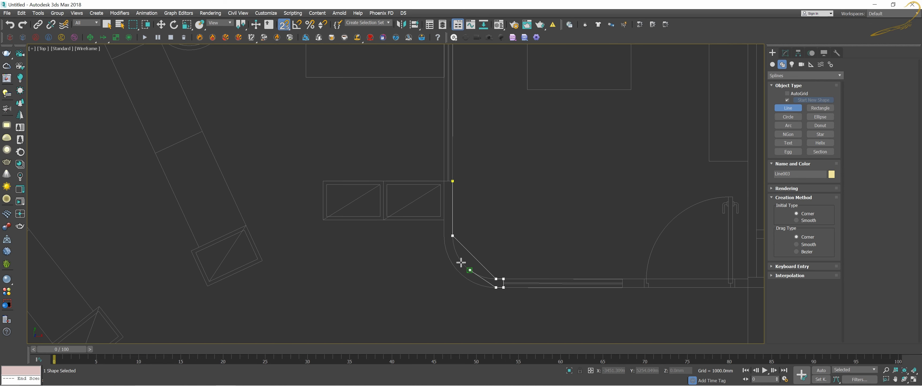
pyautogui.scroll(2, 463, 264)
pyautogui.click(444, 228)
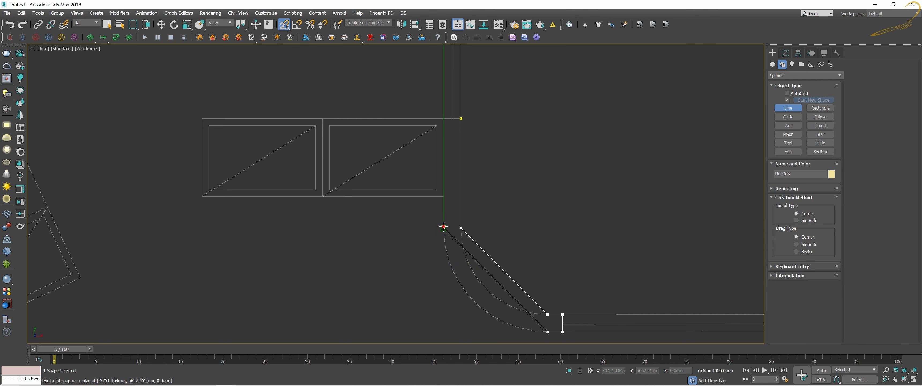
pyautogui.click(444, 119)
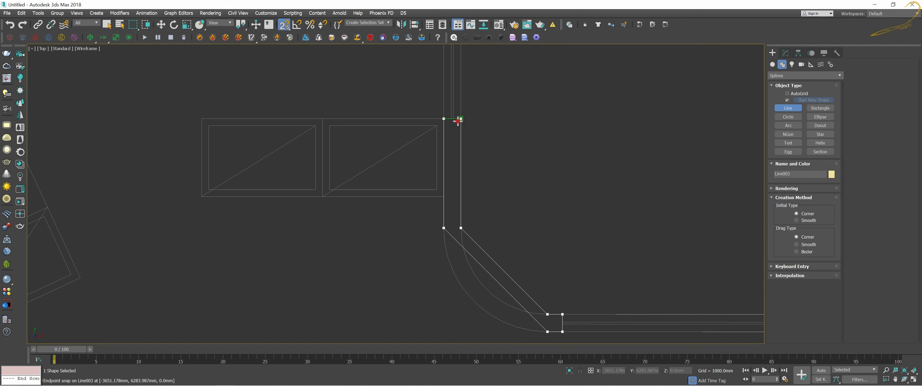
pyautogui.click(461, 119)
pyautogui.click(448, 223)
# Start Line004 with its first points at the window corner using endpoint snap.
pyautogui.scroll(-5, 450, 218)
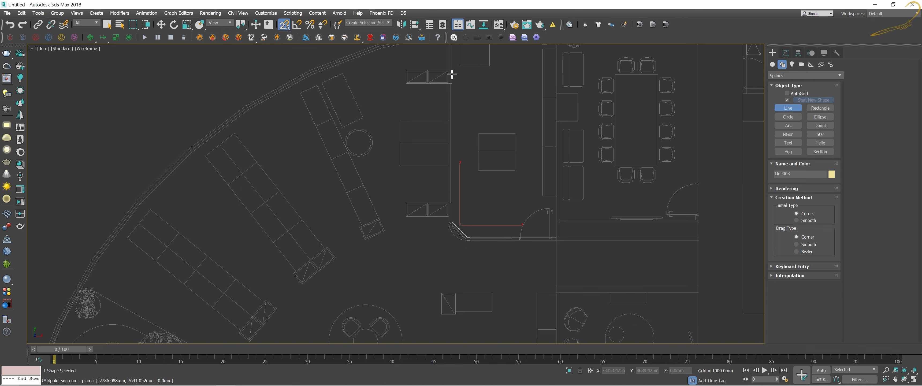
pyautogui.scroll(3, 467, 148)
pyautogui.scroll(2, 466, 174)
pyautogui.click(458, 210)
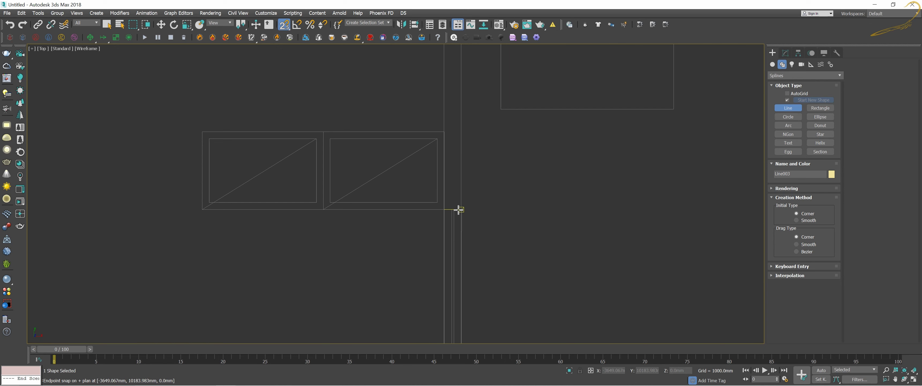
pyautogui.click(445, 210)
# Finish Line004 where it meets the outer wall and close the spline.
pyautogui.scroll(-3, 455, 179)
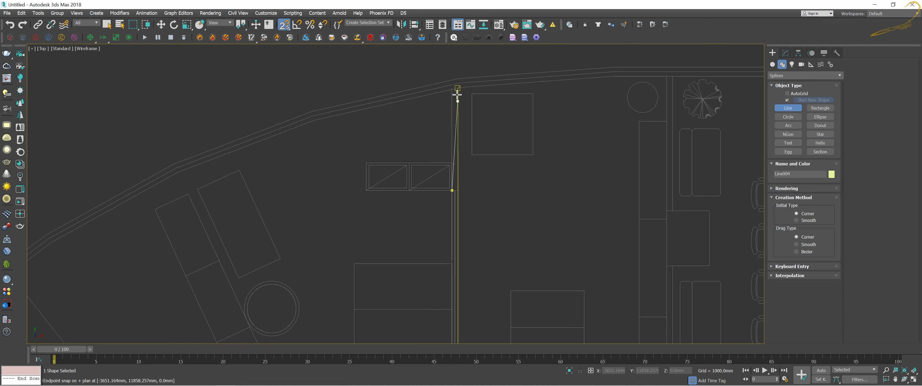
pyautogui.click(451, 87)
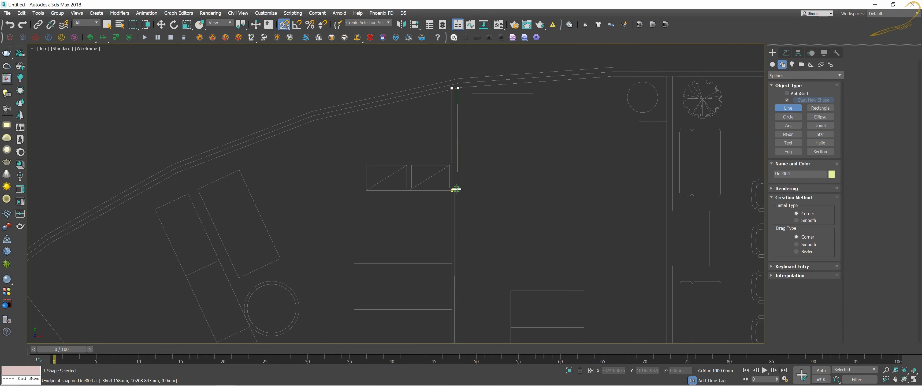
pyautogui.scroll(5, 456, 189)
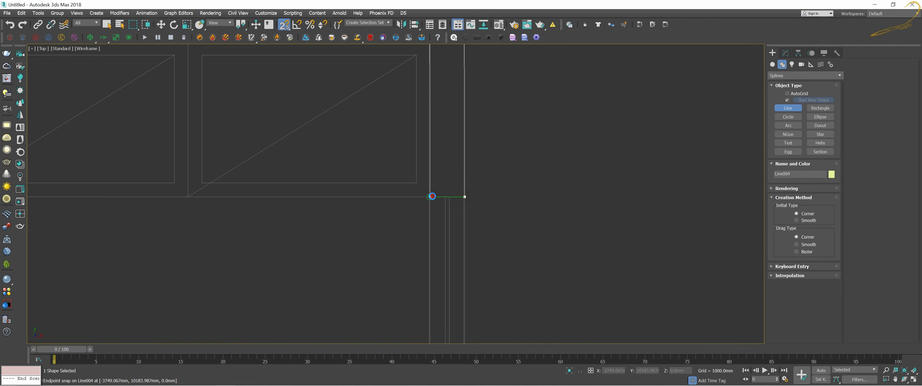
pyautogui.click(432, 196)
pyautogui.click(445, 222)
pyautogui.scroll(-2, 470, 188)
pyautogui.scroll(-3, 485, 178)
# Trace Line005 as a closed outline around a short wall stub.
pyautogui.moveTo(486, 178); pyautogui.dragTo(533, 188, button='middle')
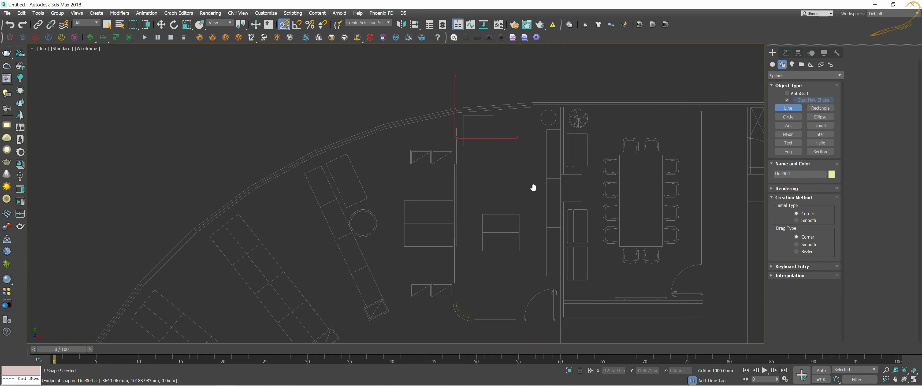
pyautogui.scroll(3, 498, 259)
pyautogui.scroll(3, 476, 234)
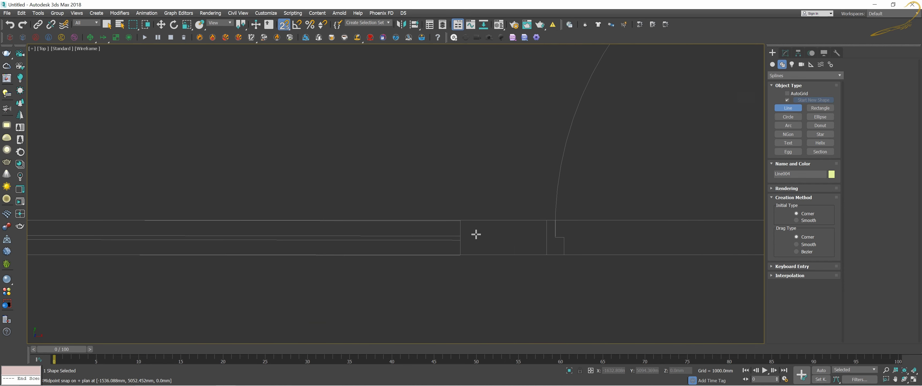
pyautogui.click(464, 224)
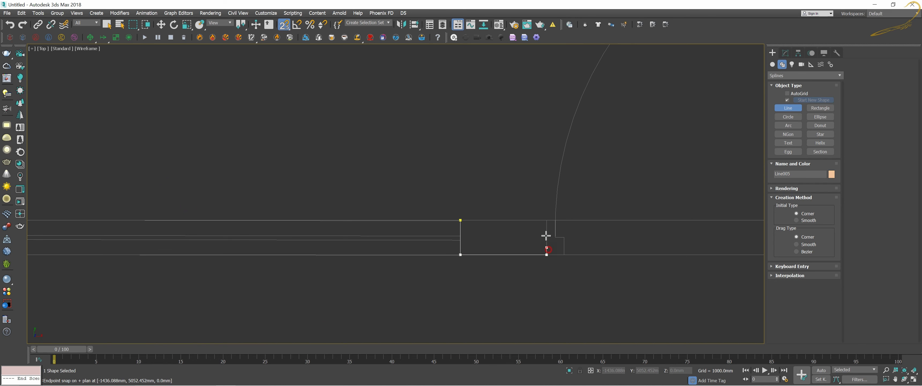
pyautogui.click(546, 220)
pyautogui.click(469, 226)
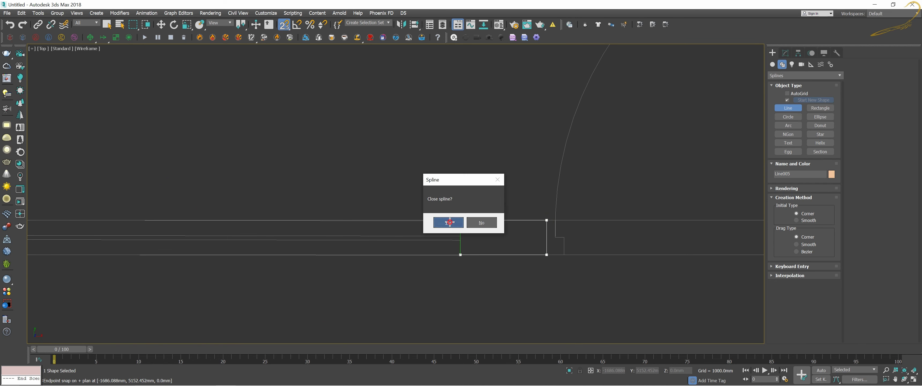
pyautogui.click(447, 219)
# Trace Line006 along the wall further left and close the spline.
pyautogui.moveTo(426, 210); pyautogui.dragTo(450, 191, button='middle')
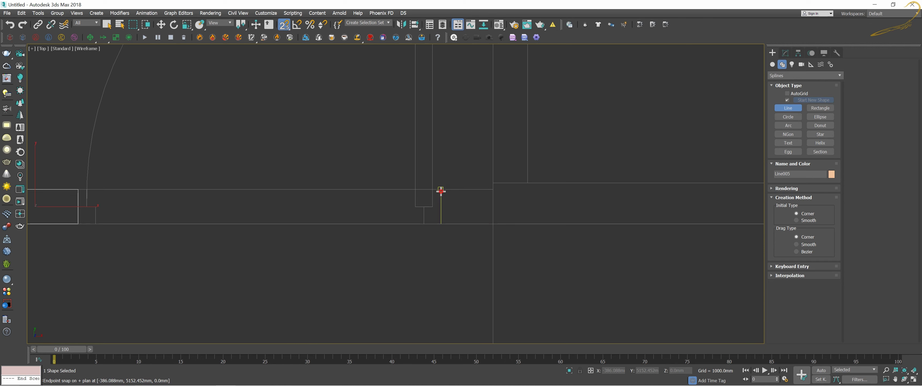
pyautogui.click(441, 191)
pyautogui.scroll(-3, 486, 216)
pyautogui.scroll(-3, 466, 222)
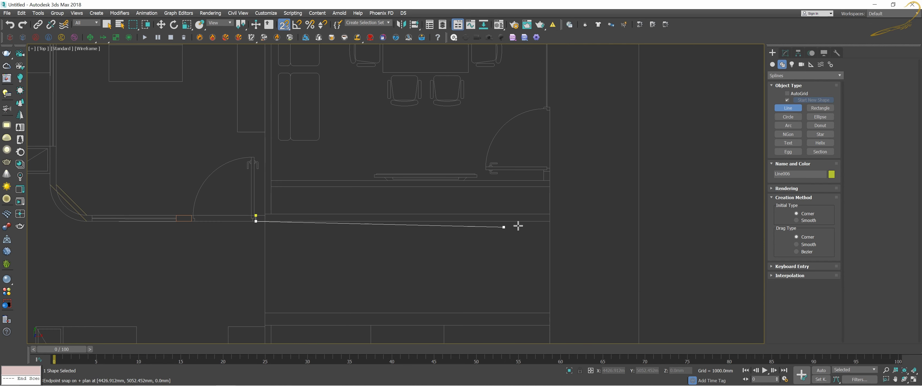
pyautogui.scroll(2, 412, 219)
pyautogui.scroll(1, 430, 215)
pyautogui.scroll(1, 440, 218)
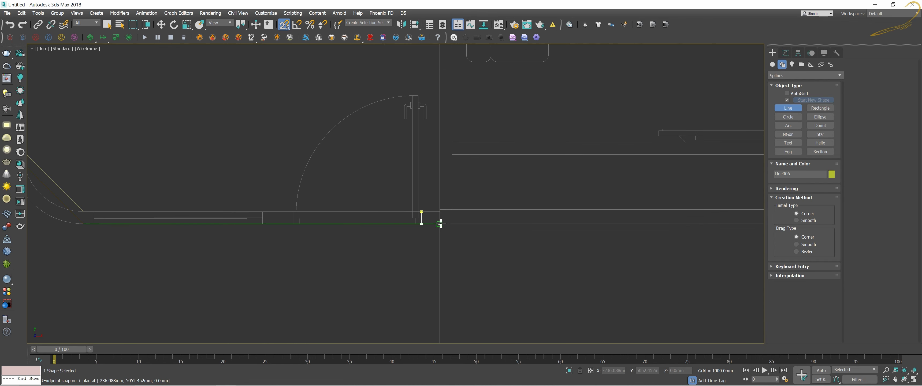
pyautogui.scroll(-2, 498, 209)
pyautogui.scroll(-2, 502, 219)
pyautogui.scroll(-2, 502, 220)
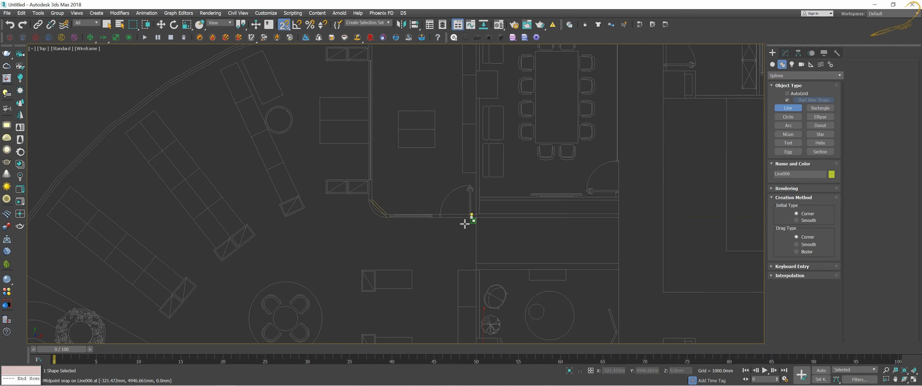
pyautogui.scroll(5, 464, 224)
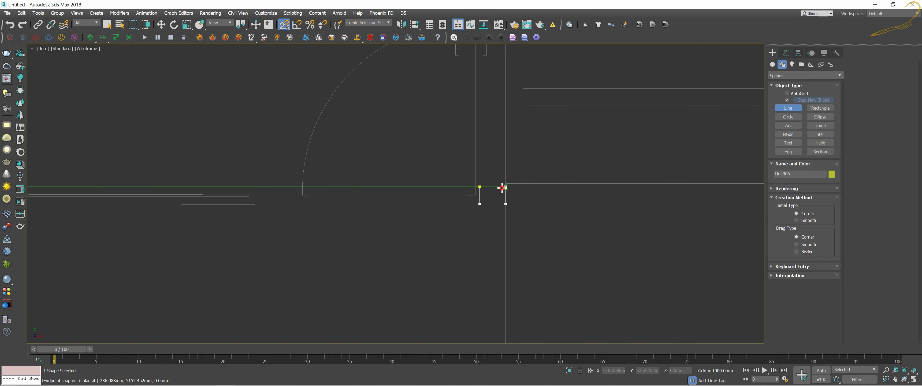
pyautogui.click(479, 186)
pyautogui.click(438, 221)
pyautogui.scroll(-2, 446, 210)
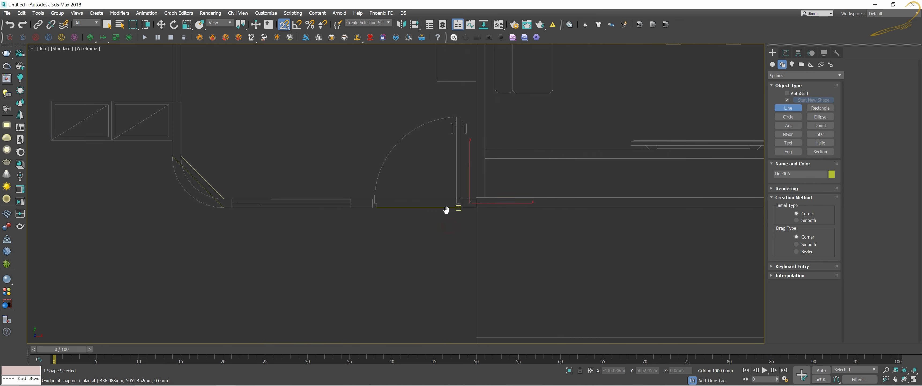
pyautogui.scroll(-5, 446, 210)
# Return to Select and Move (W) and bring the meeting-room wall area into view.
pyautogui.press('w')
pyautogui.scroll(4, 449, 201)
pyautogui.scroll(-2, 526, 185)
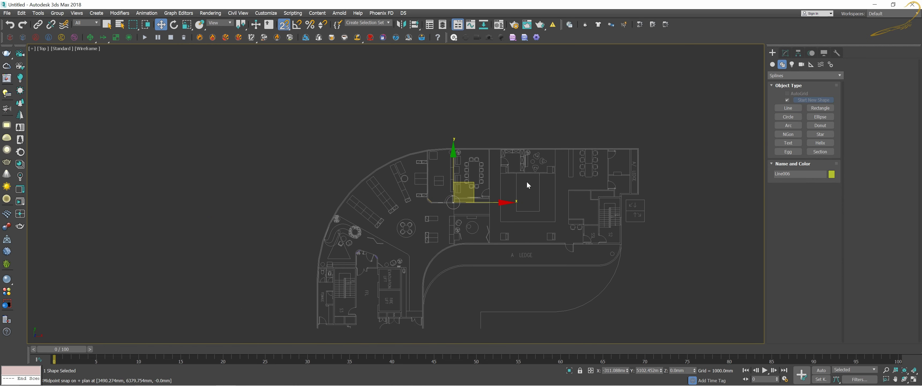
pyautogui.scroll(1, 569, 164)
pyautogui.scroll(2, 449, 180)
pyautogui.scroll(2, 447, 181)
pyautogui.scroll(2, 447, 182)
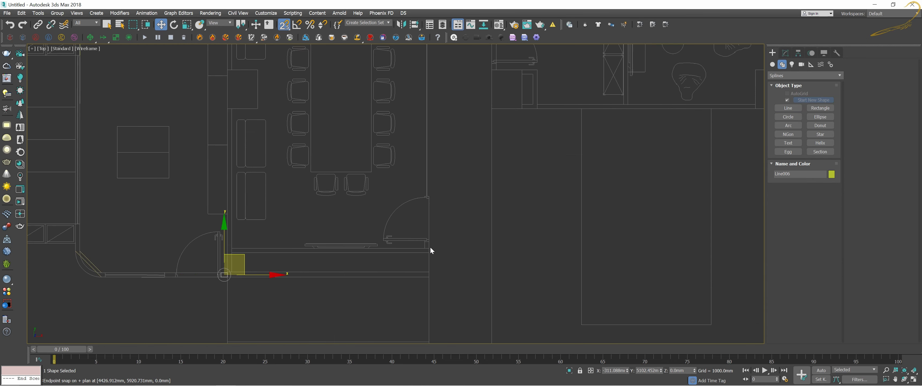
pyautogui.scroll(1, 430, 248)
pyautogui.scroll(-2, 472, 233)
pyautogui.scroll(-2, 509, 220)
pyautogui.moveTo(390, 214)
pyautogui.mouseDown(button='middle')
pyautogui.moveTo(411, 216)
pyautogui.moveTo(460, 190)
pyautogui.moveTo(446, 203)
pyautogui.moveTo(428, 196)
pyautogui.moveTo(452, 203)
pyautogui.mouseUp(button='middle')
# Switch to Perspective view and select Line003 at Vertex sub-object level.
pyautogui.press('p')
pyautogui.click(443, 212)
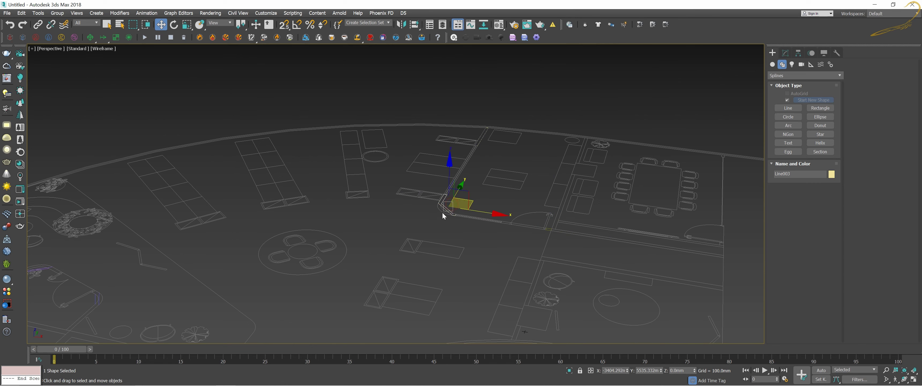
pyautogui.press('1')
pyautogui.scroll(5, 451, 200)
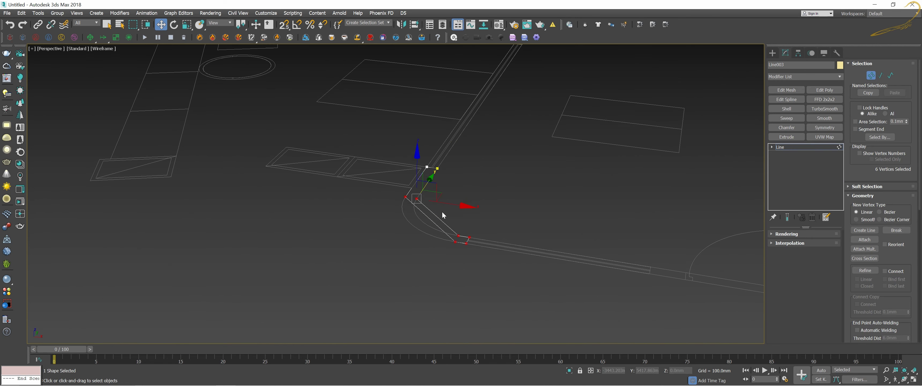
# Inspect Line003's vertices, then return to whole-object Line selection.
pyautogui.keyDown('alt'); pyautogui.moveTo(443, 214); pyautogui.dragTo(463, 228, button='middle'); pyautogui.keyUp('alt')
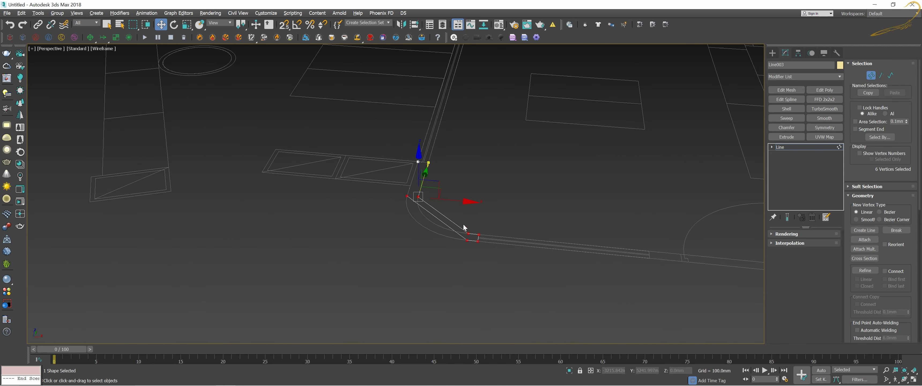
pyautogui.scroll(-4, 463, 227)
pyautogui.scroll(4, 466, 229)
pyautogui.scroll(-4, 467, 229)
pyautogui.scroll(5, 478, 231)
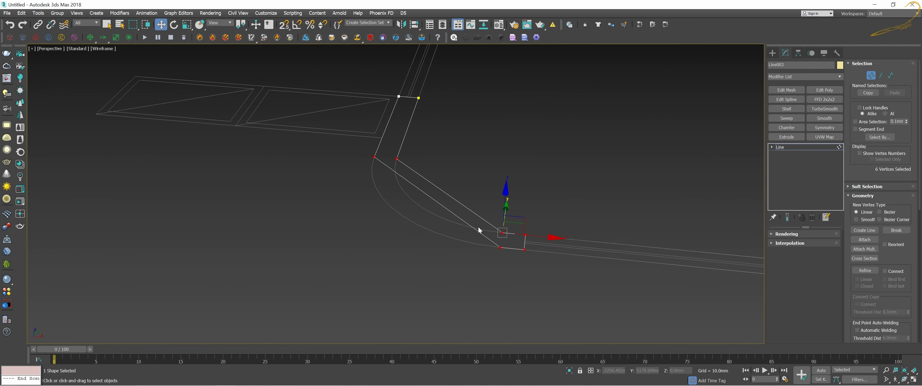
pyautogui.scroll(-4, 504, 219)
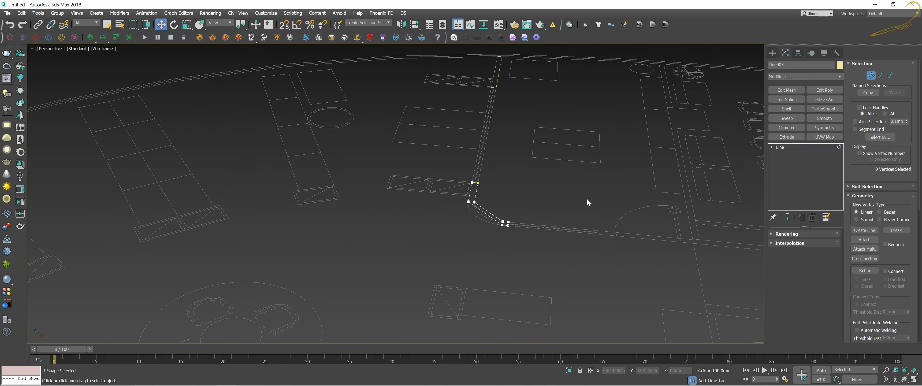
pyautogui.click(780, 148)
pyautogui.keyDown('alt'); pyautogui.moveTo(618, 183); pyautogui.dragTo(531, 213, button='middle'); pyautogui.keyUp('alt')
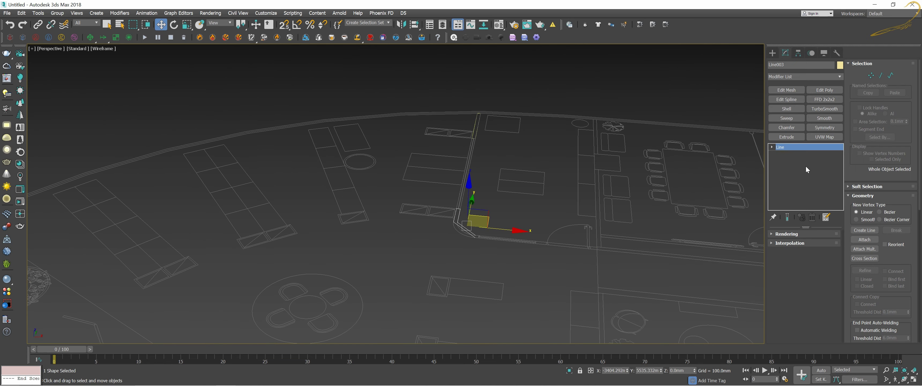
# Extrude Line003 to a 3000 mm wall height and show edged faces.
pyautogui.click(786, 137)
pyautogui.moveTo(558, 193); pyautogui.dragTo(532, 212, button='middle')
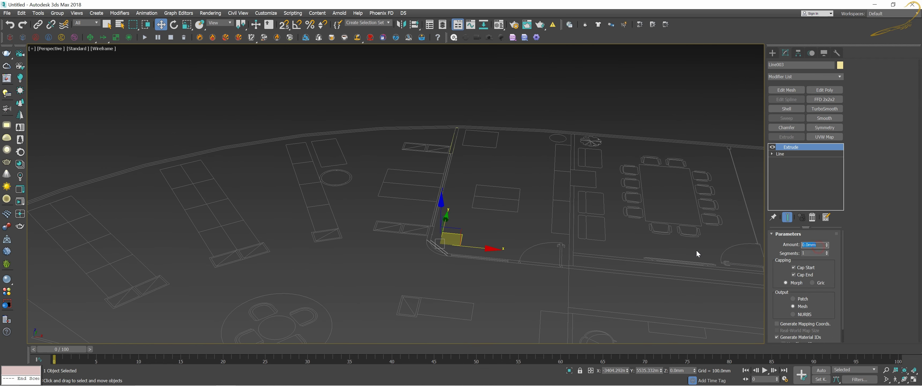
pyautogui.write('32')
pyautogui.press('Return')
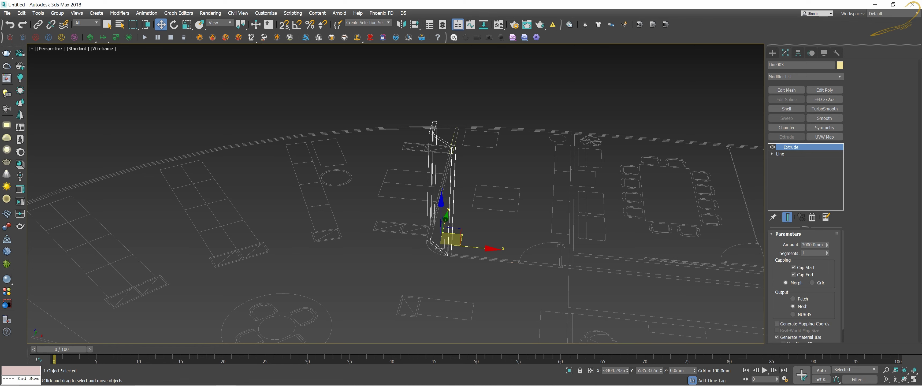
pyautogui.moveTo(477, 215)
pyautogui.mouseDown(button='middle')
pyautogui.moveTo(467, 222)
pyautogui.moveTo(488, 200)
pyautogui.moveTo(550, 183)
pyautogui.moveTo(546, 189)
pyautogui.mouseUp(button='middle')
pyautogui.press('F4')
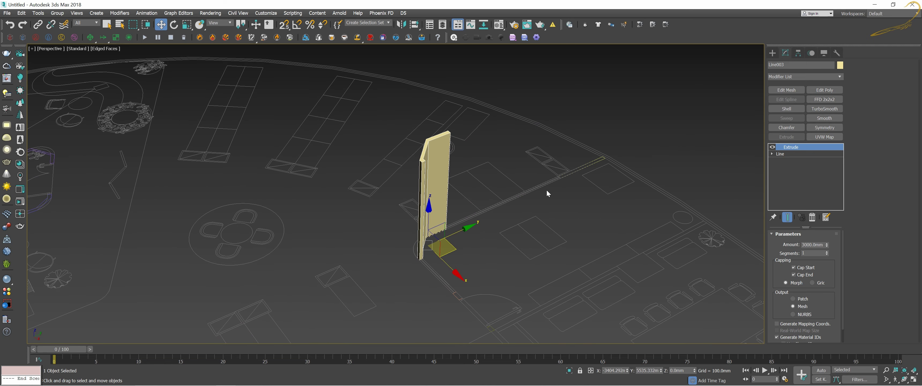
# Enable Show End Result on Line003 and attach the next wall outlines.
pyautogui.click(777, 154)
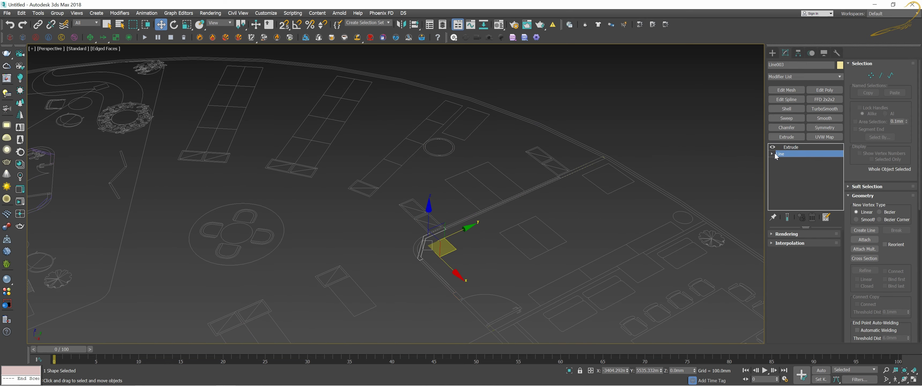
pyautogui.click(788, 217)
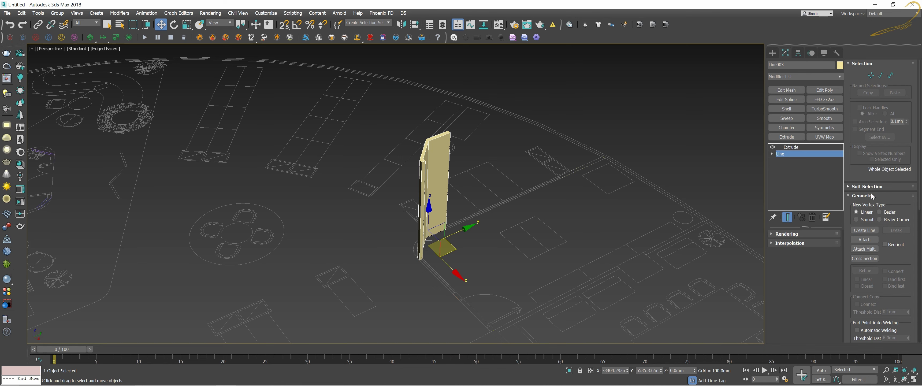
pyautogui.click(870, 240)
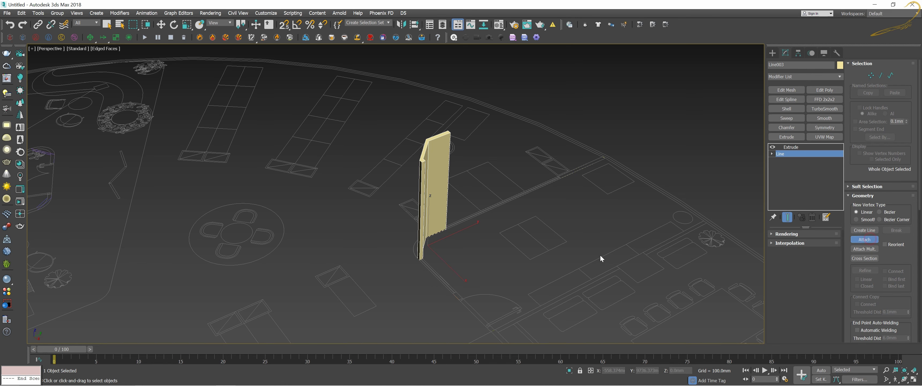
pyautogui.click(455, 297)
pyautogui.moveTo(480, 280); pyautogui.dragTo(535, 250, button='middle')
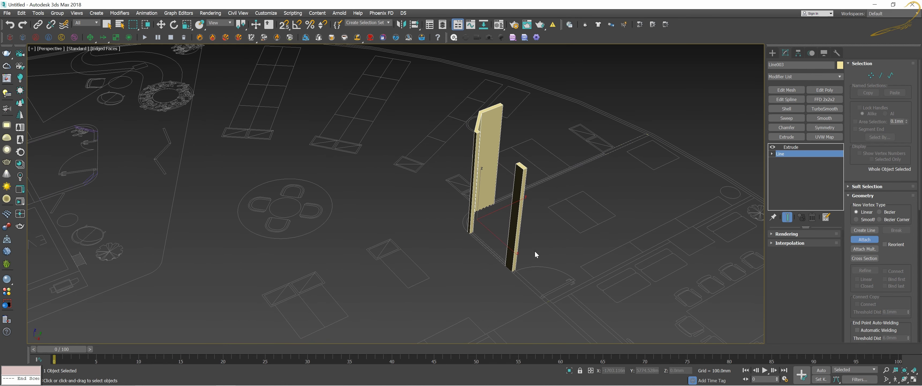
pyautogui.click(612, 151)
# Inspect the new walls from several angles and attach the curved wall outline too.
pyautogui.moveTo(609, 178)
pyautogui.keyDown('alt'); pyautogui.mouseDown(button='middle')
pyautogui.moveTo(597, 214)
pyautogui.moveTo(582, 216)
pyautogui.mouseUp(button='middle'); pyautogui.keyUp('alt')
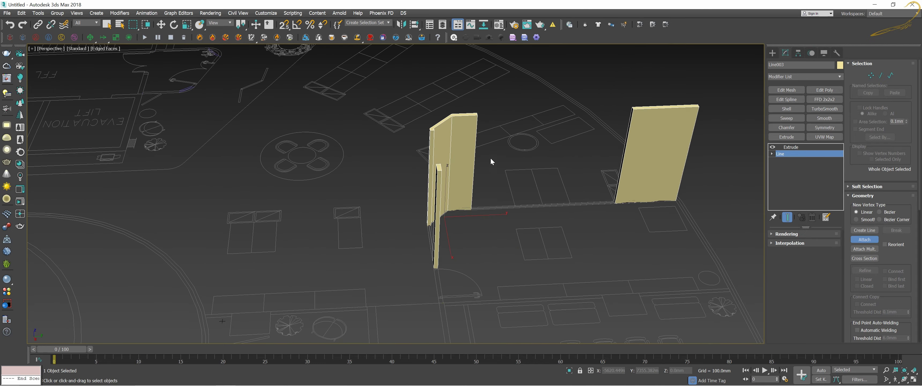
pyautogui.moveTo(454, 147)
pyautogui.keyDown('alt'); pyautogui.mouseDown(button='middle')
pyautogui.moveTo(521, 188)
pyautogui.moveTo(557, 290)
pyautogui.mouseUp(button='middle'); pyautogui.keyUp('alt')
pyautogui.scroll(5, 556, 290)
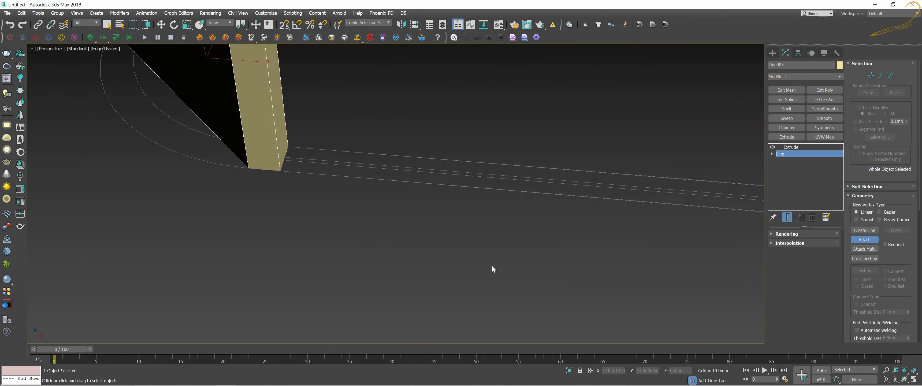
pyautogui.scroll(3, 492, 265)
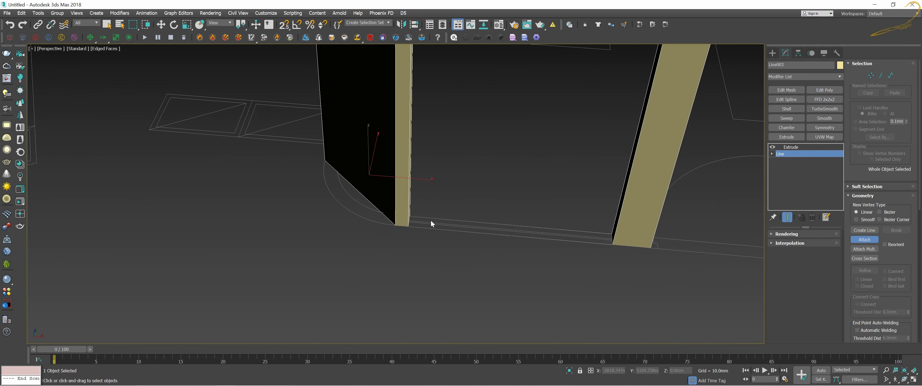
pyautogui.scroll(-2, 415, 220)
pyautogui.scroll(-3, 416, 220)
pyautogui.scroll(3, 415, 220)
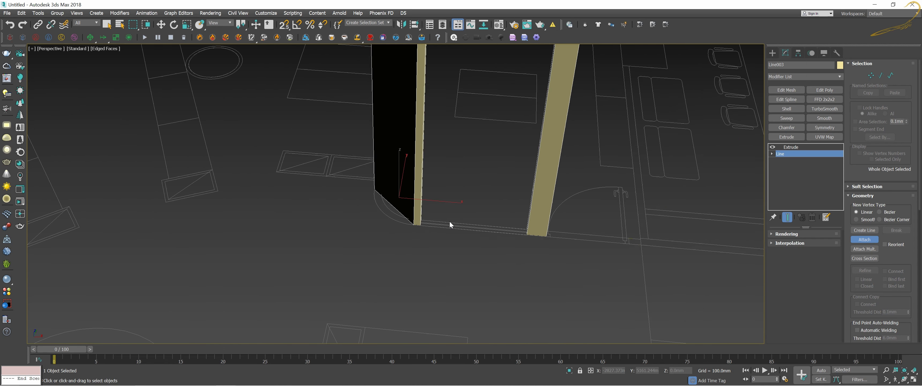
pyautogui.scroll(-3, 449, 221)
pyautogui.moveTo(455, 217)
pyautogui.keyDown('alt'); pyautogui.mouseDown(button='middle')
pyautogui.moveTo(505, 239)
pyautogui.moveTo(418, 188)
pyautogui.moveTo(445, 222)
pyautogui.moveTo(521, 191)
pyautogui.moveTo(395, 152)
pyautogui.moveTo(433, 165)
pyautogui.moveTo(387, 203)
pyautogui.mouseUp(button='middle'); pyautogui.keyUp('alt')
pyautogui.scroll(5, 388, 203)
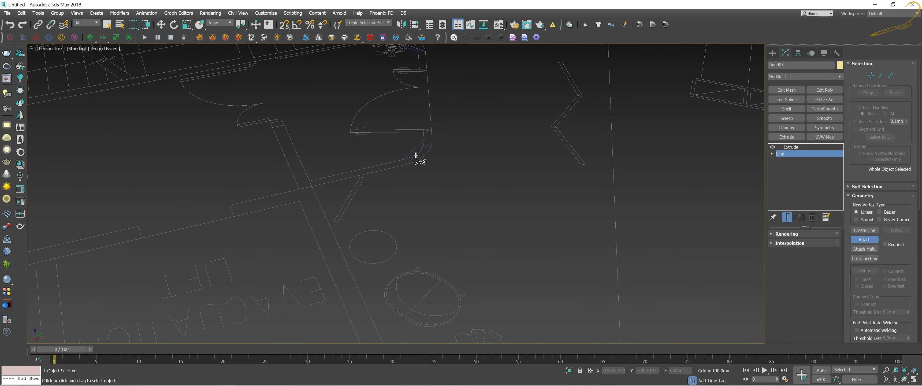
pyautogui.scroll(-5, 415, 154)
pyautogui.moveTo(433, 134)
pyautogui.keyDown('alt'); pyautogui.mouseDown(button='middle')
pyautogui.moveTo(465, 220)
pyautogui.moveTo(447, 205)
pyautogui.moveTo(543, 190)
pyautogui.mouseUp(button='middle'); pyautogui.keyUp('alt')
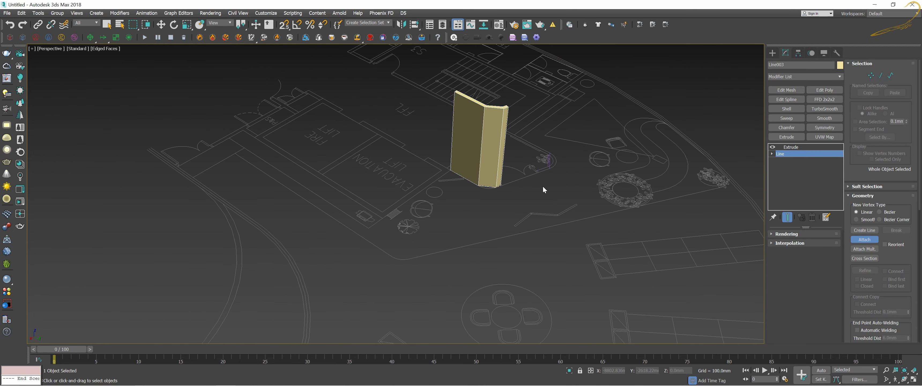
pyautogui.scroll(4, 548, 179)
pyautogui.click(532, 151)
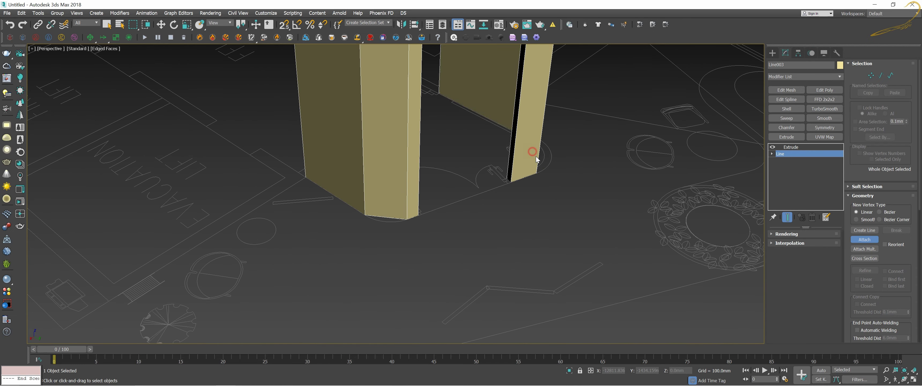
pyautogui.scroll(-4, 536, 159)
pyautogui.scroll(-2, 527, 193)
pyautogui.scroll(2, 520, 209)
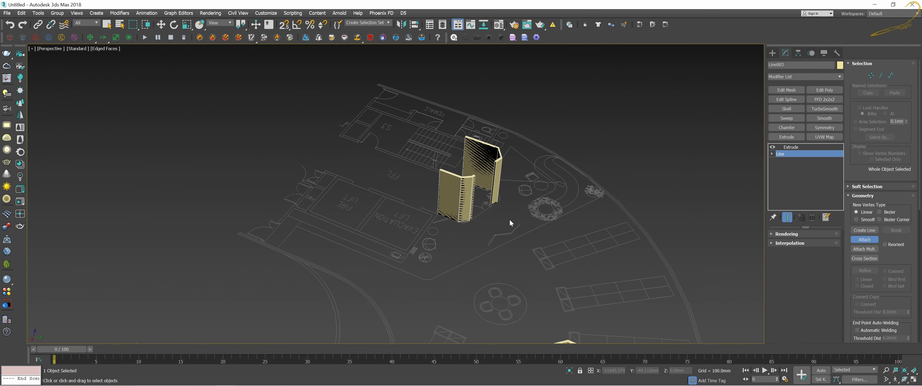
pyautogui.scroll(-3, 510, 221)
# Switch to Select and Move, view the walls from a lower angle, and deselect them.
pyautogui.moveTo(531, 200); pyautogui.dragTo(554, 195, button='middle')
pyautogui.press('w')
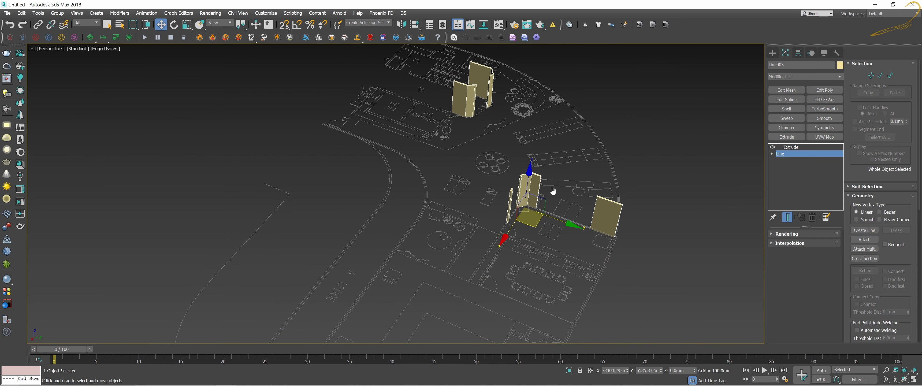
pyautogui.scroll(-5, 474, 120)
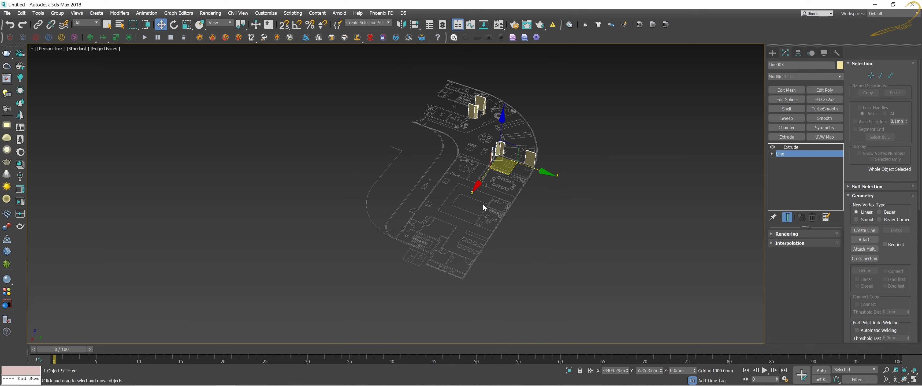
pyautogui.scroll(5, 504, 158)
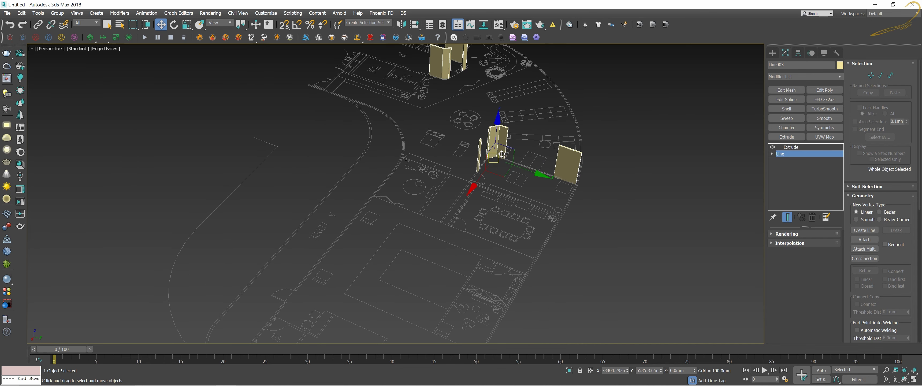
pyautogui.moveTo(499, 153)
pyautogui.keyDown('alt'); pyautogui.mouseDown(button='middle')
pyautogui.moveTo(561, 171)
pyautogui.moveTo(522, 208)
pyautogui.mouseUp(button='middle'); pyautogui.keyUp('alt')
pyautogui.scroll(5, 522, 208)
pyautogui.scroll(-4, 522, 208)
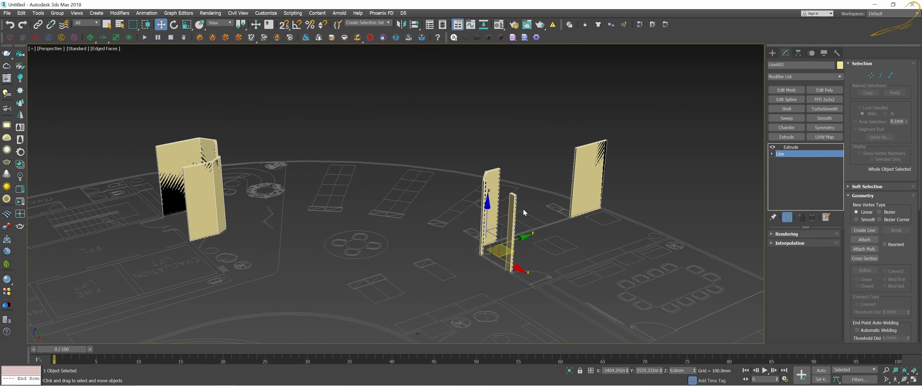
pyautogui.click(548, 202)
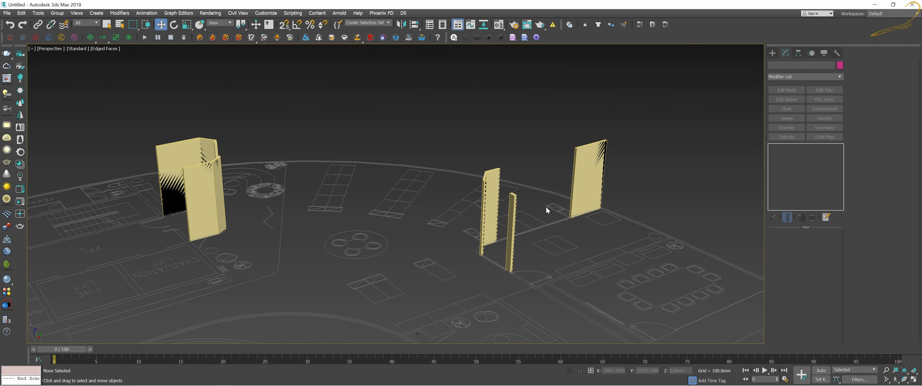
# Check the layout in Top view, reselect Line003 at a tilted angle, then switch to Photos.
pyautogui.press('t')
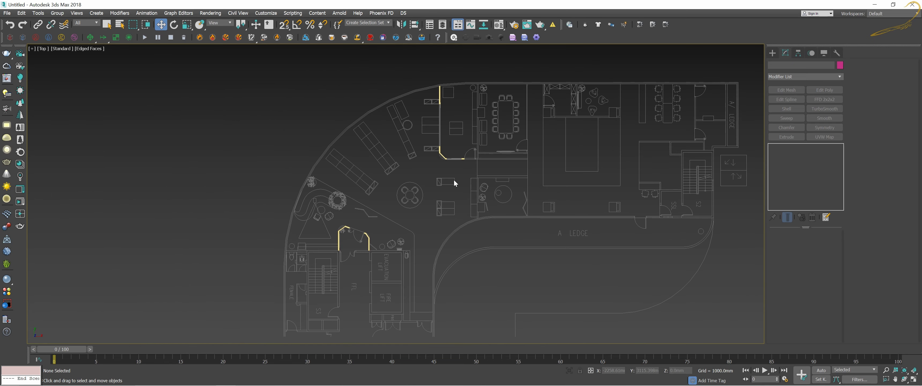
pyautogui.scroll(3, 454, 183)
pyautogui.scroll(3, 479, 179)
pyautogui.scroll(1, 480, 194)
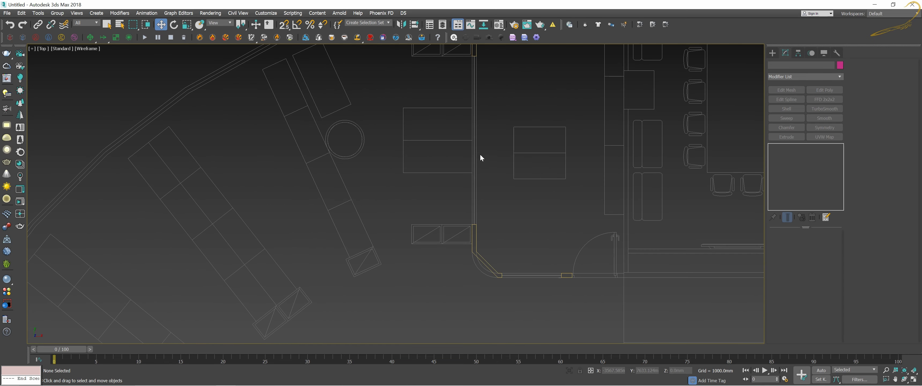
pyautogui.moveTo(481, 157); pyautogui.dragTo(522, 203, button='middle')
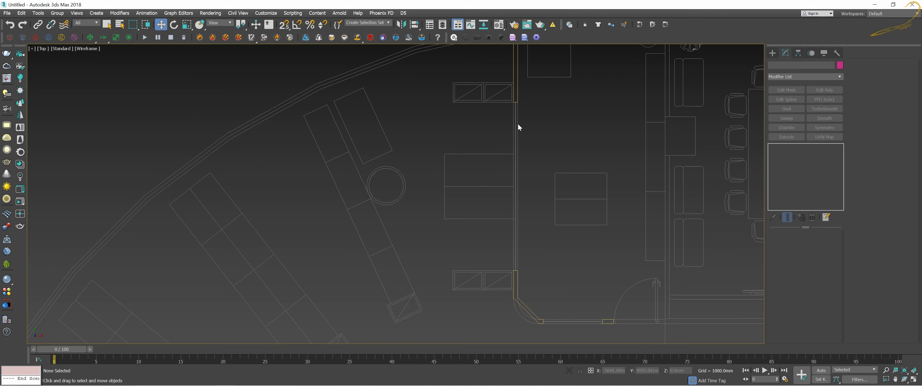
pyautogui.click(515, 272)
pyautogui.moveTo(515, 272)
pyautogui.keyDown('alt'); pyautogui.mouseDown(button='middle')
pyautogui.moveTo(433, 255)
pyautogui.moveTo(482, 233)
pyautogui.mouseUp(button='middle'); pyautogui.keyUp('alt')
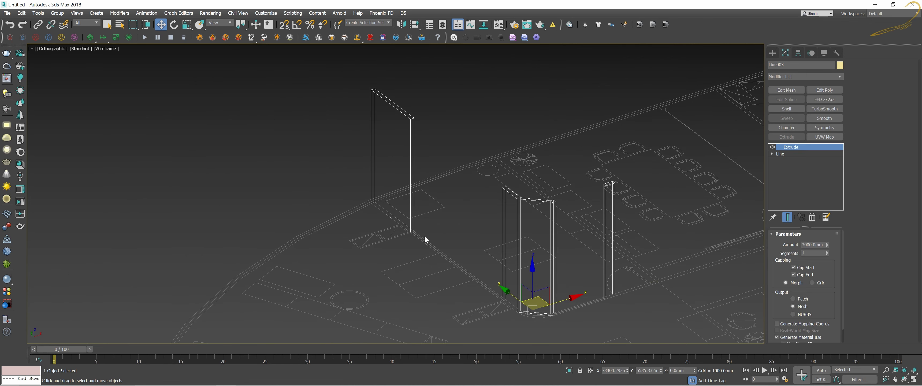
pyautogui.hotkey('alt', 'Tab')
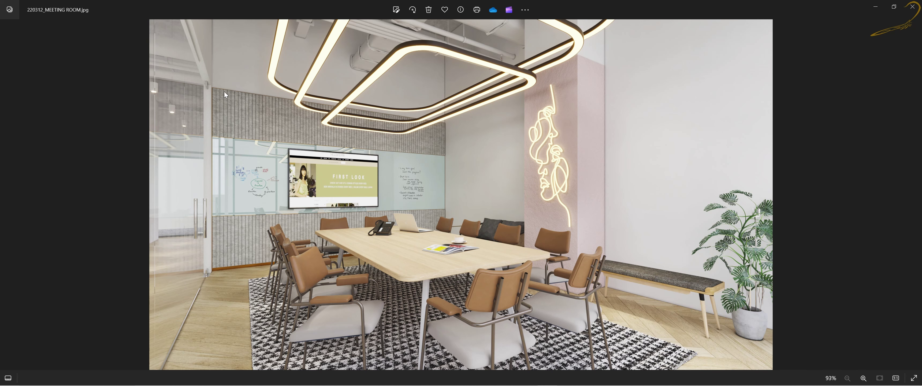
# Step to 220312_BREAKOUT AREA.jpg in Photos, then return to 3ds Max.
pyautogui.press('Right')
pyautogui.press('Right')
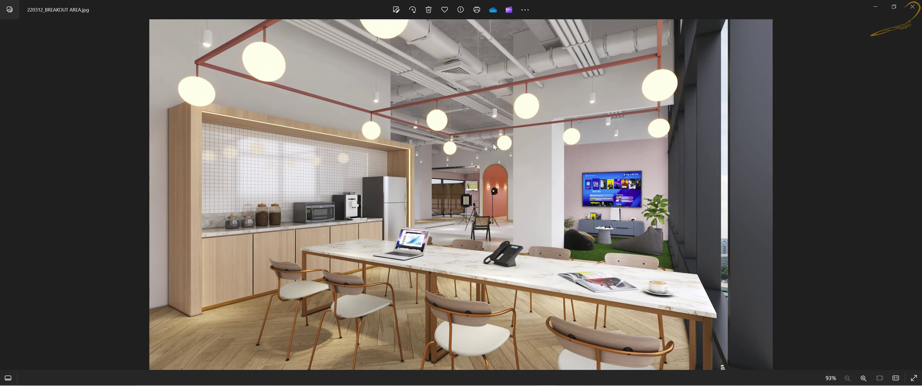
pyautogui.hotkey('alt', 'Tab')
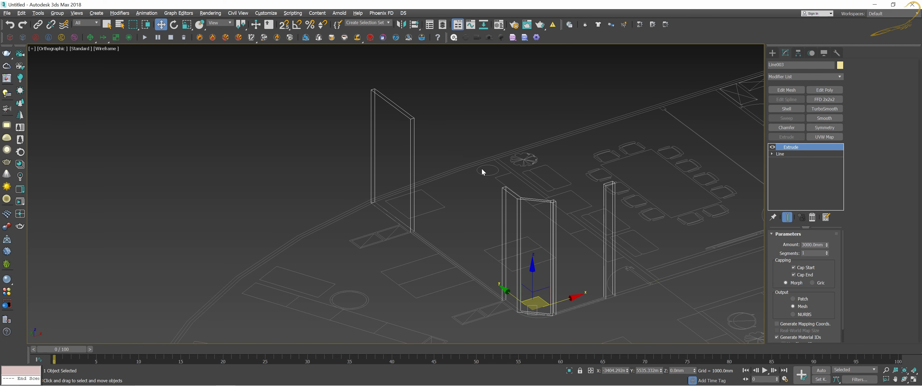
# In top view, draw a tall thin rectangle along the vertical wall line with snaps on.
pyautogui.moveTo(432, 148); pyautogui.dragTo(432, 151, button='middle')
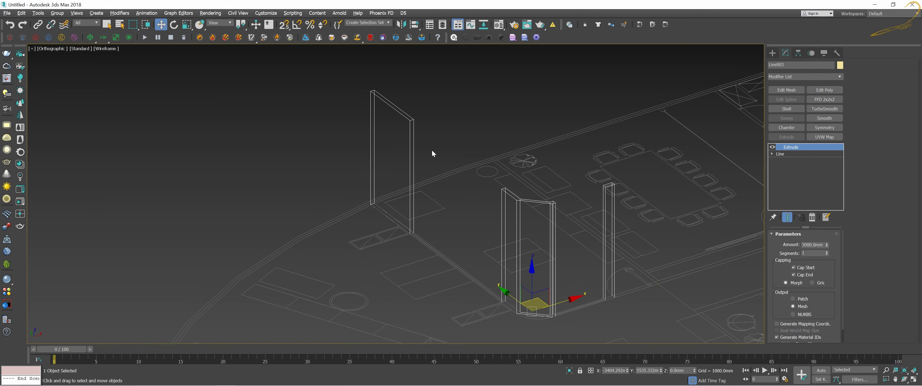
pyautogui.press('t')
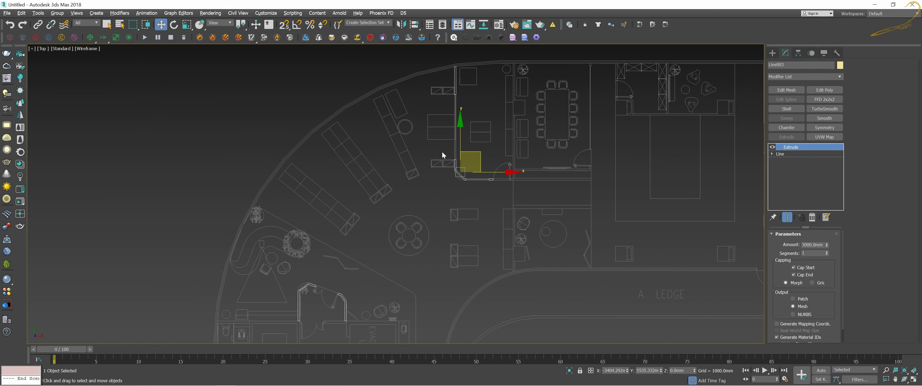
pyautogui.scroll(3, 440, 153)
pyautogui.moveTo(448, 74); pyautogui.dragTo(484, 157, button='middle')
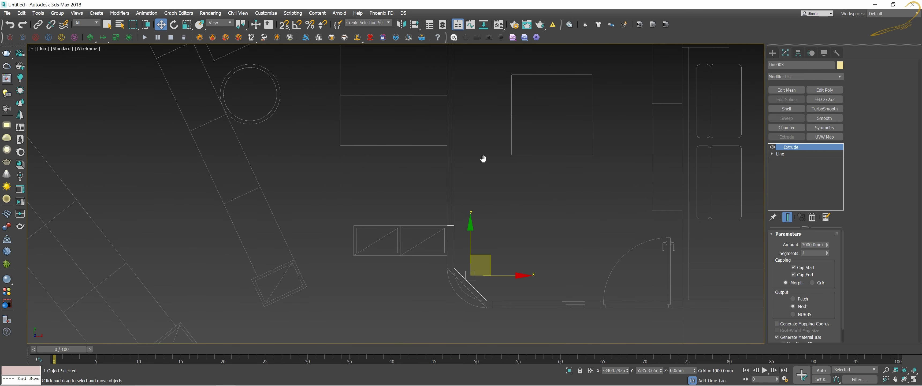
pyautogui.moveTo(494, 129); pyautogui.dragTo(492, 173, button='middle')
pyautogui.rightClick(492, 173)
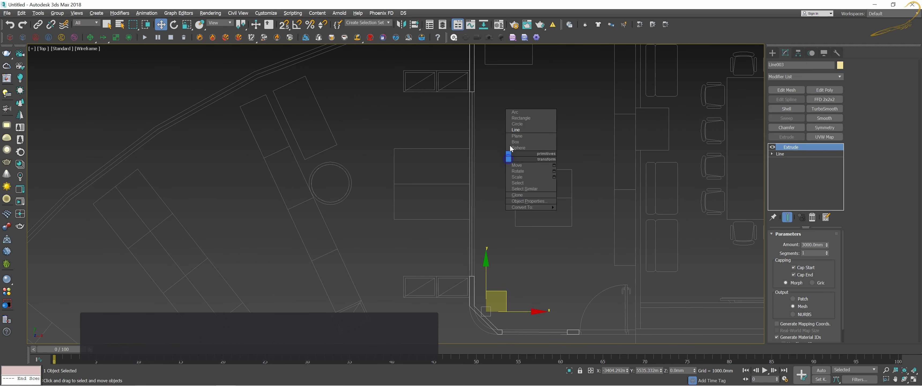
pyautogui.click(523, 118)
pyautogui.press('s')
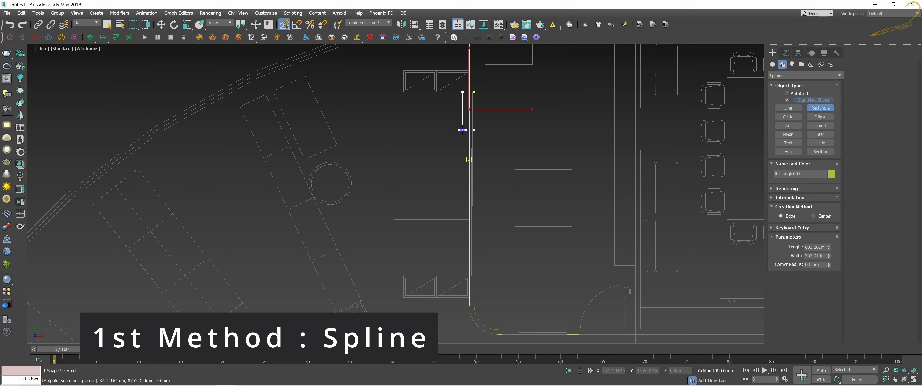
pyautogui.moveTo(469, 92); pyautogui.dragTo(470, 276)
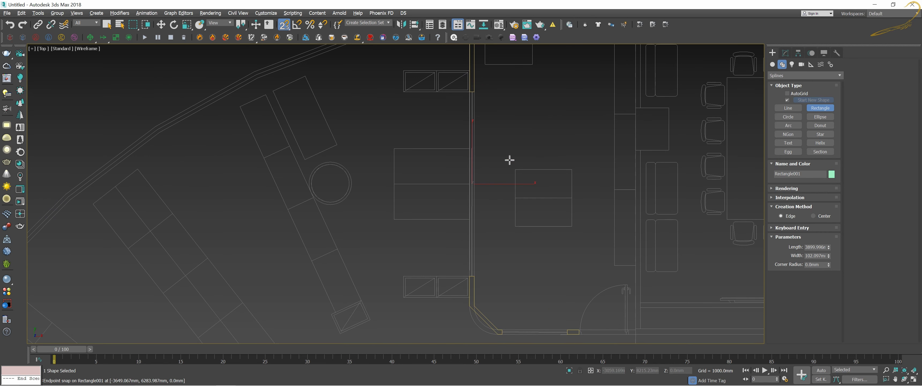
# Set the rectangle's Width to 100 mm.
pyautogui.press('w')
pyautogui.click(785, 53)
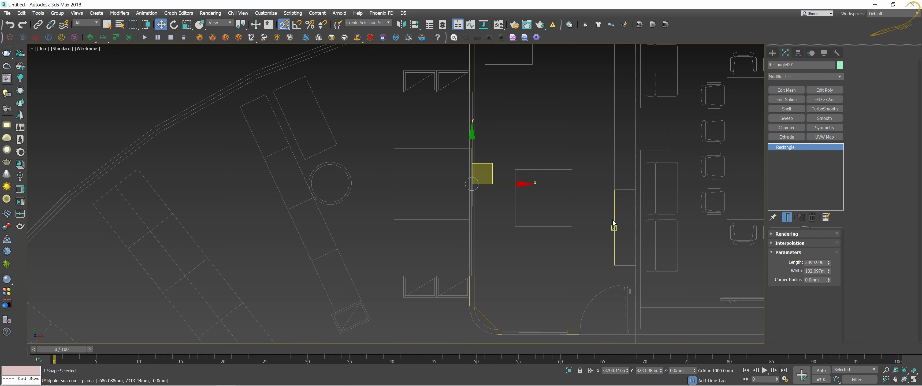
pyautogui.press('s')
pyautogui.scroll(5, 533, 226)
pyautogui.scroll(3, 378, 318)
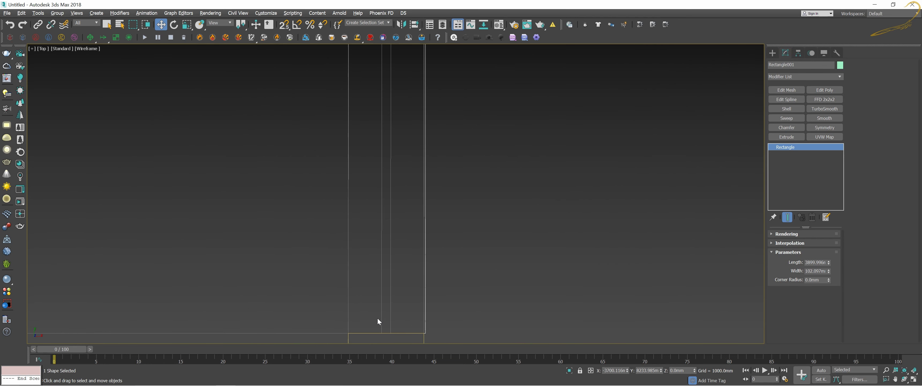
pyautogui.scroll(1, 453, 250)
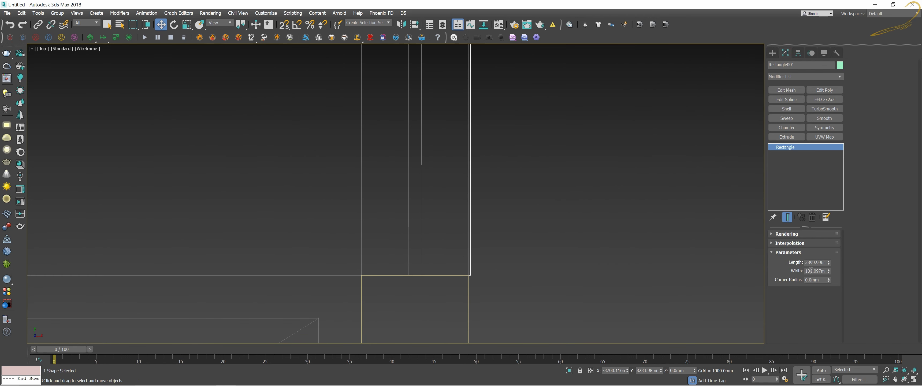
pyautogui.doubleClick(811, 271)
pyautogui.write('100')
pyautogui.press('Return')
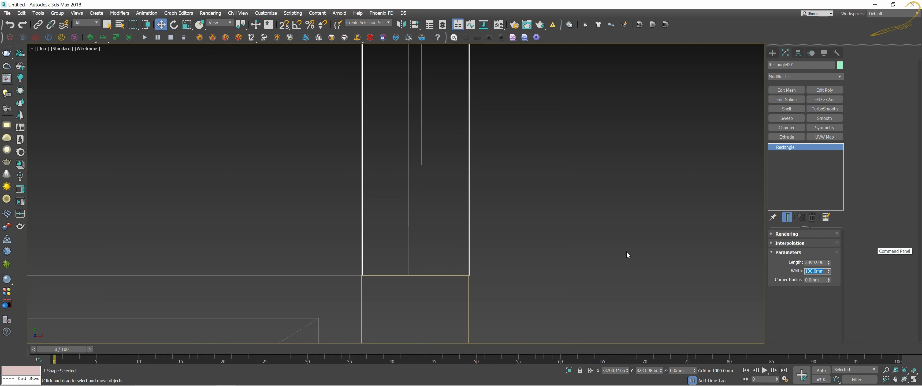
# Snap-move the rectangle down onto the wall corner.
pyautogui.press('s')
pyautogui.moveTo(469, 227)
pyautogui.mouseDown()
pyautogui.moveTo(495, 286)
pyautogui.moveTo(469, 275)
pyautogui.mouseUp()
pyautogui.press('z')
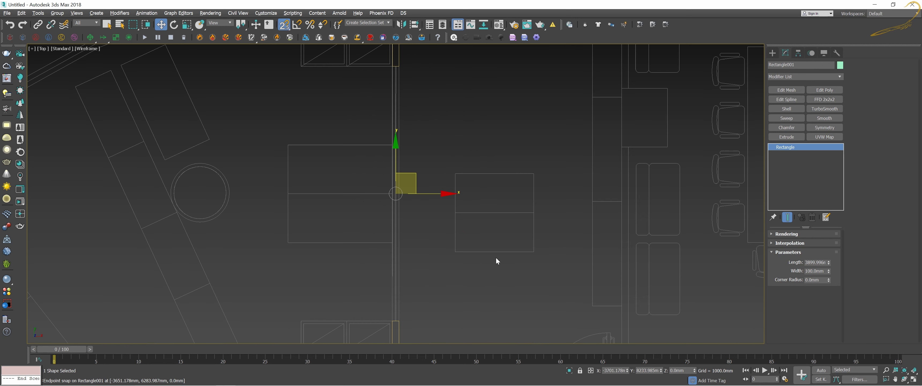
pyautogui.press('s')
pyautogui.scroll(5, 387, 56)
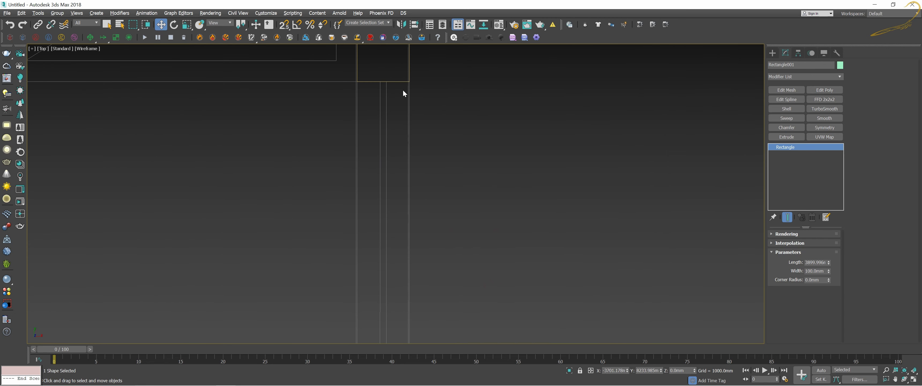
pyautogui.scroll(2, 402, 90)
pyautogui.scroll(-3, 453, 112)
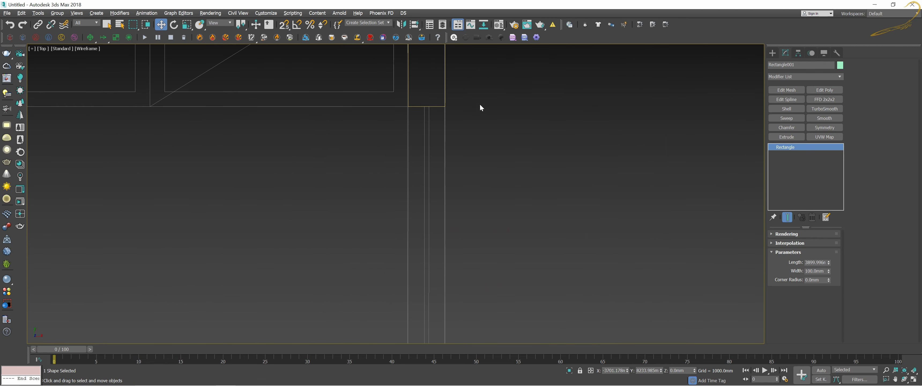
# Convert Rectangle001 to an Editable Spline.
pyautogui.rightClick(479, 104)
pyautogui.moveTo(519, 198)
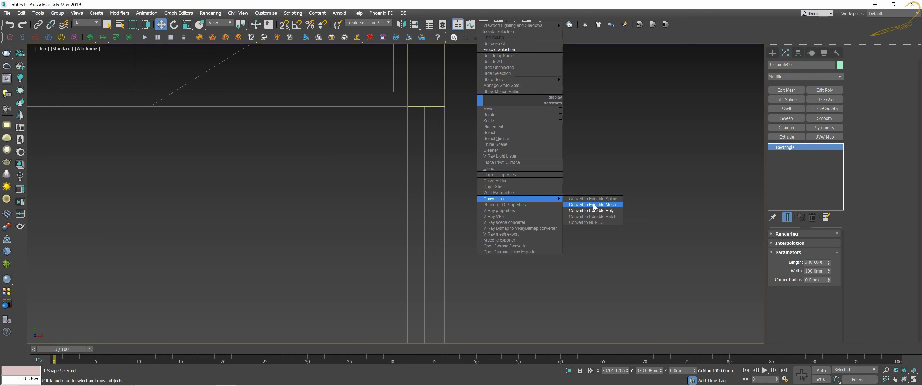
pyautogui.click(596, 199)
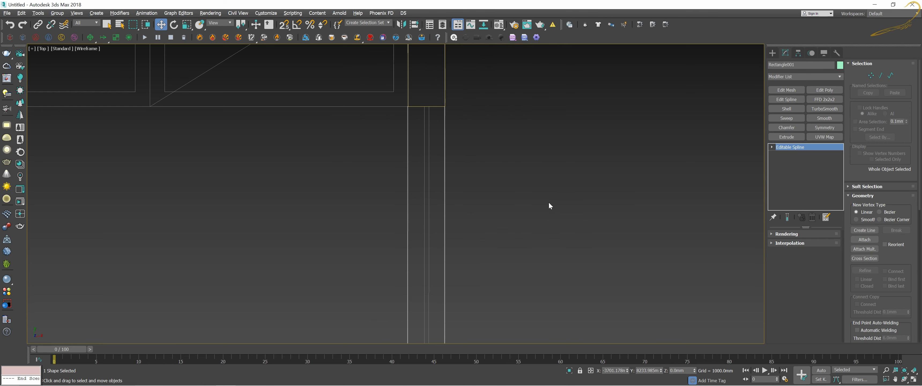
pyautogui.scroll(-5, 523, 190)
pyautogui.moveTo(524, 188); pyautogui.dragTo(522, 159, button='middle')
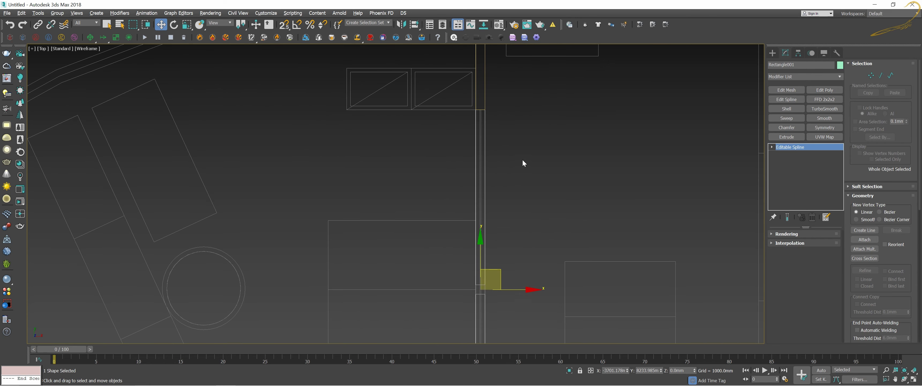
pyautogui.press('1')
pyautogui.scroll(-4, 547, 189)
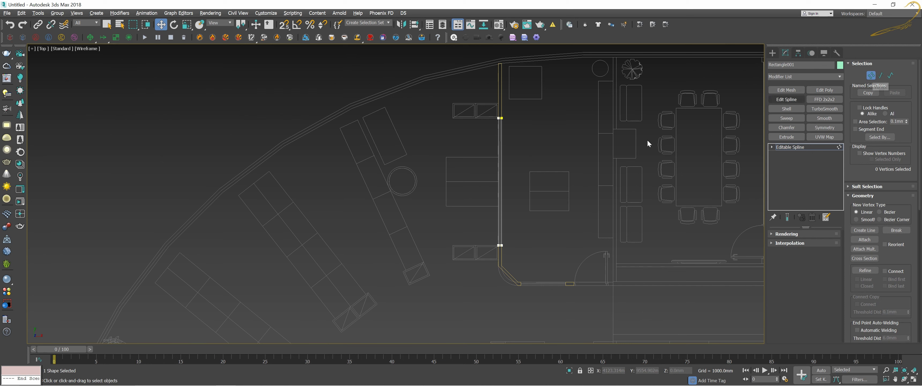
# Set Rectangle001's wall-edge vertices to Corner type, then return to the spline object level.
pyautogui.moveTo(526, 104); pyautogui.dragTo(516, 180)
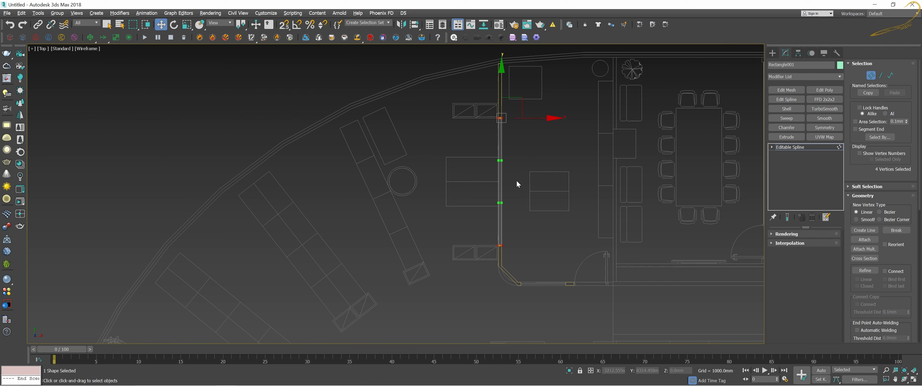
pyautogui.rightClick(527, 161)
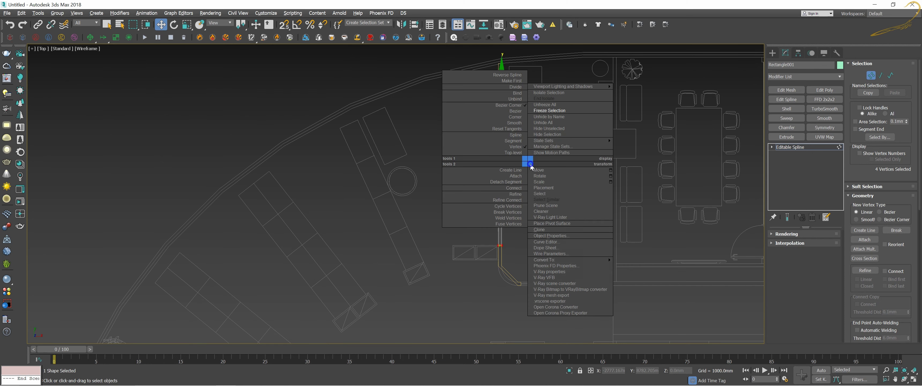
pyautogui.click(352, 157)
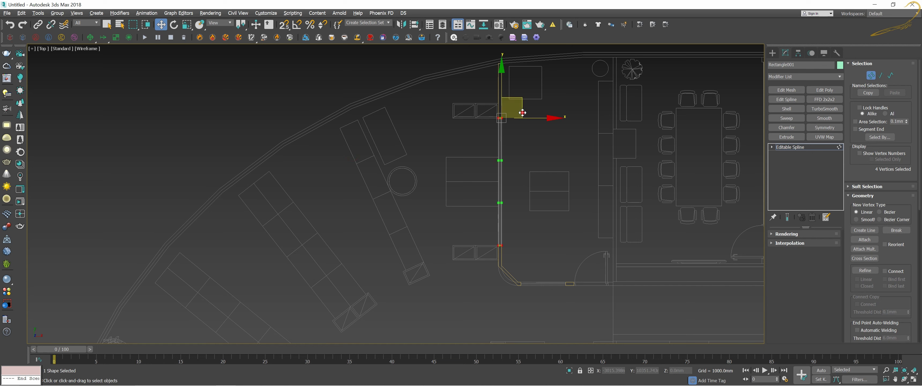
pyautogui.moveTo(505, 160); pyautogui.dragTo(542, 189)
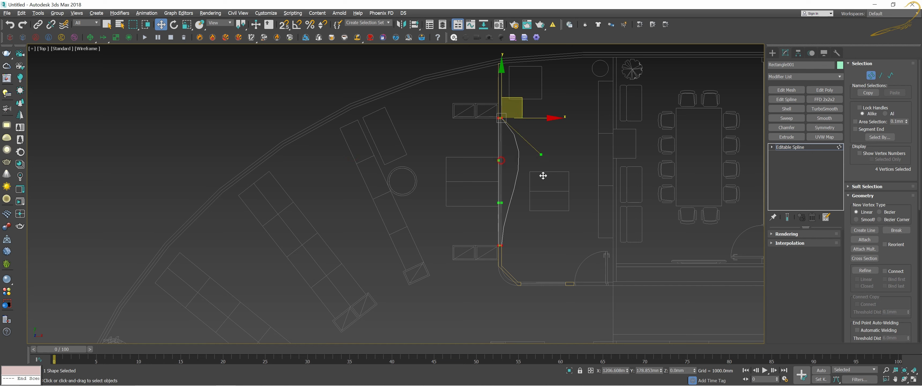
pyautogui.rightClick(536, 156)
pyautogui.click(517, 113)
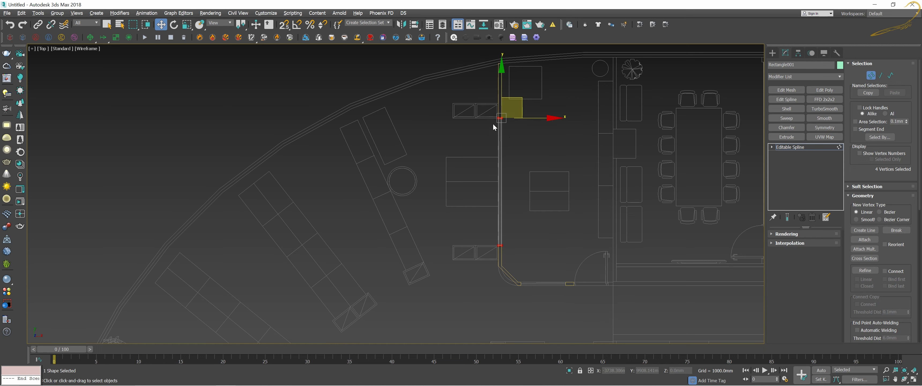
pyautogui.moveTo(512, 117)
pyautogui.mouseDown()
pyautogui.moveTo(494, 108)
pyautogui.moveTo(553, 130)
pyautogui.moveTo(545, 144)
pyautogui.mouseUp()
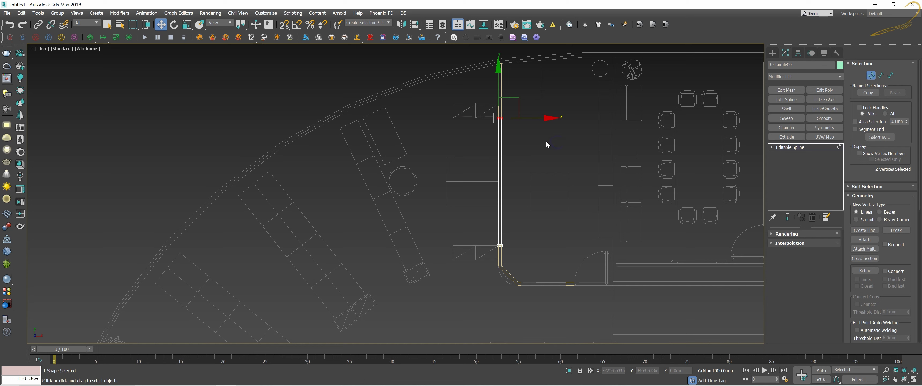
pyautogui.scroll(2, 512, 133)
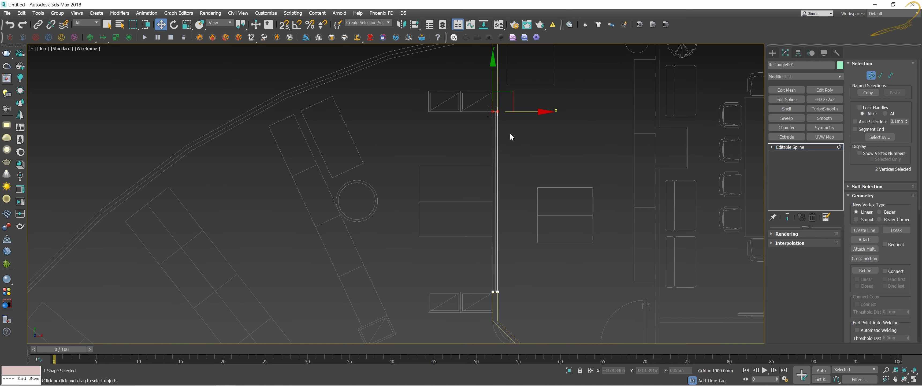
pyautogui.click(790, 147)
# Snap Line003's end vertex onto Rectangle001's corner, then reselect Rectangle001.
pyautogui.scroll(3, 512, 122)
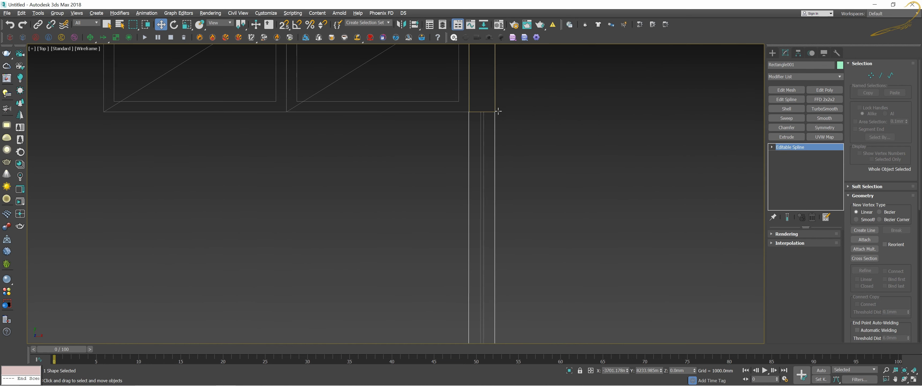
pyautogui.scroll(3, 493, 109)
pyautogui.click(500, 104)
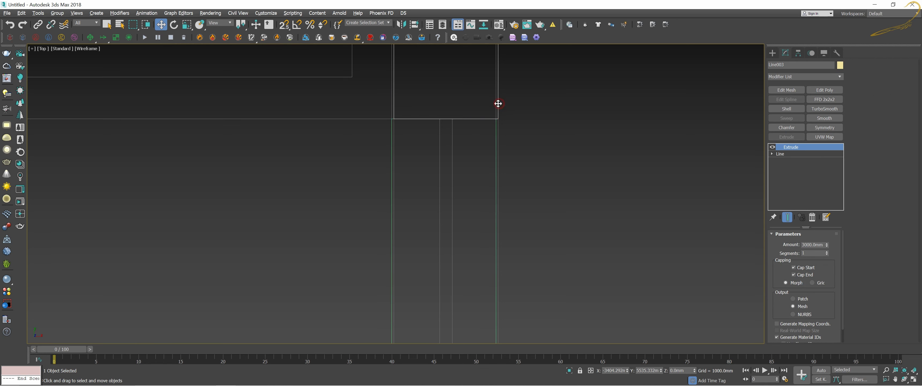
pyautogui.scroll(2, 520, 124)
pyautogui.click(780, 154)
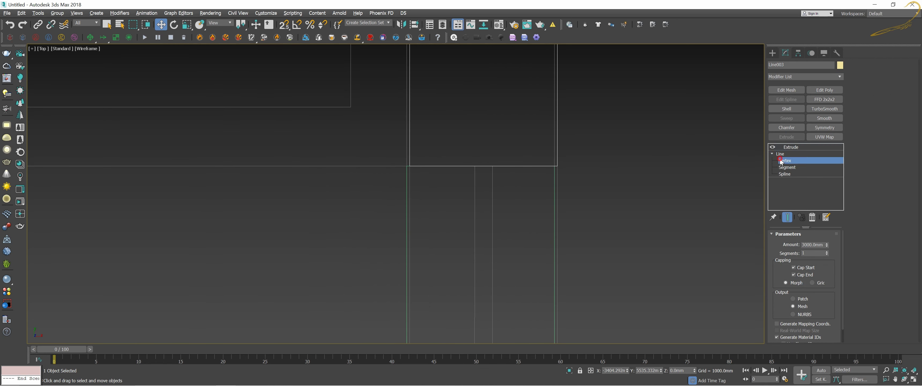
pyautogui.press('1')
pyautogui.press('s')
pyautogui.click(409, 165)
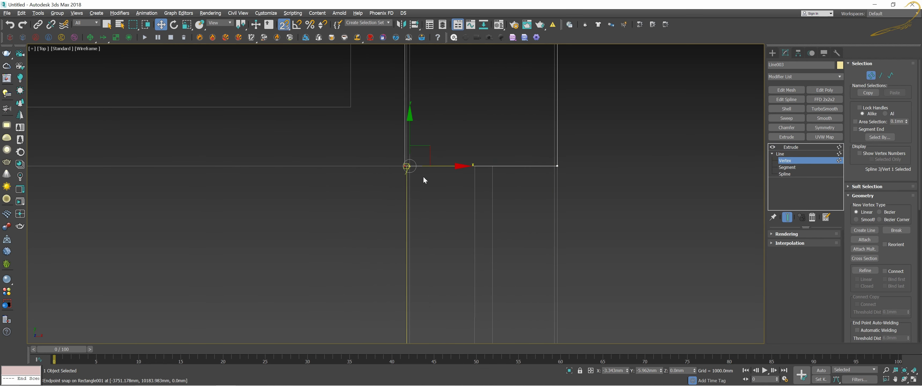
pyautogui.moveTo(508, 141); pyautogui.dragTo(589, 192)
pyautogui.moveTo(555, 170); pyautogui.dragTo(554, 168)
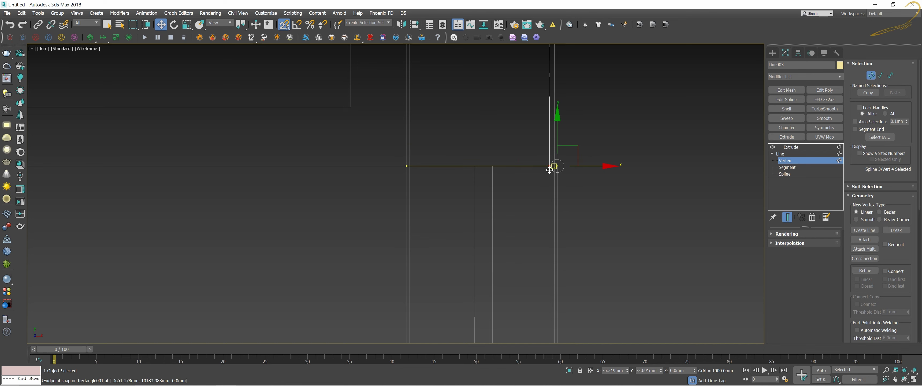
pyautogui.click(789, 162)
pyautogui.press('s')
pyautogui.scroll(-2, 558, 139)
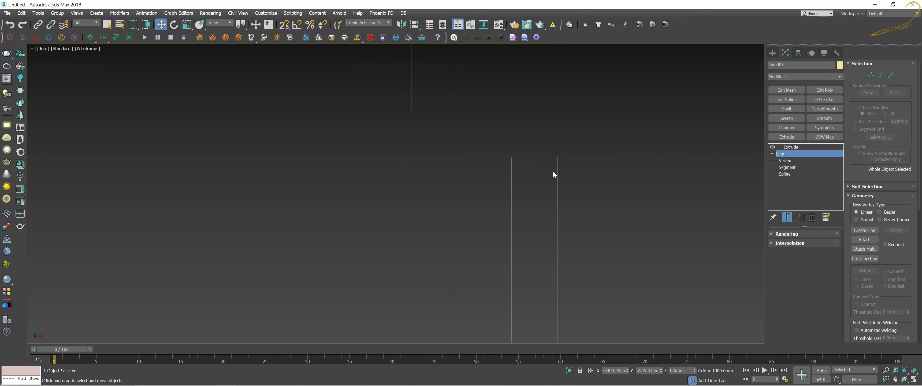
pyautogui.click(554, 166)
# Rename Rectangle001 to W_TOP.
pyautogui.scroll(-2, 554, 167)
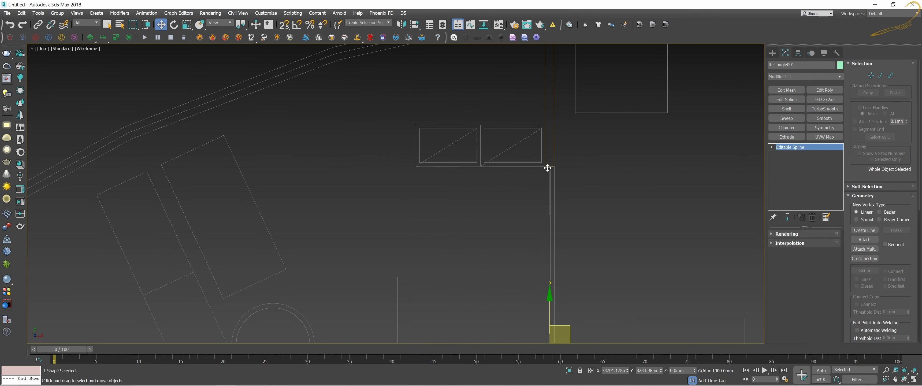
pyautogui.scroll(-2, 545, 165)
pyautogui.scroll(-2, 548, 179)
pyautogui.moveTo(549, 195)
pyautogui.mouseDown(button='middle')
pyautogui.moveTo(519, 159)
pyautogui.moveTo(512, 177)
pyautogui.mouseUp(button='middle')
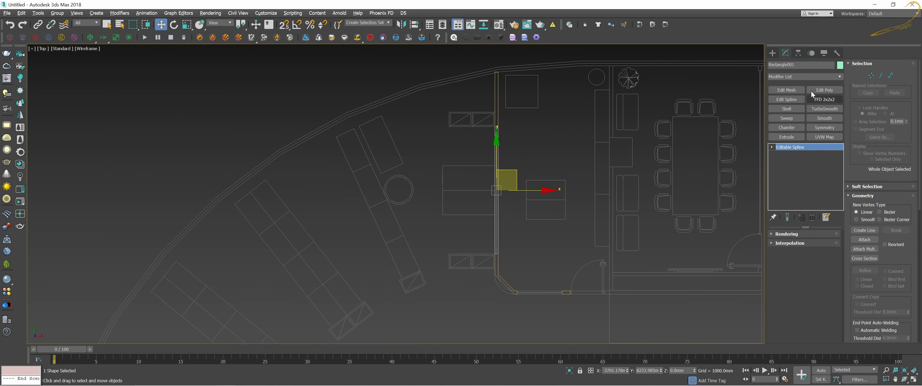
pyautogui.click(808, 68)
pyautogui.write('W_TOP')
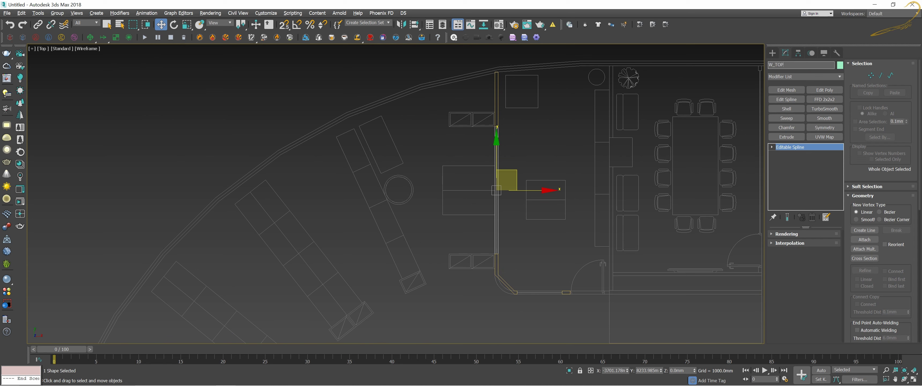
pyautogui.press('Return')
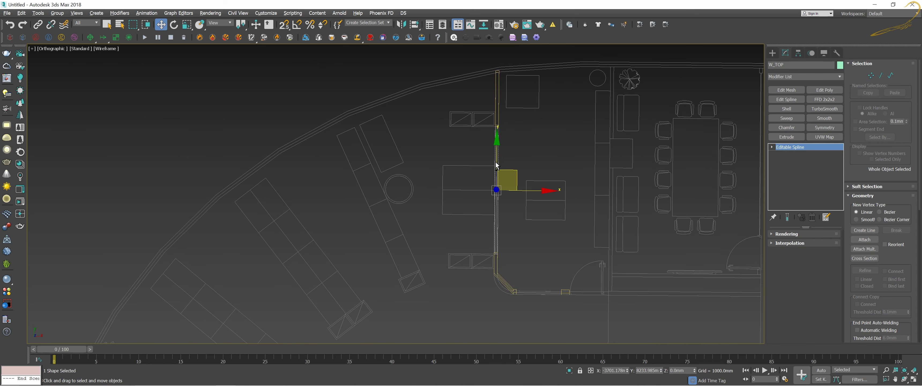
# Raise W_TOP along Z to about 2521 mm above the floor plan.
pyautogui.keyDown('alt'); pyautogui.moveTo(600, 131); pyautogui.dragTo(510, 147, button='middle'); pyautogui.keyUp('alt')
pyautogui.moveTo(494, 139); pyautogui.dragTo(495, 96)
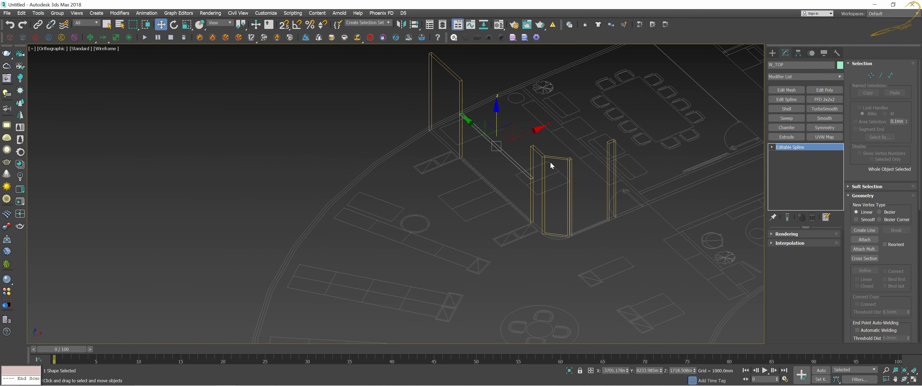
pyautogui.scroll(2, 514, 169)
pyautogui.scroll(2, 505, 195)
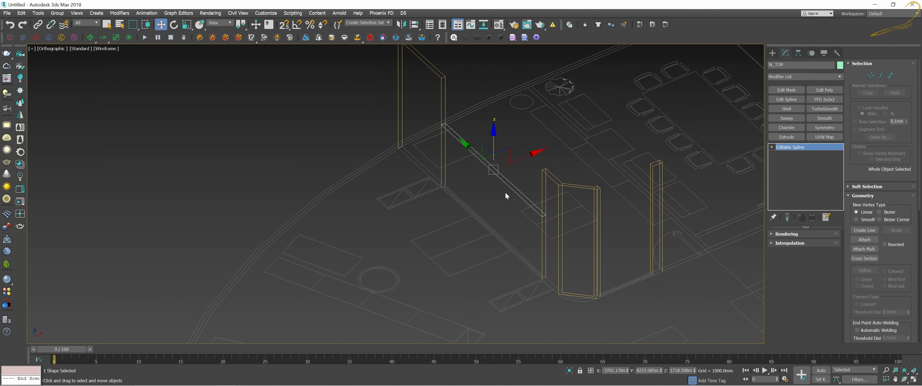
pyautogui.moveTo(494, 133); pyautogui.dragTo(494, 105)
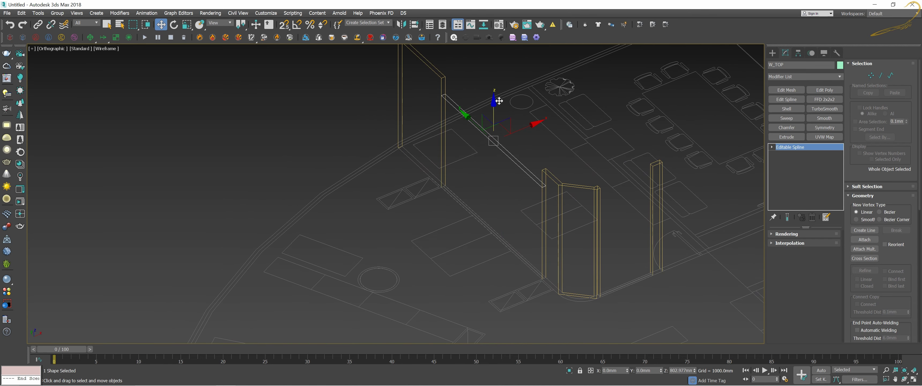
pyautogui.moveTo(495, 141)
pyautogui.keyDown('alt'); pyautogui.mouseDown(button='middle')
pyautogui.moveTo(492, 150)
pyautogui.moveTo(491, 142)
pyautogui.mouseUp(button='middle'); pyautogui.keyUp('alt')
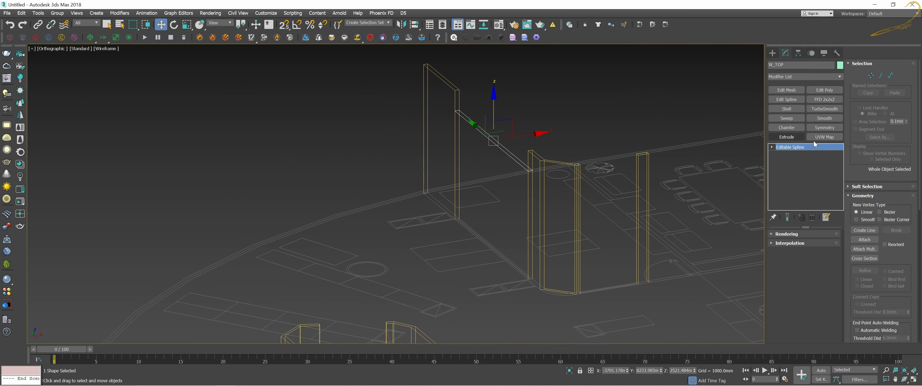
# Apply Extrude to W_TOP and set its Z position to 2700 mm.
pyautogui.click(793, 136)
pyautogui.scroll(1, 487, 140)
pyautogui.press('F3')
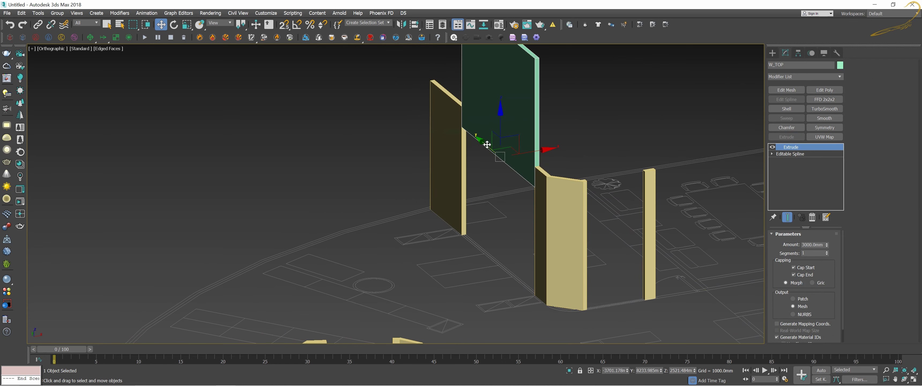
pyautogui.scroll(2, 484, 121)
pyautogui.keyDown('alt'); pyautogui.moveTo(485, 122); pyautogui.dragTo(492, 120, button='middle'); pyautogui.keyUp('alt')
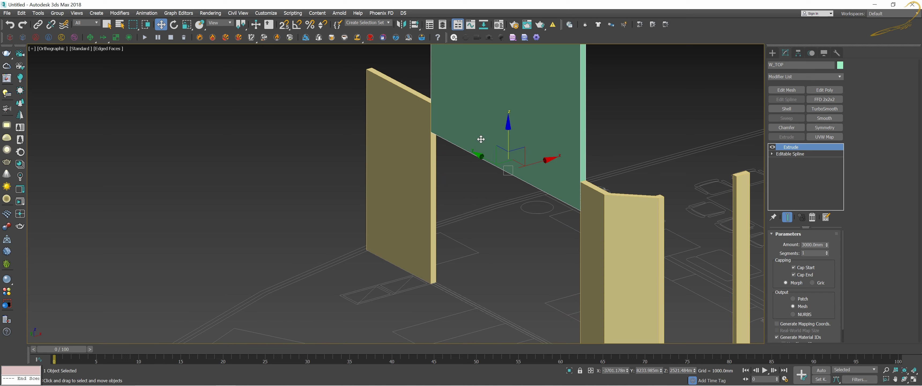
pyautogui.moveTo(510, 132); pyautogui.dragTo(510, 126)
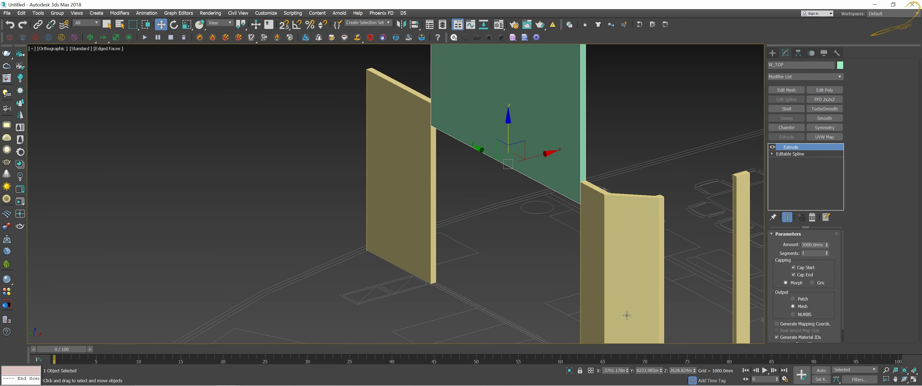
pyautogui.click(674, 372)
pyautogui.write('2700')
pyautogui.press('Return')
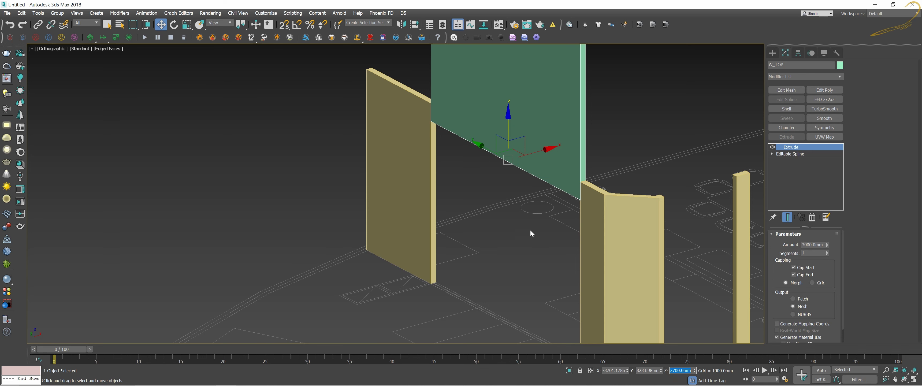
# Set the Extrude Amount to 300 mm to form the header beam.
pyautogui.moveTo(530, 233); pyautogui.dragTo(526, 233, button='middle')
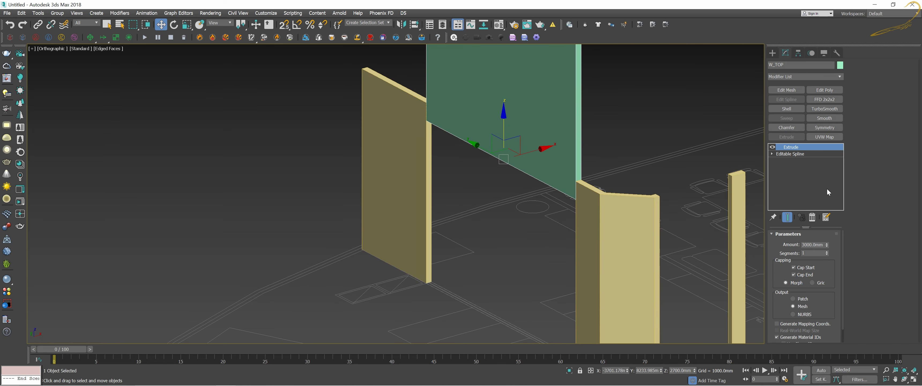
pyautogui.doubleClick(822, 247)
pyautogui.write('300')
pyautogui.press('Return')
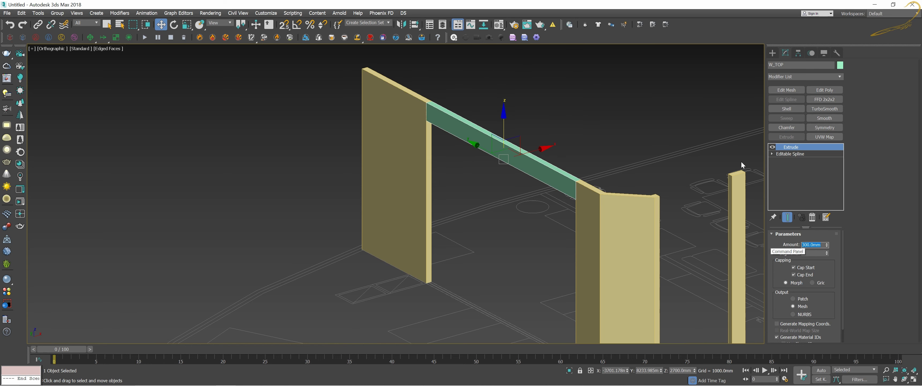
pyautogui.click(620, 210)
pyautogui.moveTo(584, 185)
pyautogui.keyDown('alt'); pyautogui.mouseDown(button='middle')
pyautogui.moveTo(609, 184)
pyautogui.moveTo(531, 202)
pyautogui.moveTo(549, 161)
pyautogui.mouseUp(button='middle'); pyautogui.keyUp('alt')
pyautogui.click(482, 163)
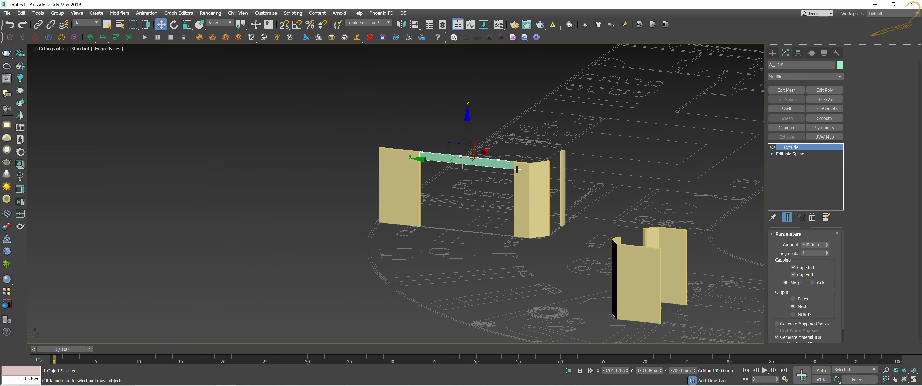
pyautogui.keyDown('alt'); pyautogui.moveTo(483, 163); pyautogui.dragTo(471, 173, button='middle'); pyautogui.keyUp('alt')
pyautogui.scroll(3, 471, 173)
pyautogui.scroll(2, 479, 164)
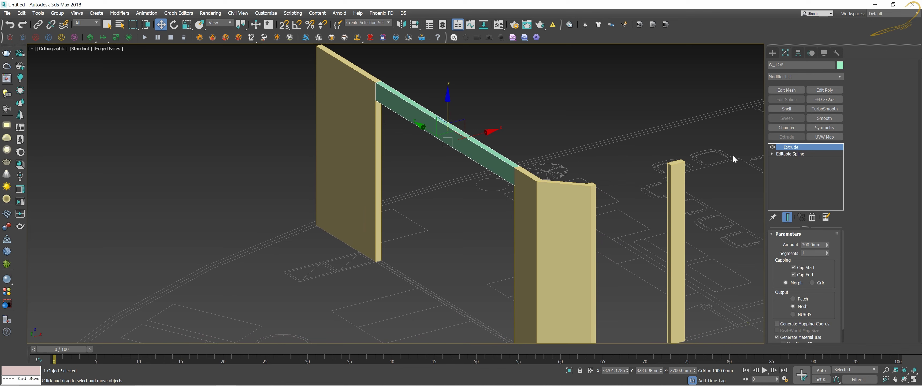
pyautogui.click(772, 153)
# Select a rectangle spline inside W_TOP and rotate it to match the wall using angle snap.
pyautogui.click(783, 173)
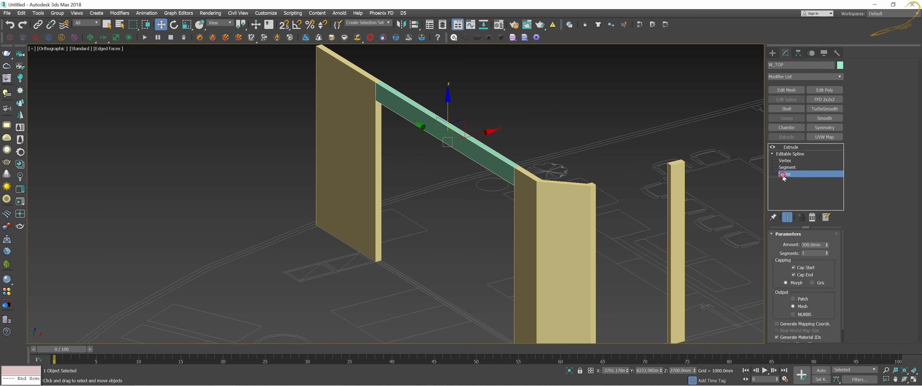
pyautogui.moveTo(559, 136); pyautogui.dragTo(425, 215)
pyautogui.press('t')
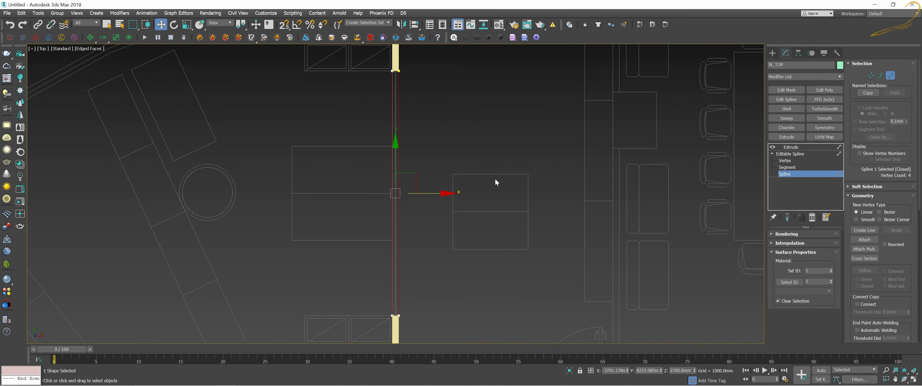
pyautogui.scroll(-5, 496, 178)
pyautogui.click(504, 215)
pyautogui.scroll(5, 523, 199)
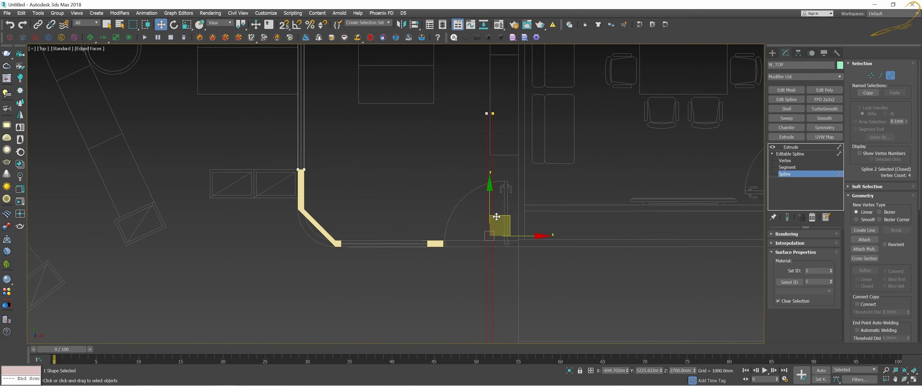
pyautogui.press('e')
pyautogui.moveTo(523, 198); pyautogui.dragTo(513, 190)
pyautogui.press('a')
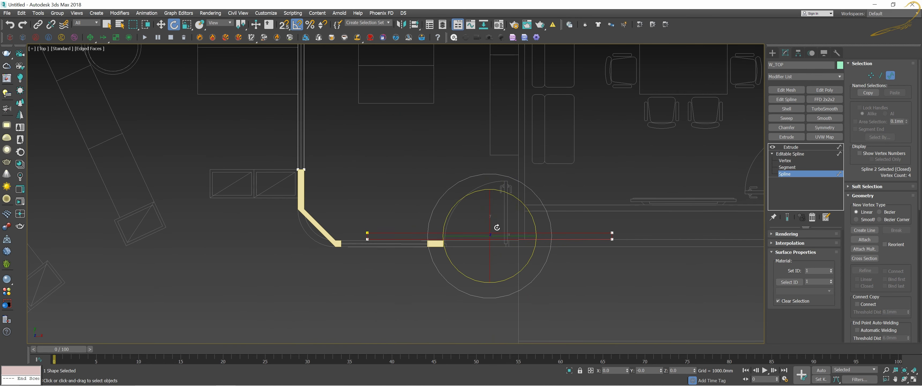
pyautogui.scroll(2, 497, 228)
pyautogui.rightClick(298, 24)
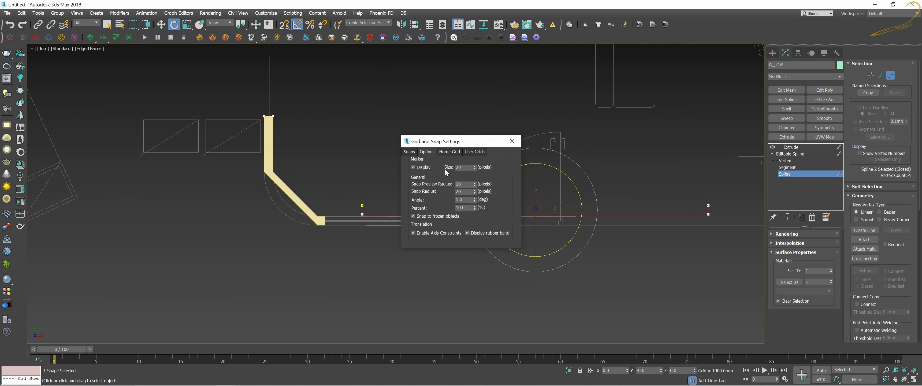
pyautogui.click(512, 141)
pyautogui.scroll(2, 525, 220)
# Snap the rectangle to the door opening and stretch its left vertices onto the wall end.
pyautogui.press('w')
pyautogui.press('s')
pyautogui.moveTo(540, 206); pyautogui.dragTo(439, 254)
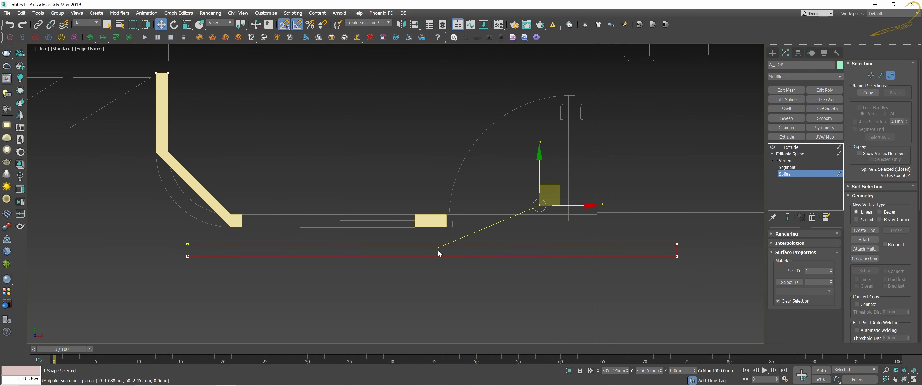
pyautogui.moveTo(676, 244); pyautogui.dragTo(578, 214)
pyautogui.press('1')
pyautogui.moveTo(77, 204)
pyautogui.mouseDown()
pyautogui.moveTo(119, 230)
pyautogui.moveTo(438, 224)
pyautogui.mouseUp()
# Move the left rectangle spline into the door gap and snap its vertices onto the wall end.
pyautogui.moveTo(481, 226); pyautogui.dragTo(561, 239, button='middle')
pyautogui.press('F3')
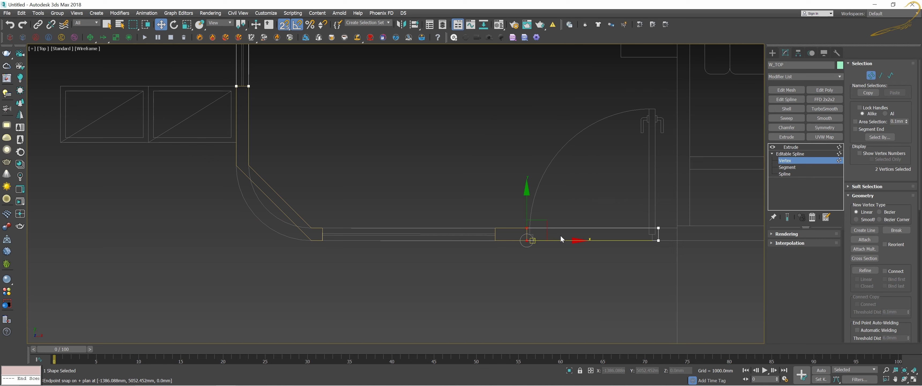
pyautogui.press('3')
pyautogui.click(604, 226)
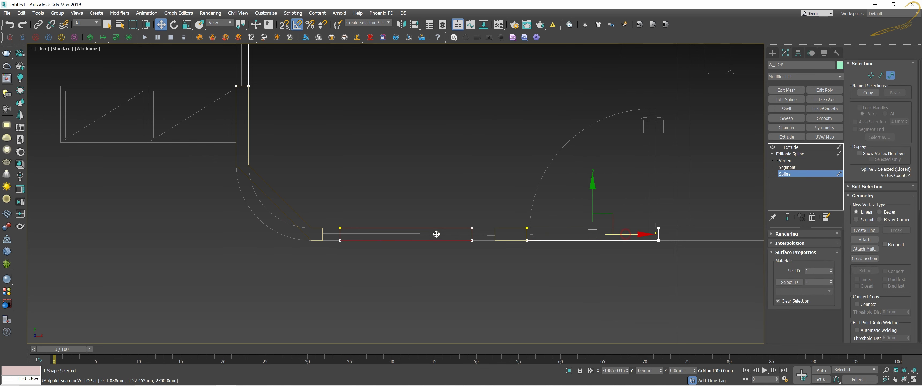
pyautogui.click(458, 240)
pyautogui.press('s')
pyautogui.moveTo(486, 229); pyautogui.dragTo(487, 229)
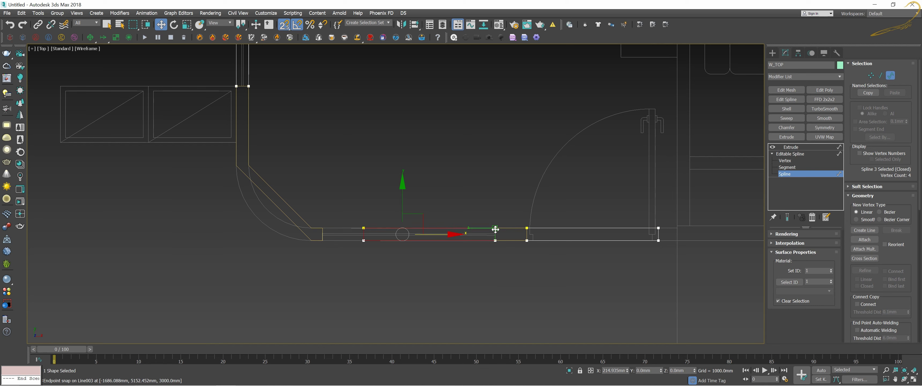
pyautogui.press('1')
pyautogui.scroll(2, 353, 238)
pyautogui.scroll(3, 346, 236)
pyautogui.scroll(2, 379, 232)
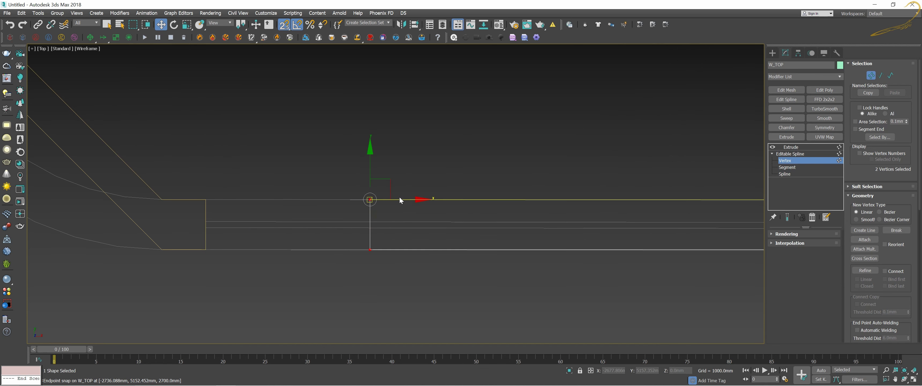
pyautogui.moveTo(398, 199); pyautogui.dragTo(209, 199)
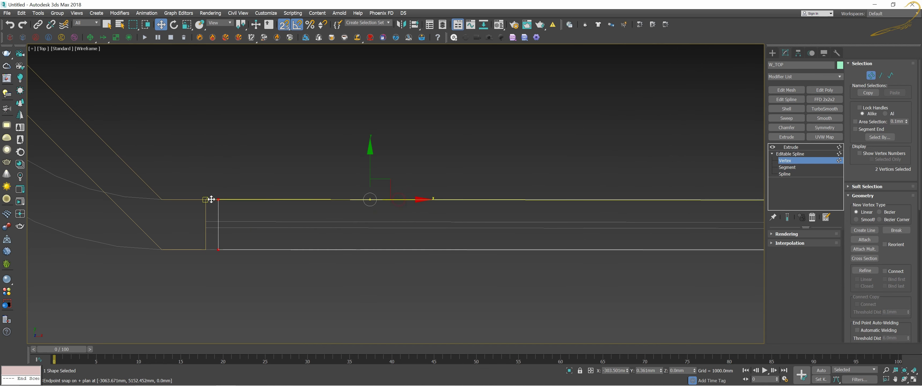
pyautogui.scroll(-3, 366, 200)
pyautogui.scroll(-2, 370, 201)
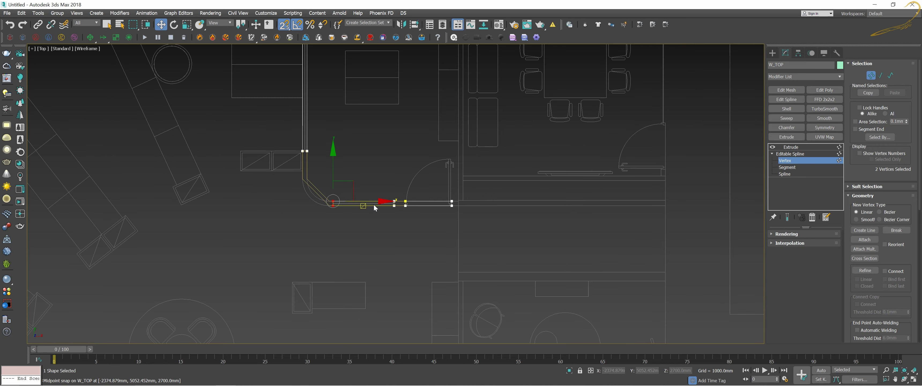
pyautogui.scroll(-2, 373, 204)
# Snap the rectangle near the arched room onto the diagonal wall line.
pyautogui.moveTo(398, 171); pyautogui.dragTo(430, 138, button='middle')
pyautogui.scroll(-3, 414, 156)
pyautogui.press('3')
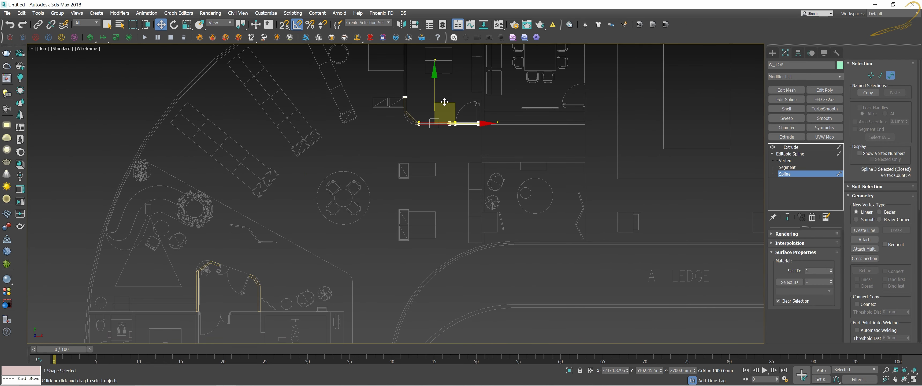
pyautogui.click(232, 265)
pyautogui.scroll(5, 233, 265)
pyautogui.scroll(4, 415, 139)
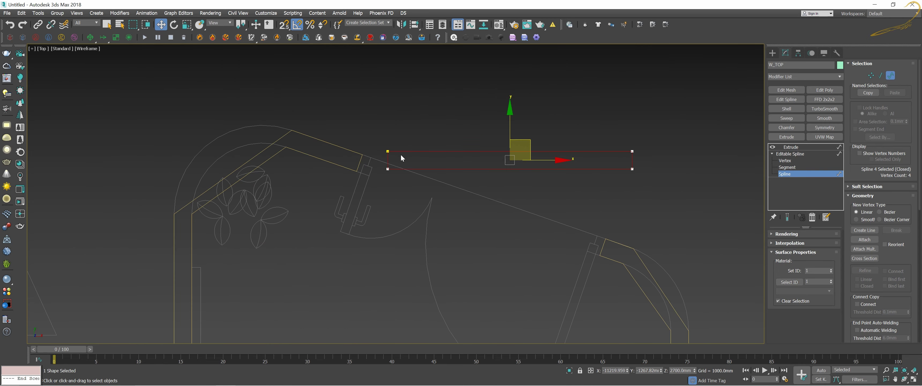
pyautogui.press('s')
pyautogui.moveTo(390, 151); pyautogui.dragTo(360, 150)
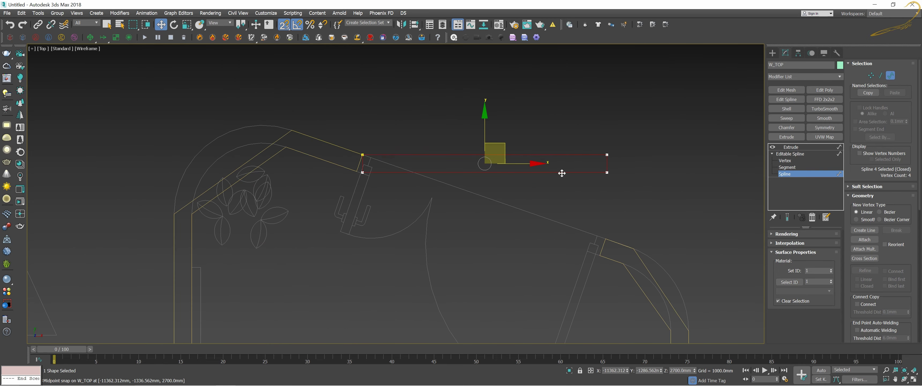
pyautogui.press('1')
pyautogui.scroll(2, 380, 133)
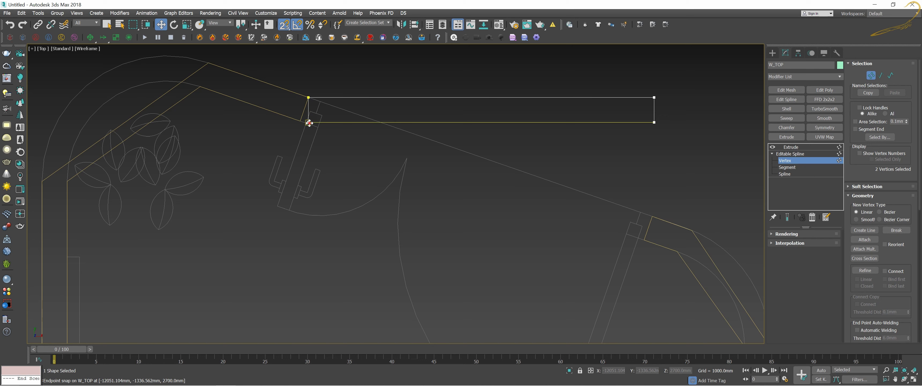
pyautogui.moveTo(309, 122); pyautogui.dragTo(300, 121)
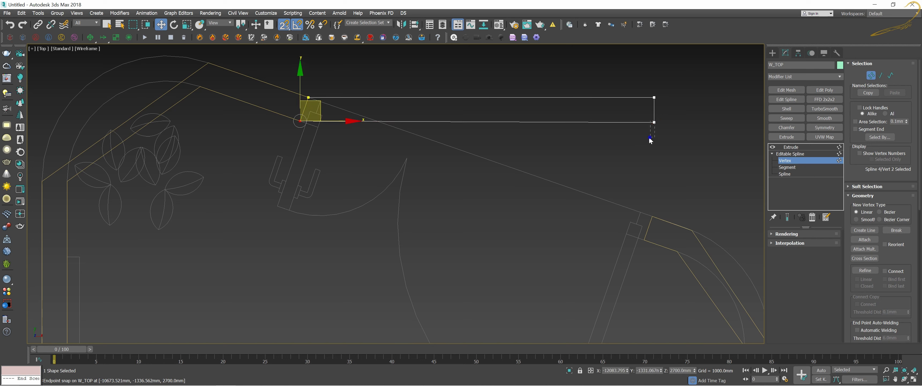
# Snap the header outline's two right corner vertices onto Line003's corner.
pyautogui.click(655, 122)
pyautogui.moveTo(654, 122); pyautogui.dragTo(645, 239)
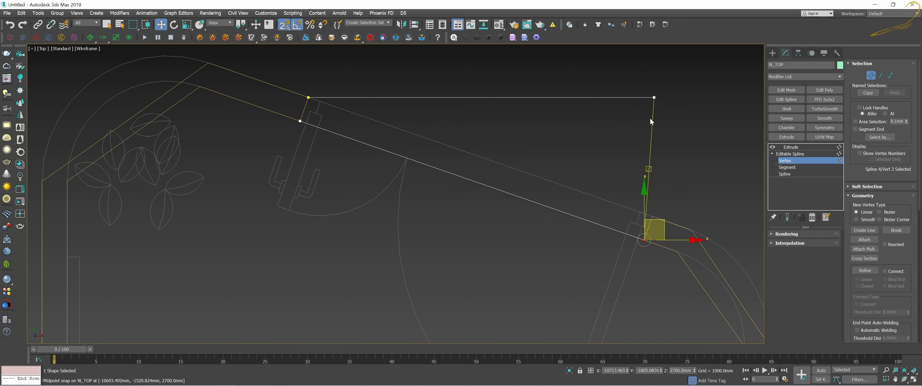
pyautogui.click(654, 98)
pyautogui.moveTo(654, 97); pyautogui.dragTo(650, 218)
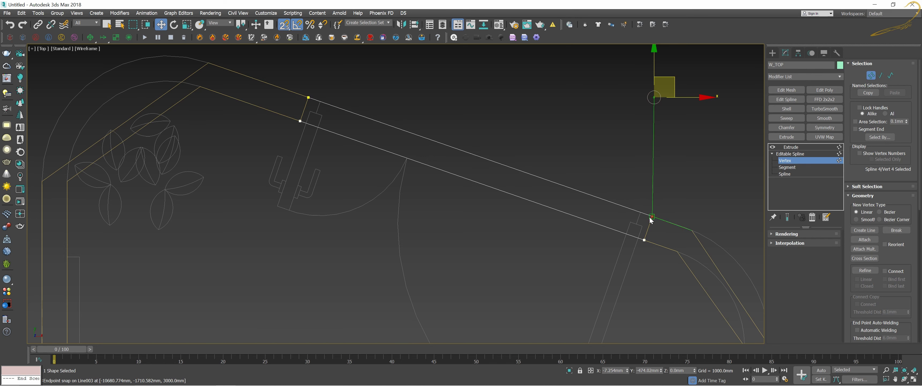
pyautogui.scroll(-4, 651, 219)
pyautogui.scroll(-2, 650, 219)
# Select the Line003 wall outline and convert its right and left corner vertices to Bezier.
pyautogui.click(789, 157)
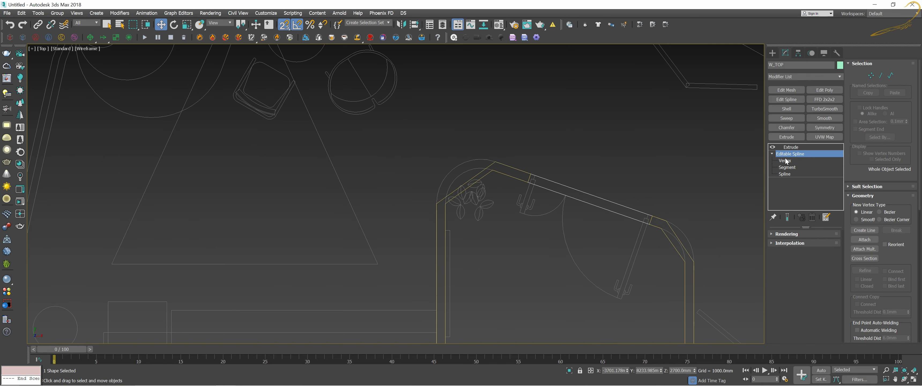
pyautogui.click(628, 158)
pyautogui.click(487, 174)
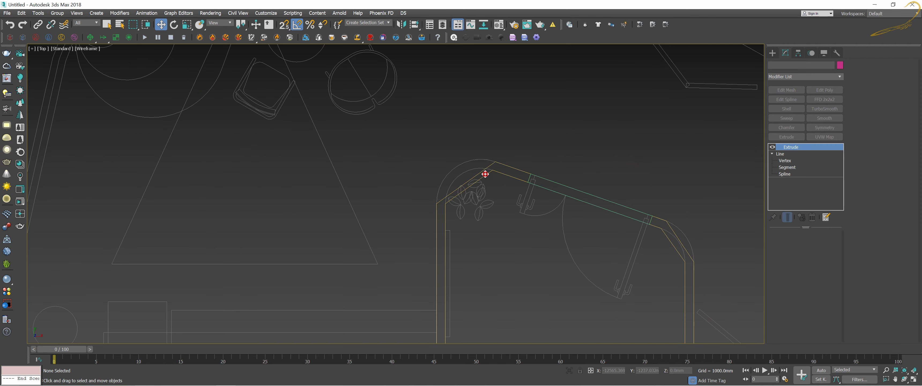
pyautogui.moveTo(554, 197); pyautogui.dragTo(534, 199, button='middle')
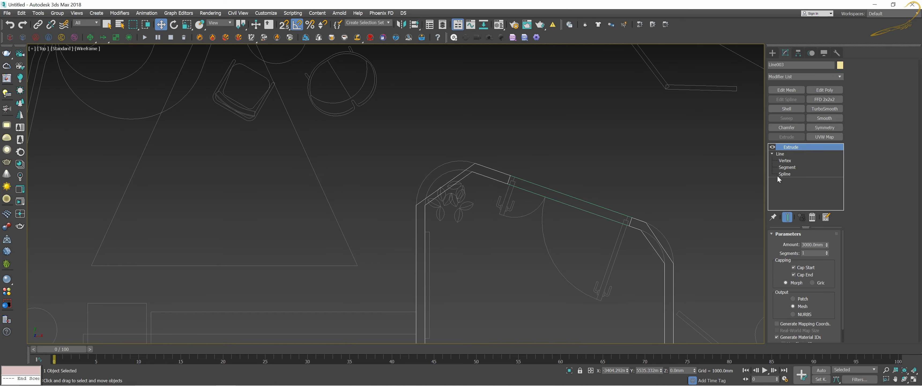
pyautogui.click(784, 161)
pyautogui.moveTo(636, 283); pyautogui.dragTo(710, 199)
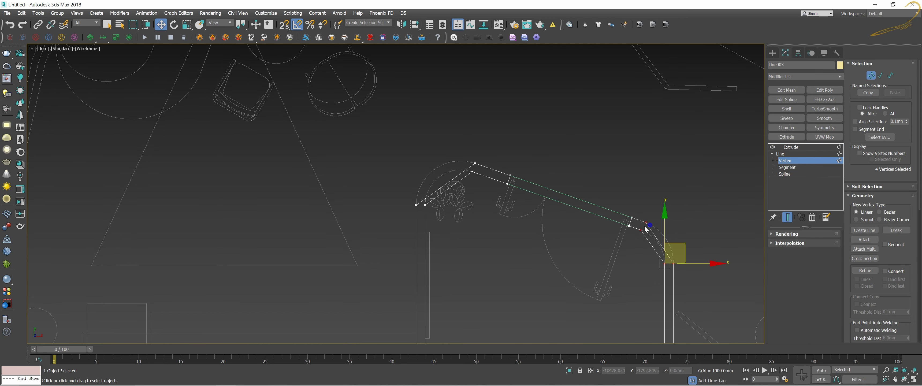
pyautogui.rightClick(647, 223)
pyautogui.click(637, 171)
pyautogui.moveTo(382, 225); pyautogui.dragTo(482, 159)
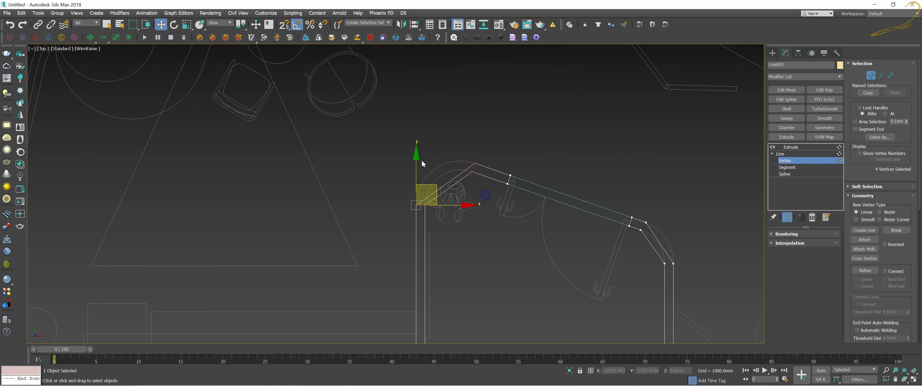
pyautogui.rightClick(453, 166)
pyautogui.click(439, 111)
# Drag the left corner's Bezier tangent handles so the outer and inner edges form smooth arcs.
pyautogui.scroll(4, 440, 192)
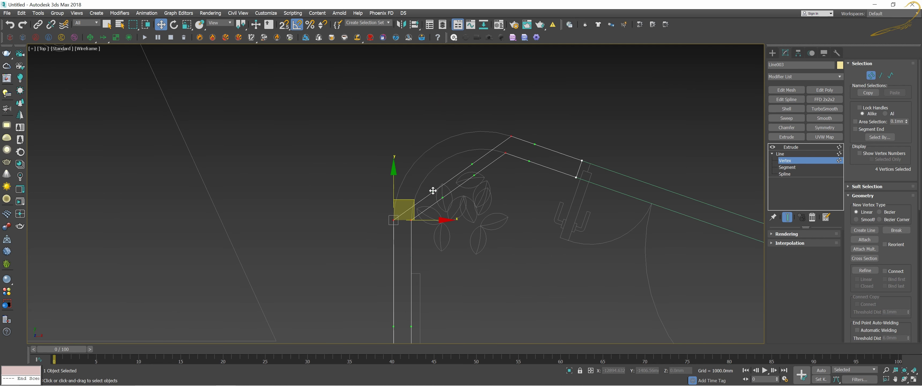
pyautogui.moveTo(433, 191)
pyautogui.mouseDown()
pyautogui.moveTo(430, 114)
pyautogui.moveTo(440, 115)
pyautogui.mouseUp()
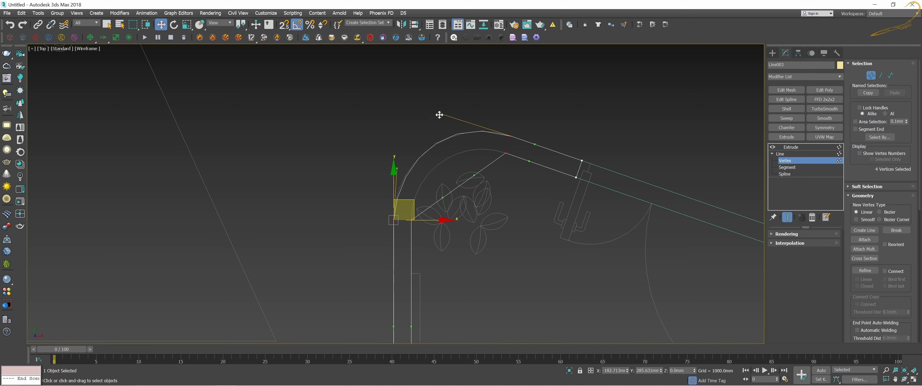
pyautogui.click(396, 167)
pyautogui.moveTo(443, 197); pyautogui.dragTo(411, 175)
pyautogui.moveTo(474, 176); pyautogui.dragTo(453, 136)
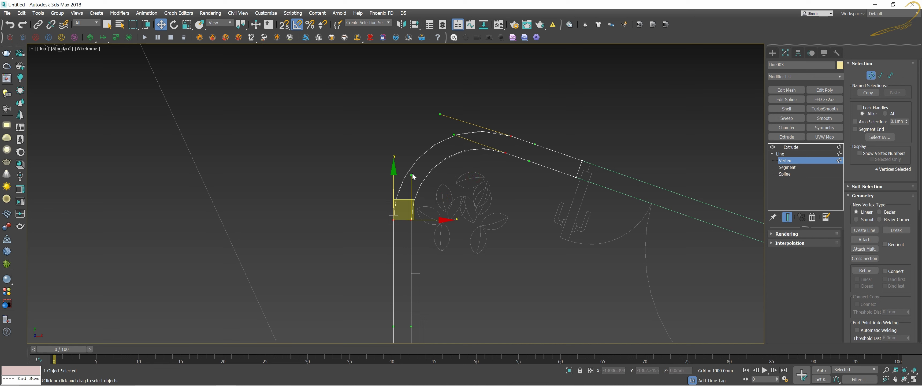
pyautogui.moveTo(411, 175); pyautogui.dragTo(410, 176)
# Set Line003's Interpolation Steps to 12.
pyautogui.click(801, 244)
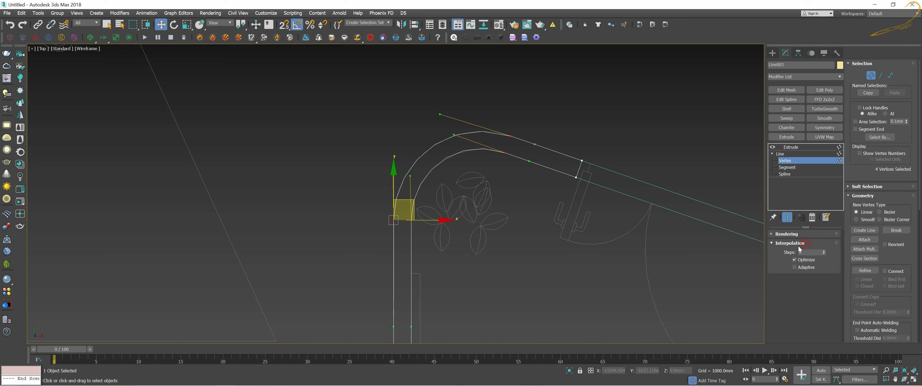
pyautogui.click(805, 252)
pyautogui.write('12')
pyautogui.press('Return')
# Round the right corner's outer and inner edges into arcs, then leave Vertex mode.
pyautogui.scroll(2, 548, 174)
pyautogui.scroll(2, 572, 191)
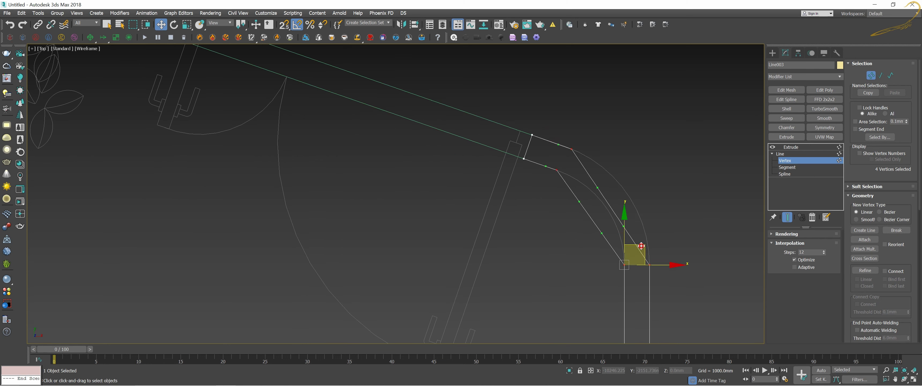
pyautogui.scroll(1, 638, 227)
pyautogui.scroll(1, 638, 228)
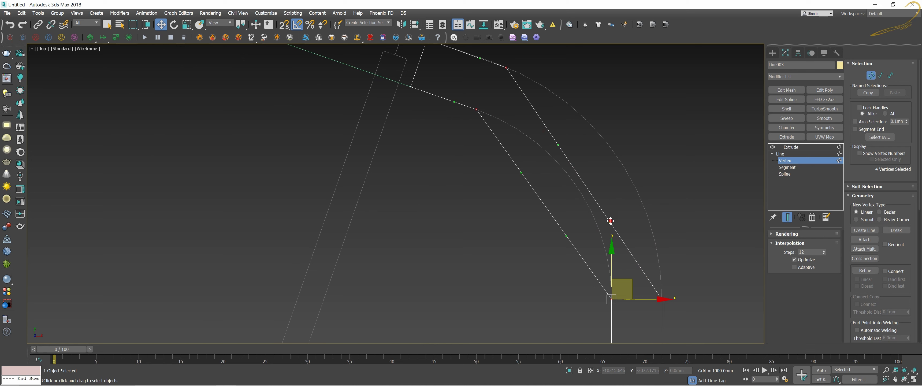
pyautogui.moveTo(610, 221); pyautogui.dragTo(661, 202)
pyautogui.moveTo(557, 145); pyautogui.dragTo(602, 108)
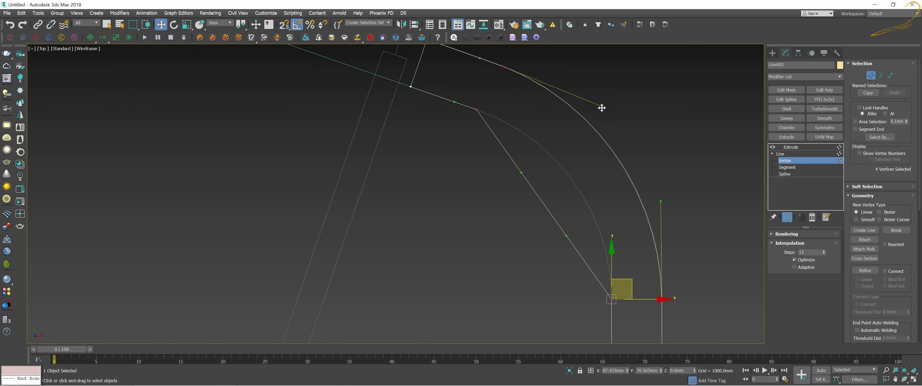
pyautogui.moveTo(521, 172); pyautogui.dragTo(561, 142)
pyautogui.moveTo(566, 236); pyautogui.dragTo(612, 216)
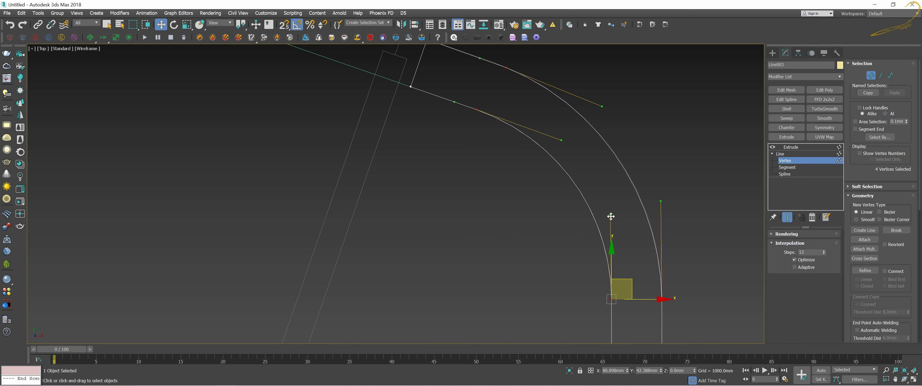
pyautogui.scroll(-10, 557, 142)
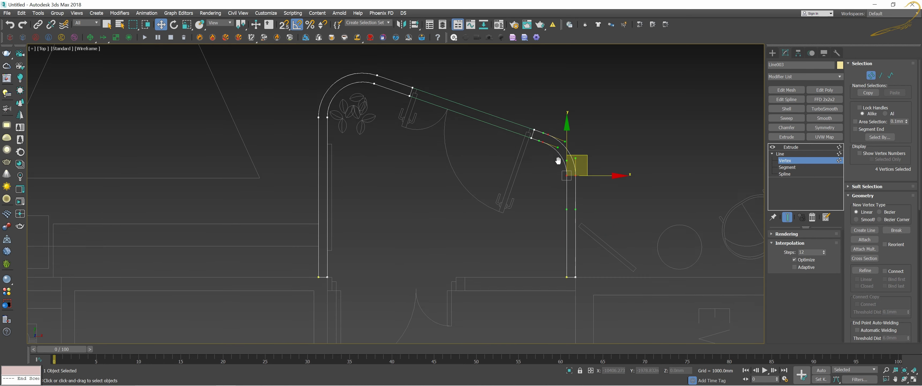
pyautogui.moveTo(556, 155); pyautogui.dragTo(528, 130)
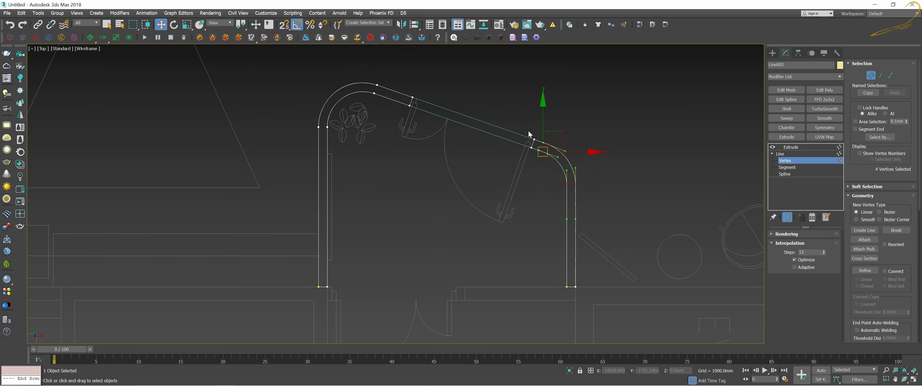
pyautogui.click(817, 161)
# Zoom the plan view and select the W_TOP header outline.
pyautogui.scroll(-5, 558, 161)
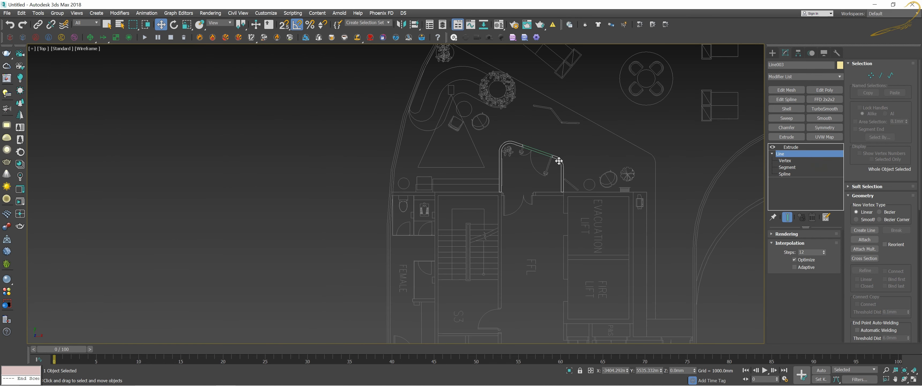
pyautogui.scroll(-2, 537, 196)
pyautogui.scroll(2, 533, 196)
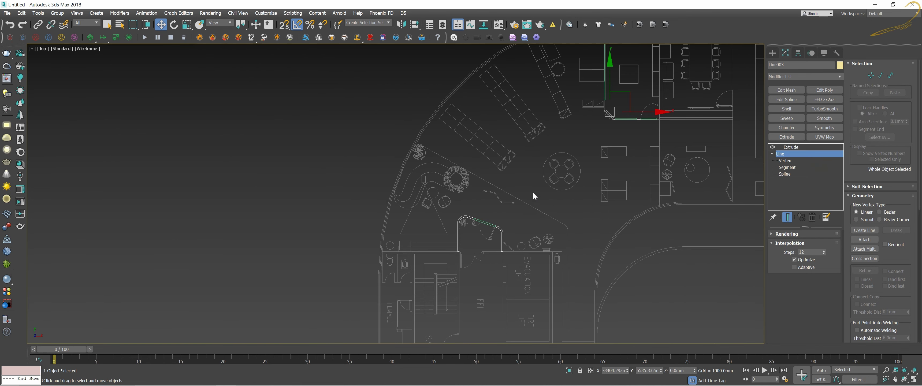
pyautogui.scroll(3, 599, 126)
pyautogui.scroll(2, 583, 171)
pyautogui.scroll(2, 579, 174)
pyautogui.scroll(-4, 573, 183)
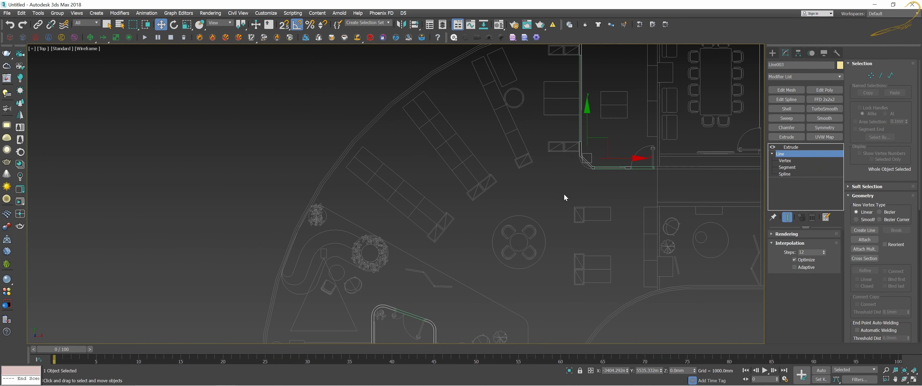
pyautogui.scroll(2, 558, 190)
pyautogui.click(449, 272)
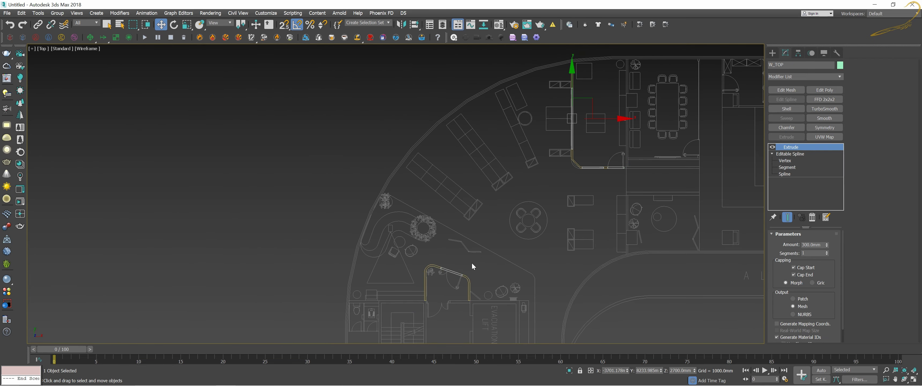
pyautogui.scroll(2, 472, 261)
pyautogui.scroll(3, 494, 245)
# Switch to a Perspective view, orbit around the rounded walls, and select the green header beam.
pyautogui.press('p')
pyautogui.moveTo(556, 197)
pyautogui.keyDown('alt'); pyautogui.mouseDown(button='middle')
pyautogui.moveTo(530, 204)
pyautogui.moveTo(542, 220)
pyautogui.moveTo(489, 228)
pyautogui.moveTo(526, 215)
pyautogui.moveTo(496, 182)
pyautogui.mouseUp(button='middle'); pyautogui.keyUp('alt')
pyautogui.click(497, 182)
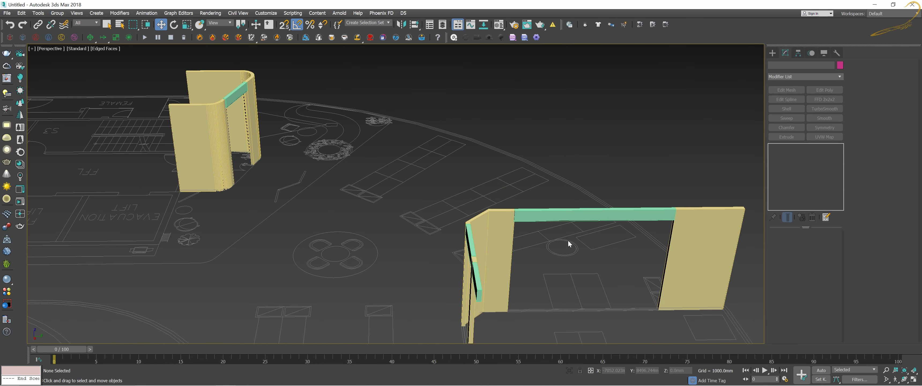
pyautogui.moveTo(568, 240)
pyautogui.mouseDown(button='middle')
pyautogui.moveTo(570, 209)
pyautogui.moveTo(612, 189)
pyautogui.mouseUp(button='middle')
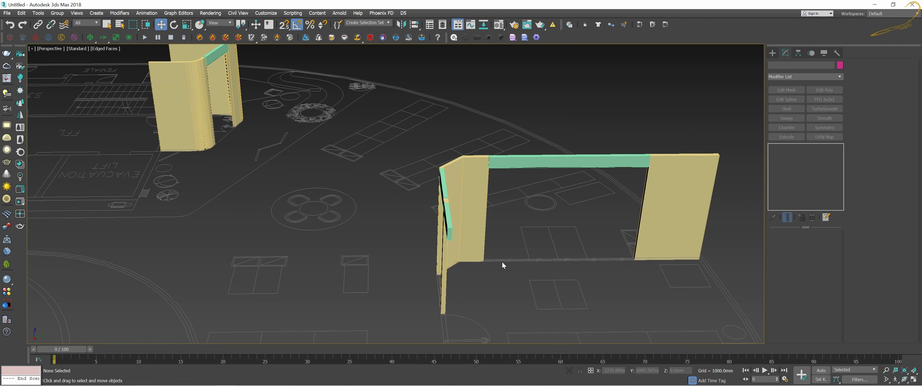
pyautogui.moveTo(536, 242)
pyautogui.keyDown('alt'); pyautogui.mouseDown(button='middle')
pyautogui.moveTo(563, 244)
pyautogui.moveTo(542, 226)
pyautogui.moveTo(595, 250)
pyautogui.moveTo(541, 235)
pyautogui.moveTo(560, 219)
pyautogui.moveTo(565, 226)
pyautogui.moveTo(511, 197)
pyautogui.mouseUp(button='middle'); pyautogui.keyUp('alt')
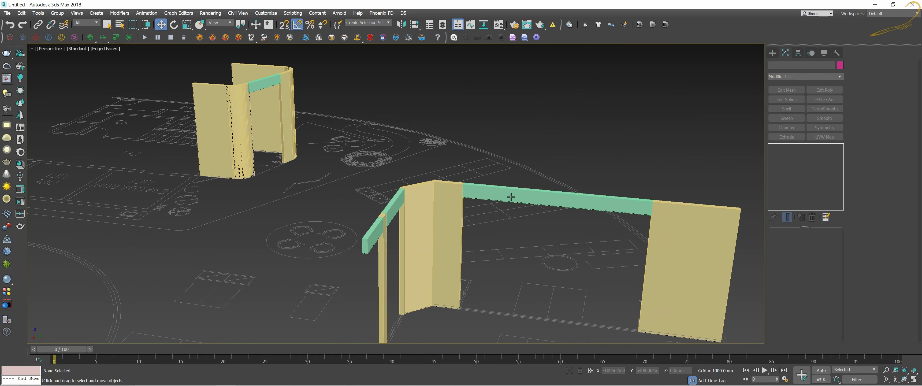
pyautogui.click(510, 204)
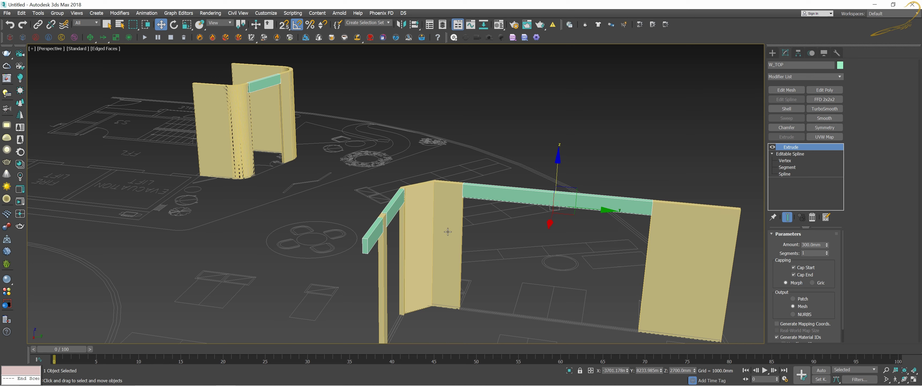
# Hide the selected green lintel beams so only the extruded walls remain.
pyautogui.scroll(5, 395, 209)
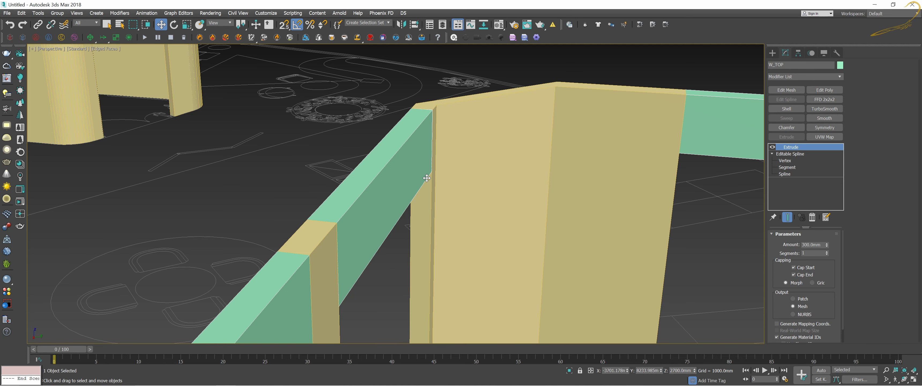
pyautogui.scroll(-2, 426, 178)
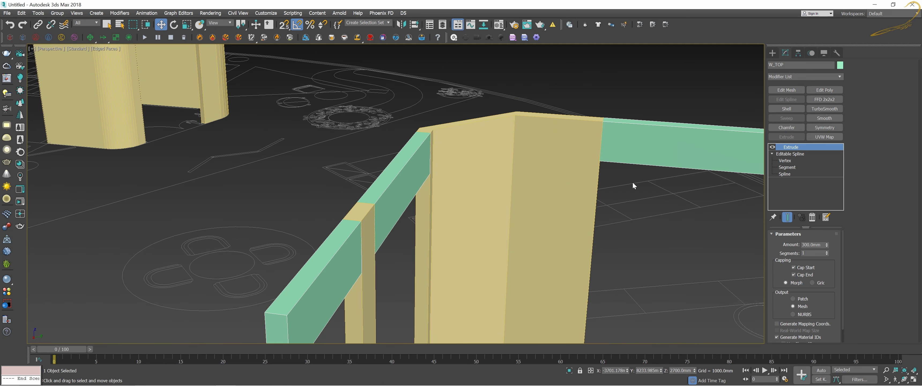
pyautogui.rightClick(627, 170)
pyautogui.click(640, 143)
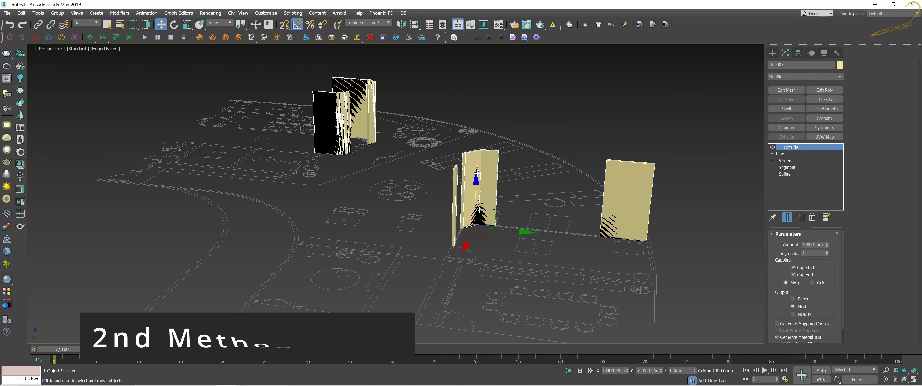
# Collapse the Line entry and add an Edit Poly modifier above Extrude on Line003.
pyautogui.scroll(2, 440, 130)
pyautogui.keyDown('alt'); pyautogui.moveTo(547, 211); pyautogui.dragTo(496, 199, button='middle'); pyautogui.keyUp('alt')
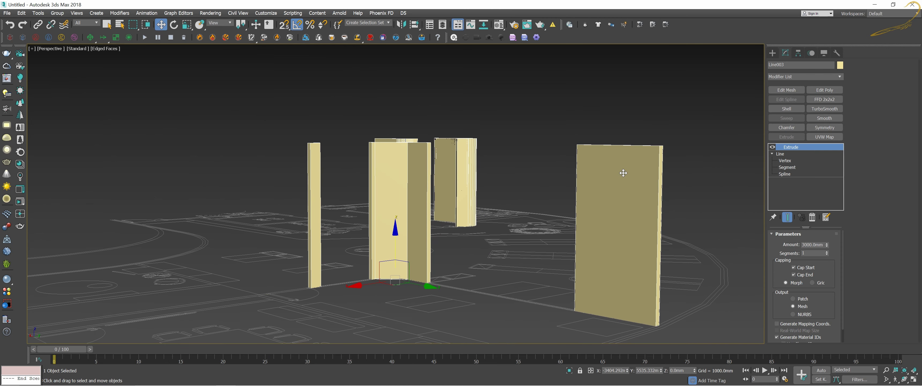
pyautogui.moveTo(623, 172); pyautogui.dragTo(561, 181, button='middle')
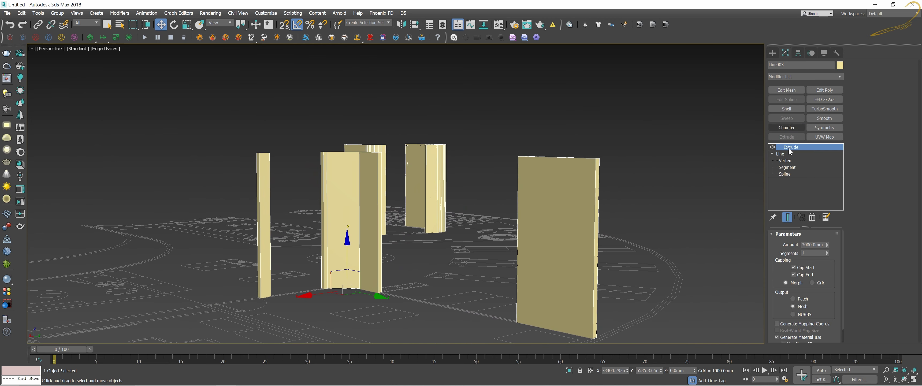
pyautogui.click(772, 154)
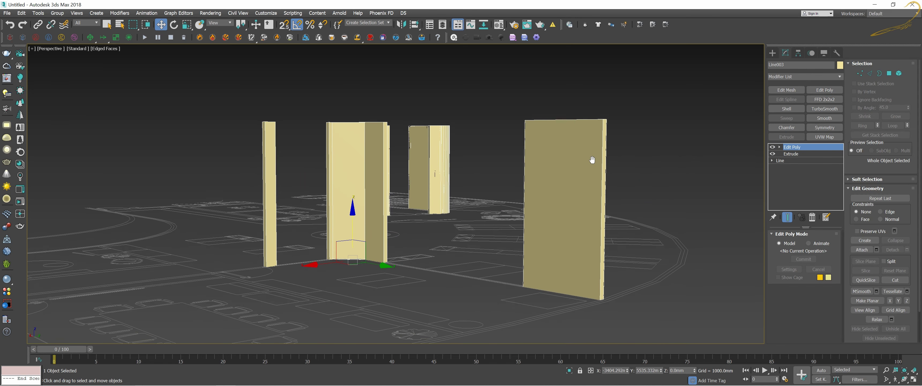
pyautogui.keyDown('alt'); pyautogui.moveTo(724, 133); pyautogui.dragTo(747, 166, button='middle'); pyautogui.keyUp('alt')
# Orbit around the walls to reveal the hidden wall and view other angles.
pyautogui.keyDown('alt'); pyautogui.moveTo(680, 193); pyautogui.dragTo(674, 190, button='middle'); pyautogui.keyUp('alt')
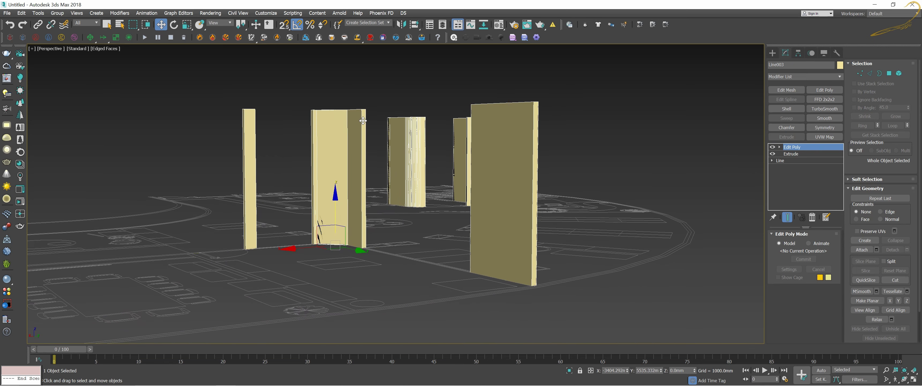
pyautogui.scroll(2, 363, 121)
pyautogui.scroll(-3, 578, 141)
pyautogui.scroll(-2, 577, 141)
pyautogui.scroll(1, 558, 144)
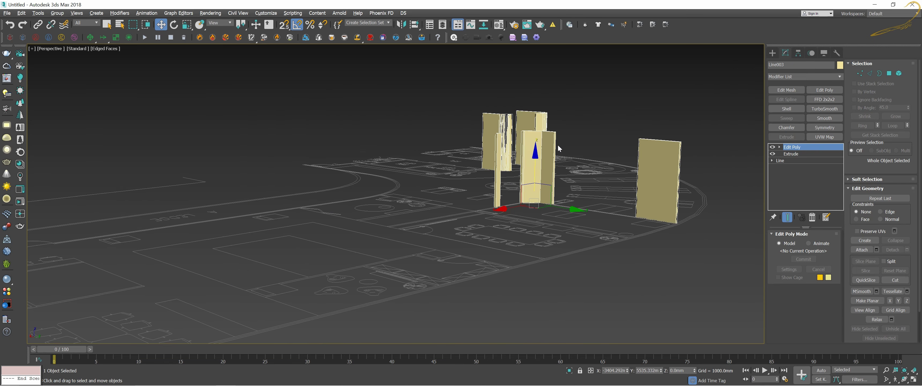
pyautogui.scroll(2, 559, 148)
pyautogui.moveTo(677, 153)
pyautogui.keyDown('alt'); pyautogui.mouseDown(button='middle')
pyautogui.moveTo(542, 154)
pyautogui.moveTo(497, 167)
pyautogui.moveTo(572, 168)
pyautogui.mouseUp(button='middle'); pyautogui.keyUp('alt')
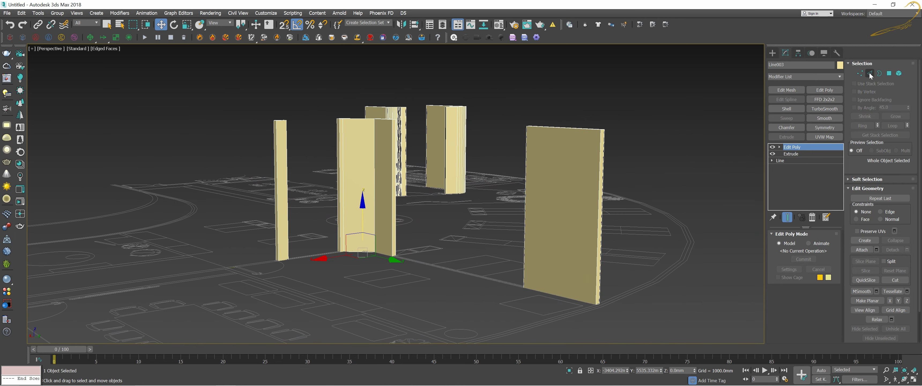
pyautogui.keyDown('alt'); pyautogui.moveTo(446, 152); pyautogui.dragTo(554, 162, button='middle'); pyautogui.keyUp('alt')
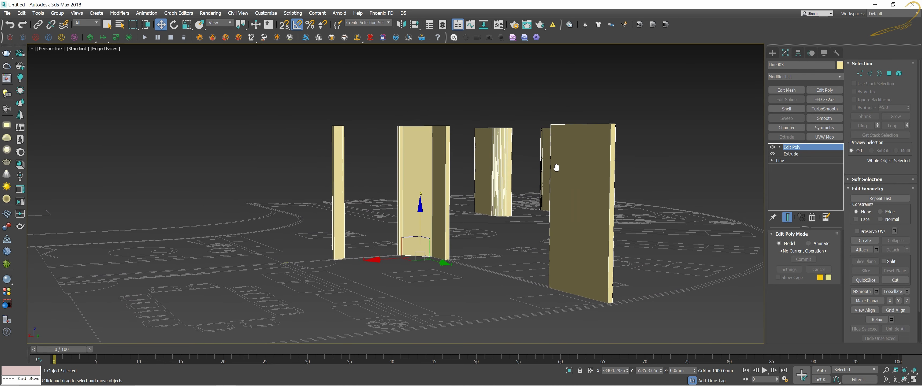
# Crossing-select the 80 vertical wall edges at Edge level, verifying them in Front view.
pyautogui.click(870, 74)
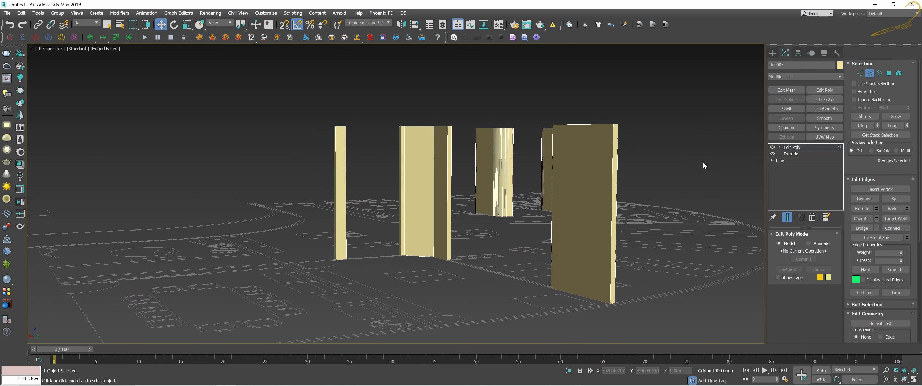
pyautogui.moveTo(662, 172); pyautogui.dragTo(300, 171)
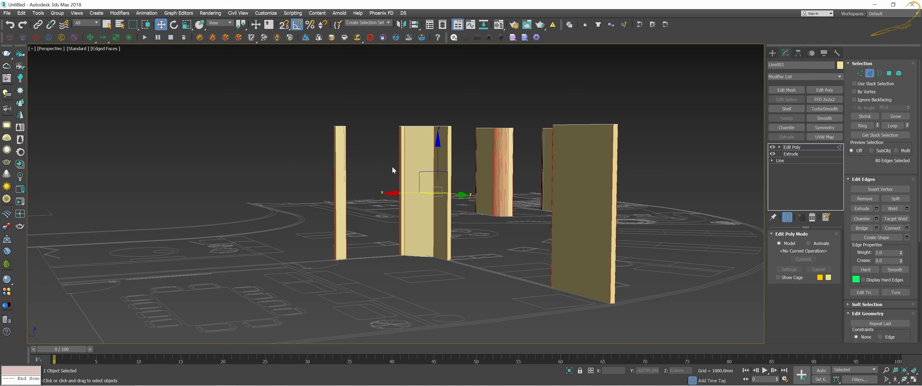
pyautogui.press('f')
pyautogui.moveTo(324, 176); pyautogui.dragTo(539, 164, button='middle')
pyautogui.scroll(3, 539, 164)
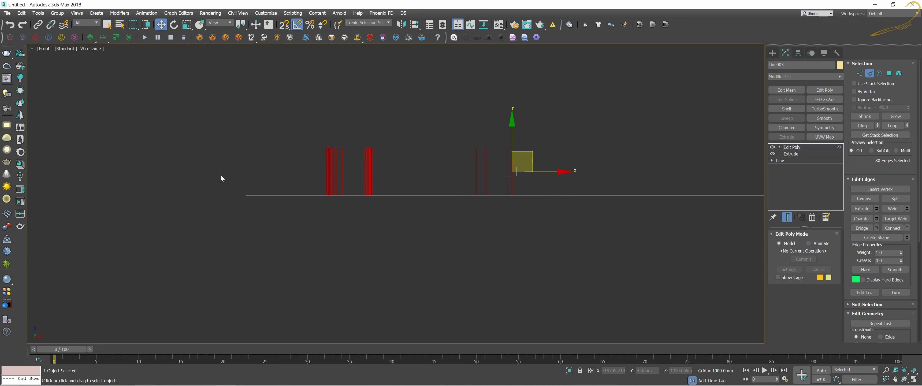
pyautogui.moveTo(572, 175); pyautogui.dragTo(537, 184, button='middle')
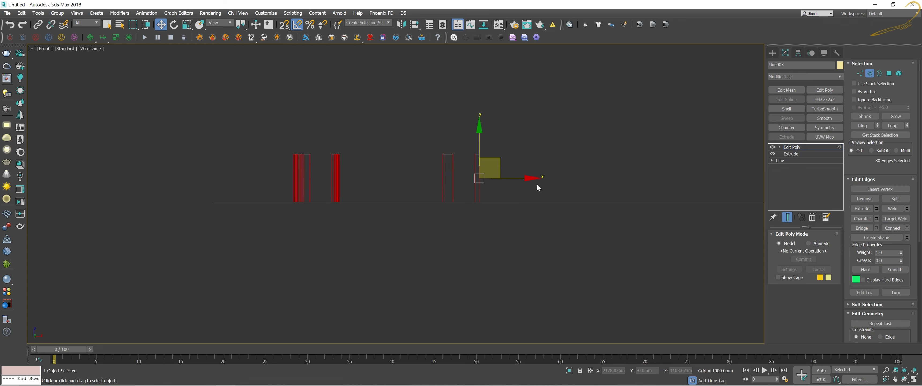
pyautogui.press('p')
pyautogui.scroll(-5, 533, 185)
pyautogui.keyDown('alt'); pyautogui.moveTo(457, 181); pyautogui.dragTo(385, 173, button='middle'); pyautogui.keyUp('alt')
pyautogui.scroll(4, 385, 173)
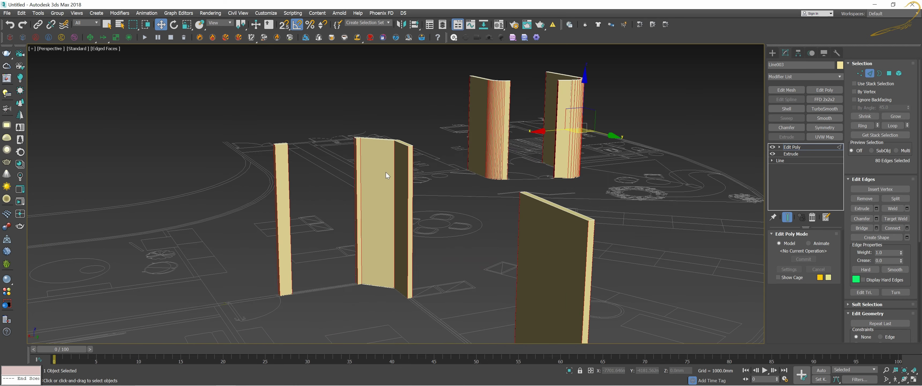
# Connect the selected vertical edges with 1 segment, adding a mid-height edge loop.
pyautogui.rightClick(462, 183)
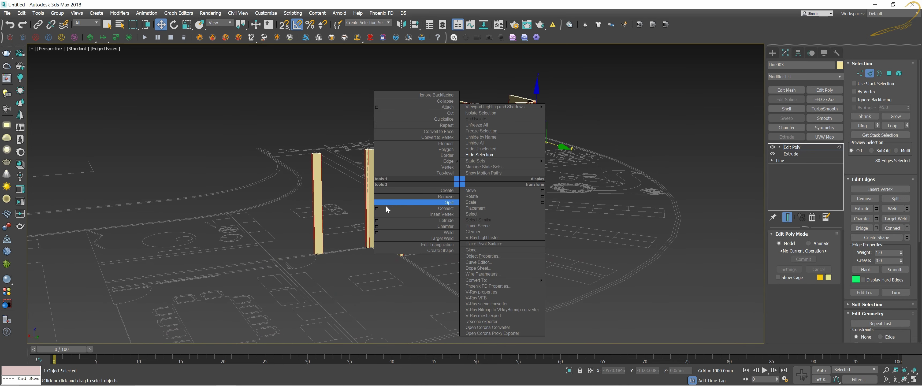
pyautogui.click(377, 208)
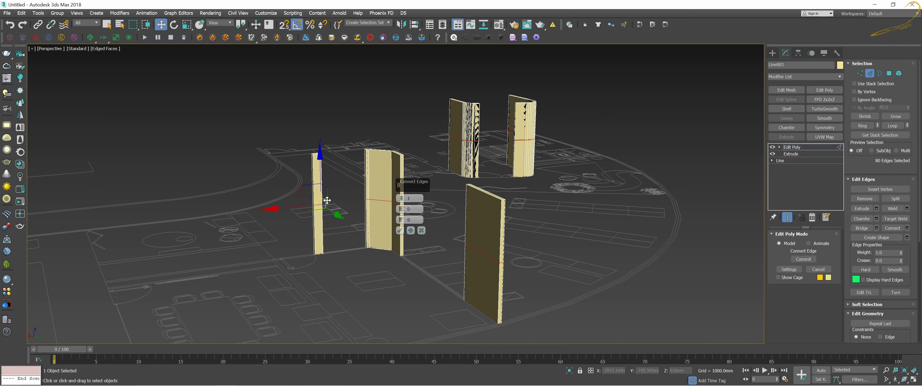
pyautogui.scroll(4, 327, 200)
pyautogui.scroll(-5, 338, 211)
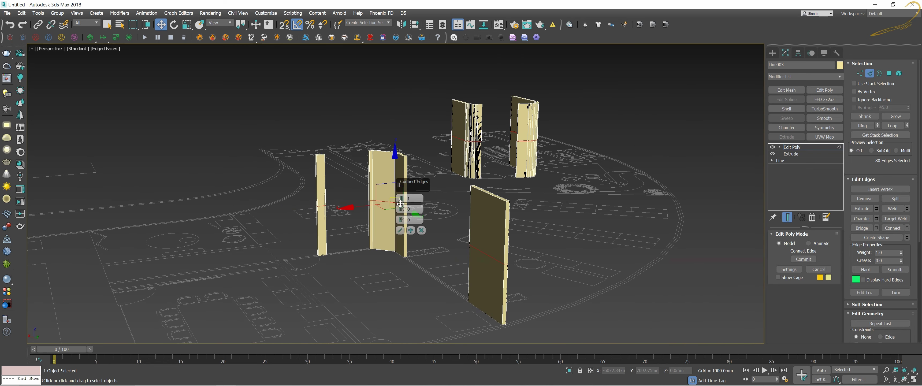
pyautogui.click(400, 232)
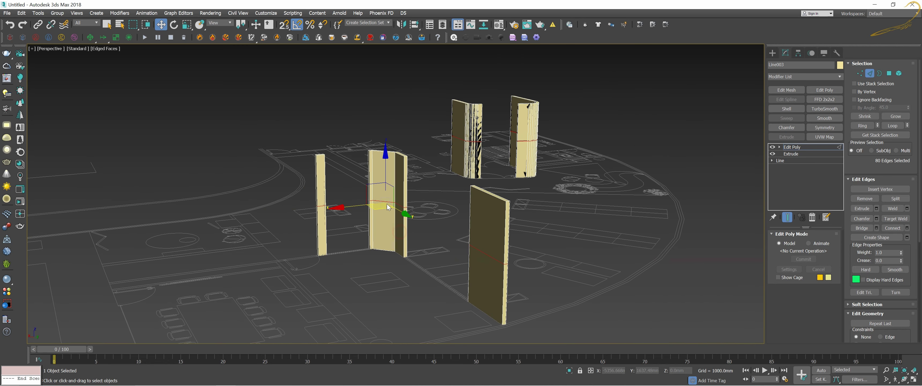
pyautogui.rightClick(398, 142)
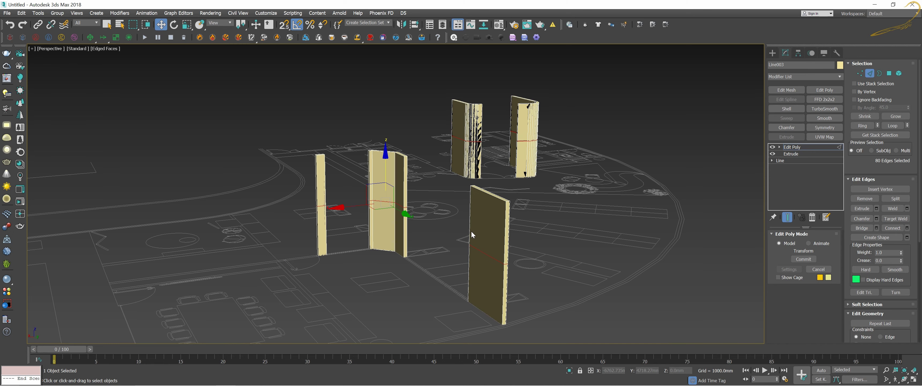
# Try raising the new edge loops up the walls, then undo back to mid-height.
pyautogui.moveTo(469, 236)
pyautogui.mouseDown(button='middle')
pyautogui.moveTo(482, 228)
pyautogui.moveTo(328, 180)
pyautogui.mouseUp(button='middle')
pyautogui.scroll(4, 488, 228)
pyautogui.scroll(-2, 474, 212)
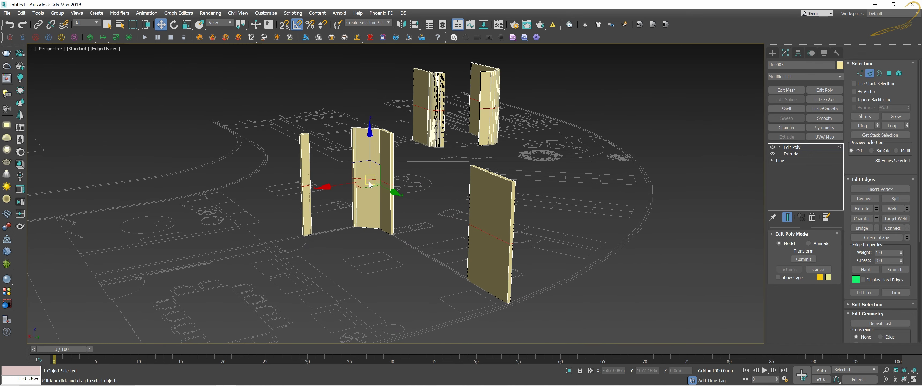
pyautogui.scroll(3, 370, 185)
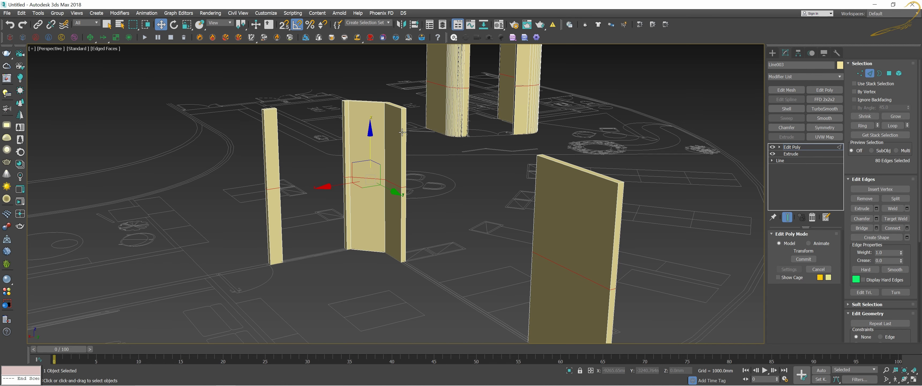
pyautogui.moveTo(402, 129); pyautogui.dragTo(404, 142, button='middle')
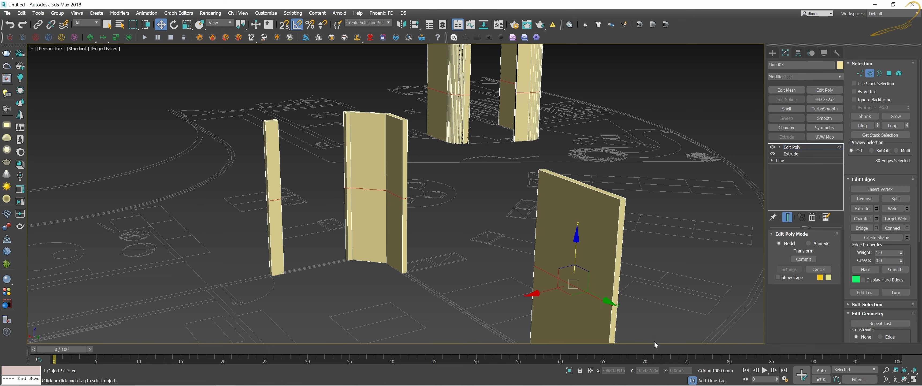
pyautogui.moveTo(575, 251); pyautogui.dragTo(569, 215)
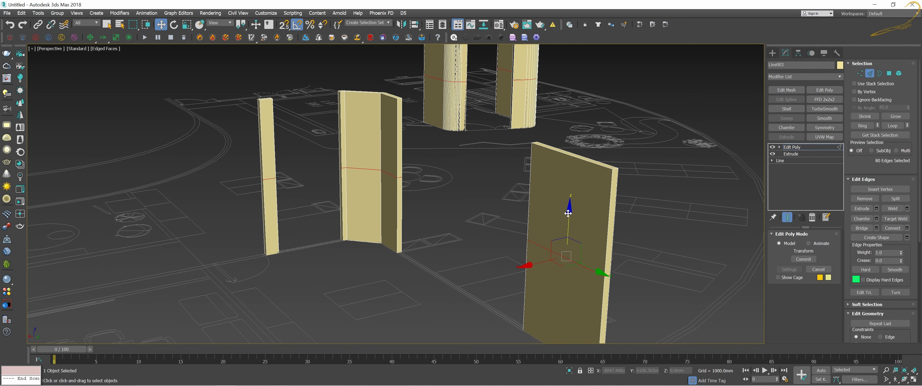
pyautogui.hotkey('ctrl', 'z')
# Select the middle row of wall vertices in Front view at Vertex level.
pyautogui.click(860, 73)
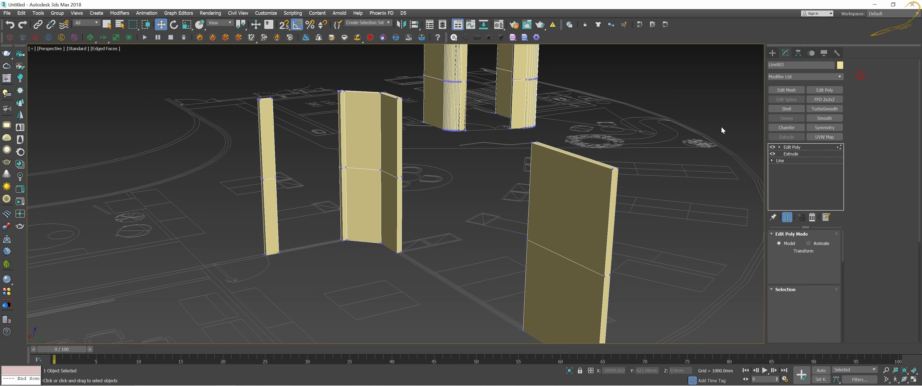
pyautogui.moveTo(613, 271); pyautogui.dragTo(597, 285)
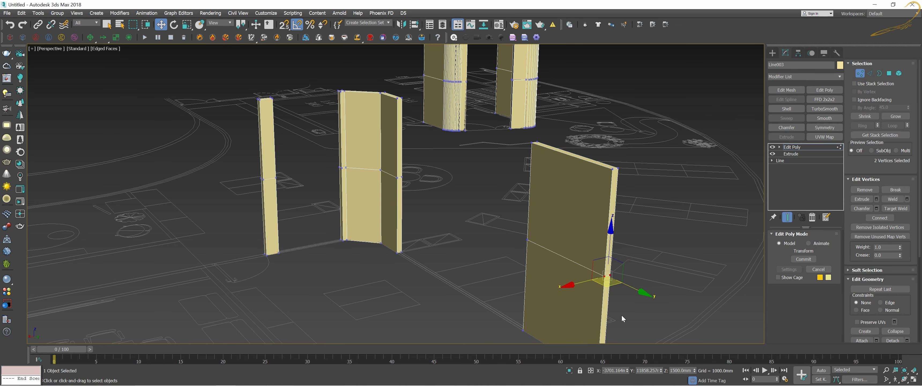
pyautogui.press('f')
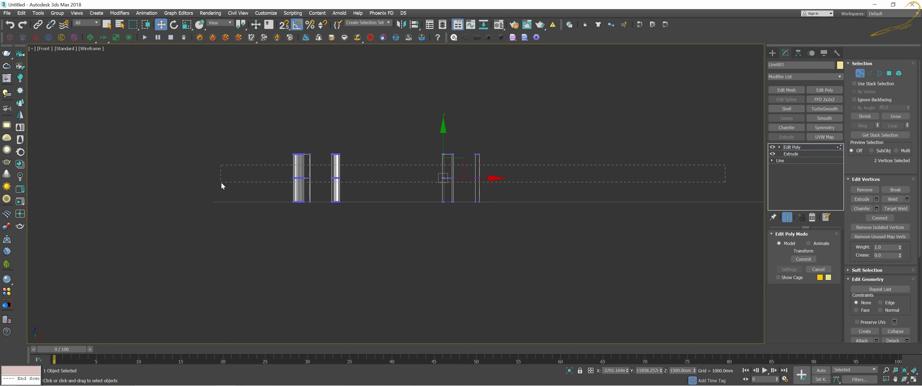
pyautogui.moveTo(274, 180); pyautogui.dragTo(197, 184)
pyautogui.scroll(3, 300, 176)
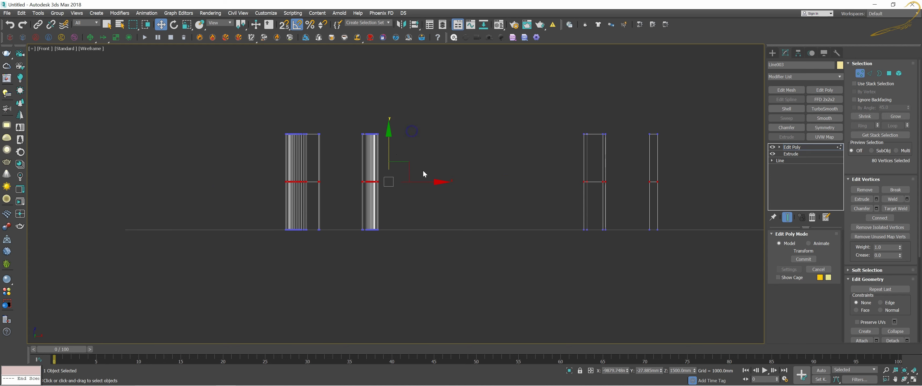
pyautogui.moveTo(505, 194); pyautogui.dragTo(443, 188, button='middle')
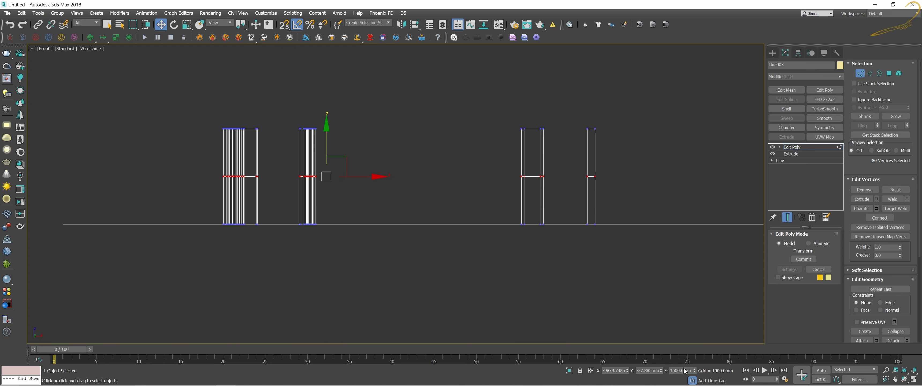
# Move the selected middle vertices to a Z height of 2700 mm.
pyautogui.click(675, 370)
pyautogui.moveTo(631, 269); pyautogui.dragTo(617, 257, button='middle')
pyautogui.click(679, 370)
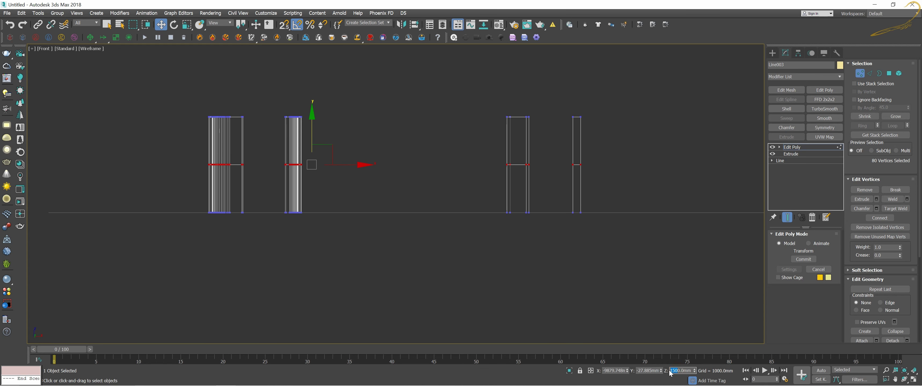
pyautogui.moveTo(675, 374); pyautogui.dragTo(664, 374)
pyautogui.write('2700')
pyautogui.press('Return')
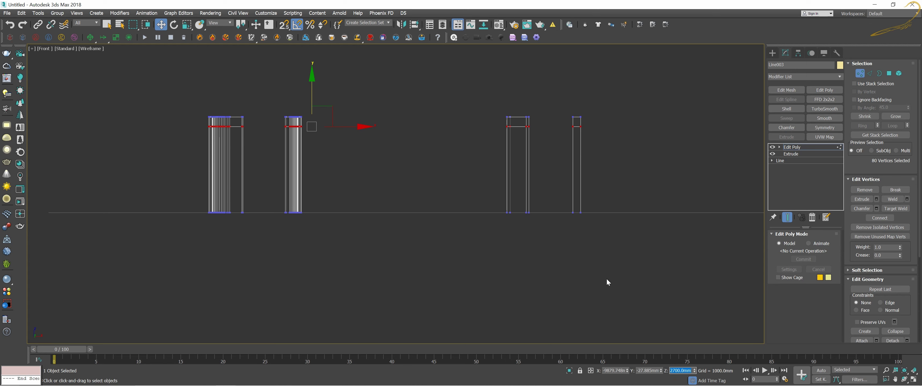
# Return to Perspective with edged shading and switch to Polygon level.
pyautogui.press('p')
pyautogui.press('F3')
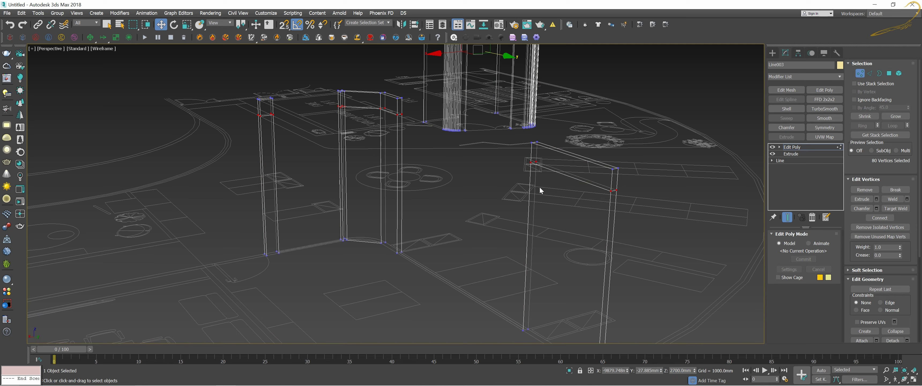
pyautogui.keyDown('alt'); pyautogui.moveTo(554, 167); pyautogui.dragTo(553, 168, button='middle'); pyautogui.keyUp('alt')
pyautogui.press('F3')
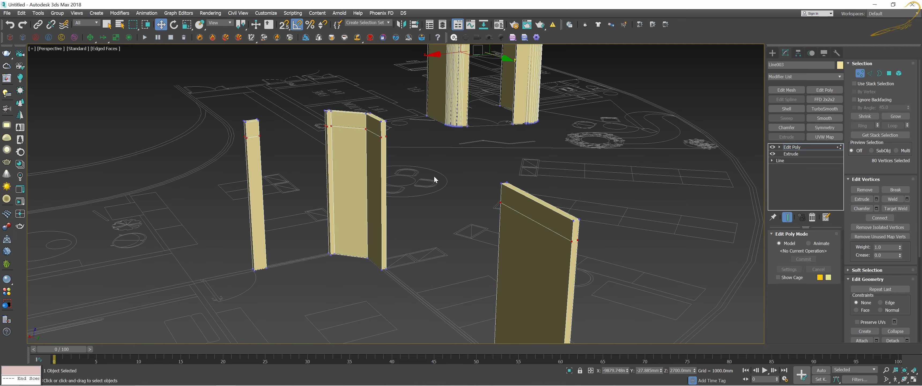
pyautogui.moveTo(434, 175)
pyautogui.mouseDown(button='middle')
pyautogui.moveTo(354, 132)
pyautogui.moveTo(406, 139)
pyautogui.mouseUp(button='middle')
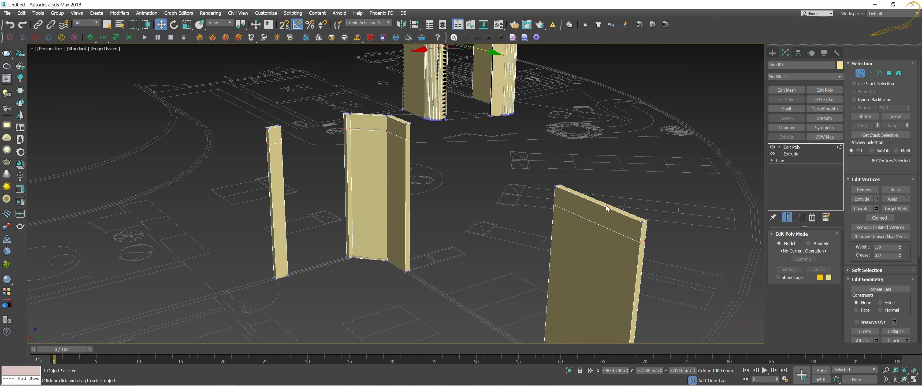
pyautogui.click(887, 73)
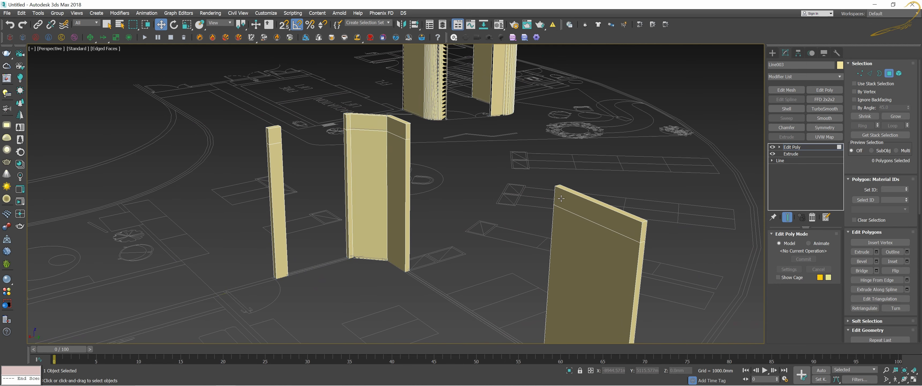
# Select the two facing upper wall-end polygons on either side of a doorway.
pyautogui.scroll(3, 394, 143)
pyautogui.scroll(3, 394, 137)
pyautogui.scroll(3, 394, 129)
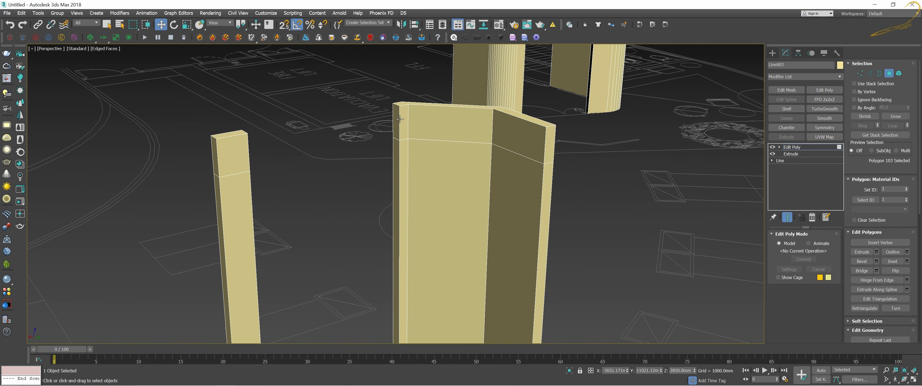
pyautogui.click(396, 121)
pyautogui.keyDown('alt'); pyautogui.moveTo(396, 121); pyautogui.dragTo(456, 130, button='middle'); pyautogui.keyUp('alt')
pyautogui.keyDown('alt'); pyautogui.moveTo(479, 120); pyautogui.dragTo(494, 115, button='middle'); pyautogui.keyUp('alt')
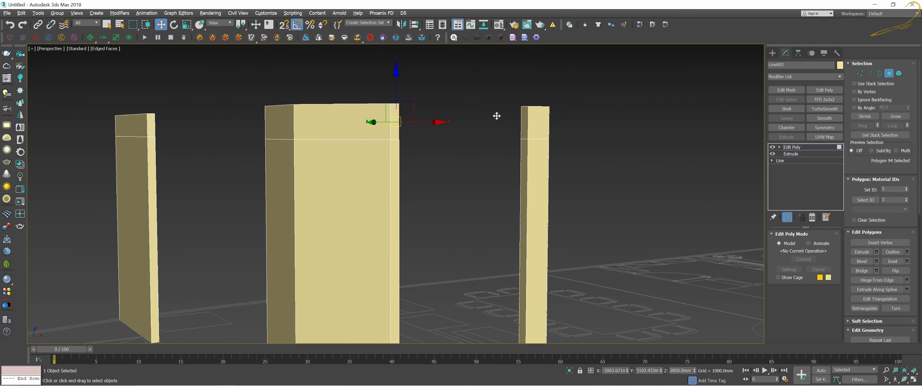
pyautogui.click(503, 120)
# Orbit around the doorway to check the two selected end faces.
pyautogui.keyDown('alt'); pyautogui.moveTo(522, 140); pyautogui.dragTo(472, 136, button='middle'); pyautogui.keyUp('alt')
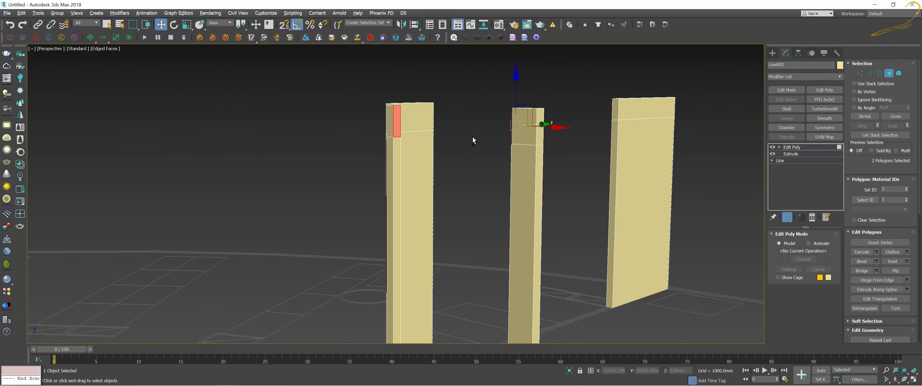
pyautogui.moveTo(408, 119)
pyautogui.keyDown('alt'); pyautogui.mouseDown(button='middle')
pyautogui.moveTo(484, 108)
pyautogui.moveTo(453, 126)
pyautogui.moveTo(453, 160)
pyautogui.moveTo(498, 169)
pyautogui.moveTo(422, 138)
pyautogui.mouseUp(button='middle'); pyautogui.keyUp('alt')
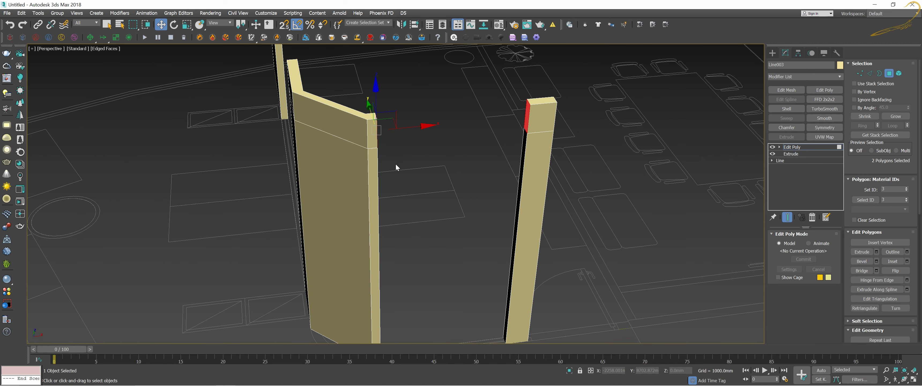
pyautogui.moveTo(401, 177)
pyautogui.keyDown('alt'); pyautogui.mouseDown(button='middle')
pyautogui.moveTo(449, 195)
pyautogui.moveTo(474, 138)
pyautogui.moveTo(505, 156)
pyautogui.moveTo(503, 181)
pyautogui.moveTo(482, 169)
pyautogui.moveTo(449, 107)
pyautogui.mouseUp(button='middle'); pyautogui.keyUp('alt')
pyautogui.moveTo(500, 128)
pyautogui.keyDown('alt'); pyautogui.mouseDown(button='middle')
pyautogui.moveTo(537, 127)
pyautogui.moveTo(555, 165)
pyautogui.moveTo(578, 172)
pyautogui.mouseUp(button='middle'); pyautogui.keyUp('alt')
pyautogui.scroll(5, 537, 128)
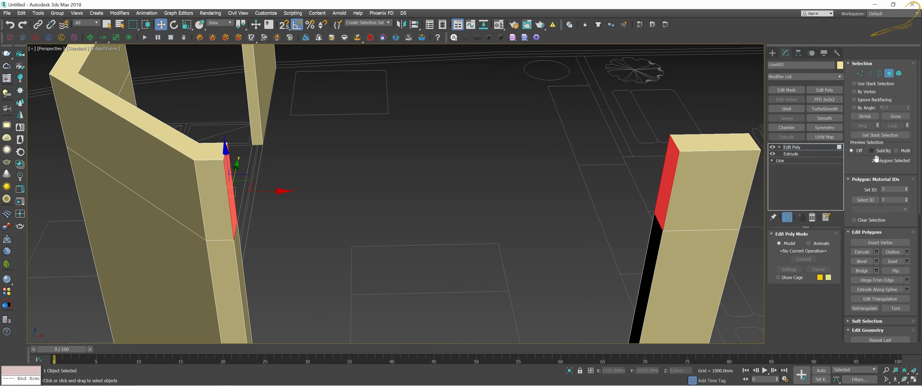
pyautogui.scroll(-2, 859, 193)
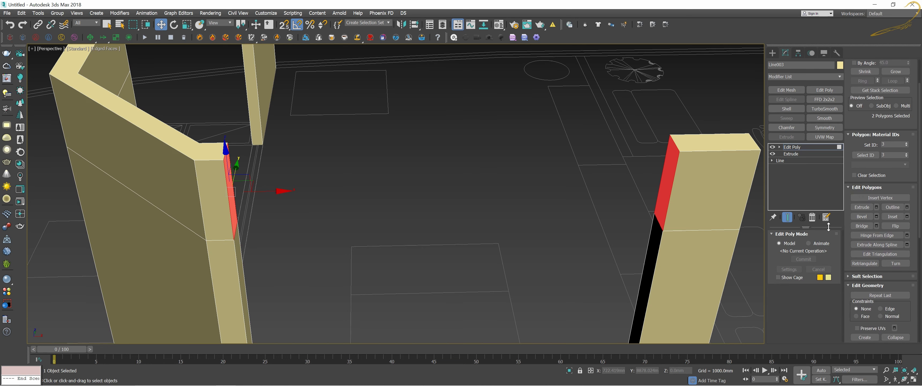
# Bridge the two selected end faces into the first lintel and inspect it.
pyautogui.click(862, 226)
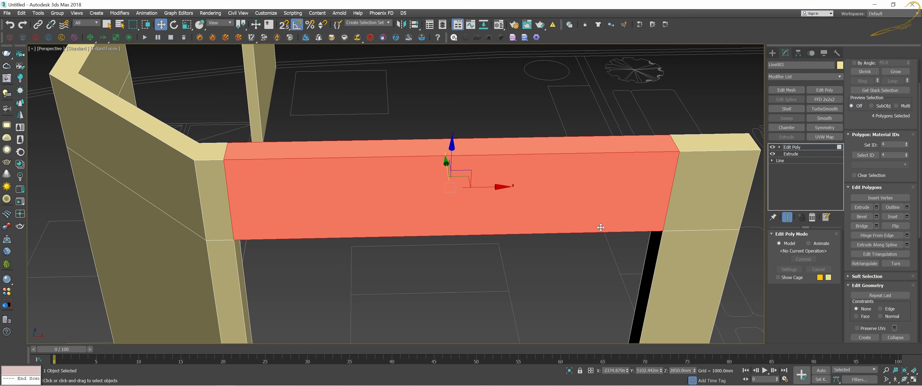
pyautogui.scroll(-2, 629, 204)
pyautogui.scroll(-2, 629, 204)
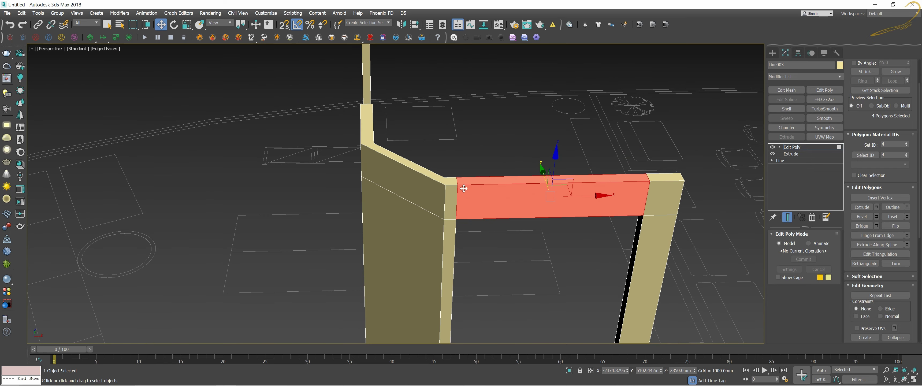
pyautogui.scroll(-1, 518, 200)
pyautogui.keyDown('alt'); pyautogui.moveTo(517, 199); pyautogui.dragTo(576, 173, button='middle'); pyautogui.keyUp('alt')
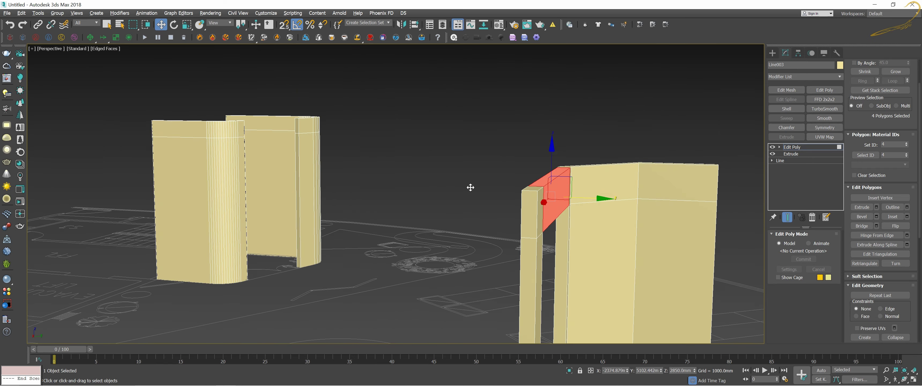
pyautogui.moveTo(553, 203)
pyautogui.keyDown('alt'); pyautogui.mouseDown(button='middle')
pyautogui.moveTo(451, 195)
pyautogui.moveTo(587, 213)
pyautogui.mouseUp(button='middle'); pyautogui.keyUp('alt')
# Select the facing end faces of a second doorway and bridge them into a lintel.
pyautogui.click(149, 115)
pyautogui.moveTo(165, 129)
pyautogui.keyDown('alt'); pyautogui.mouseDown(button='middle')
pyautogui.moveTo(262, 151)
pyautogui.moveTo(289, 102)
pyautogui.moveTo(394, 86)
pyautogui.moveTo(423, 121)
pyautogui.moveTo(437, 171)
pyautogui.moveTo(323, 122)
pyautogui.mouseUp(button='middle'); pyautogui.keyUp('alt')
pyautogui.keyDown('ctrl'); pyautogui.click(406, 73); pyautogui.keyUp('ctrl')
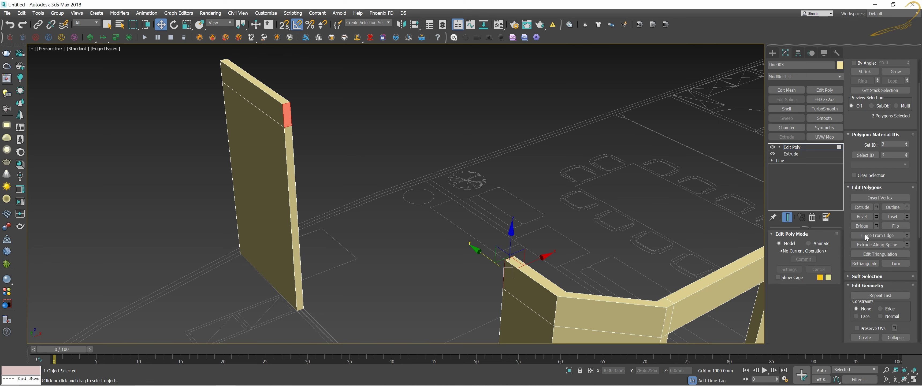
pyautogui.click(862, 225)
pyautogui.scroll(-5, 594, 229)
pyautogui.moveTo(573, 226)
pyautogui.keyDown('alt'); pyautogui.mouseDown(button='middle')
pyautogui.moveTo(529, 222)
pyautogui.moveTo(503, 167)
pyautogui.mouseUp(button='middle'); pyautogui.keyUp('alt')
pyautogui.scroll(-4, 530, 222)
pyautogui.scroll(4, 444, 240)
pyautogui.scroll(3, 391, 238)
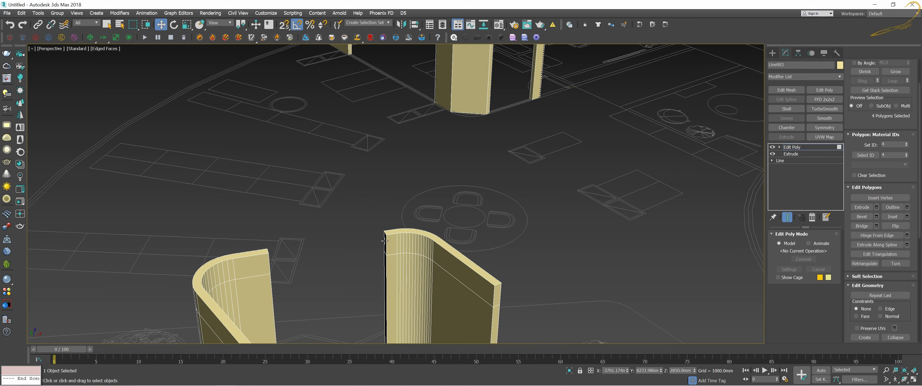
# Bridge the curved walls' facing end faces into a third lintel, then exit to object level.
pyautogui.click(385, 235)
pyautogui.moveTo(386, 235)
pyautogui.keyDown('alt'); pyautogui.mouseDown(button='middle')
pyautogui.moveTo(528, 219)
pyautogui.moveTo(436, 219)
pyautogui.moveTo(500, 227)
pyautogui.mouseUp(button='middle'); pyautogui.keyUp('alt')
pyautogui.keyDown('ctrl'); pyautogui.click(528, 219); pyautogui.keyUp('ctrl')
pyautogui.press('z')
pyautogui.click(862, 225)
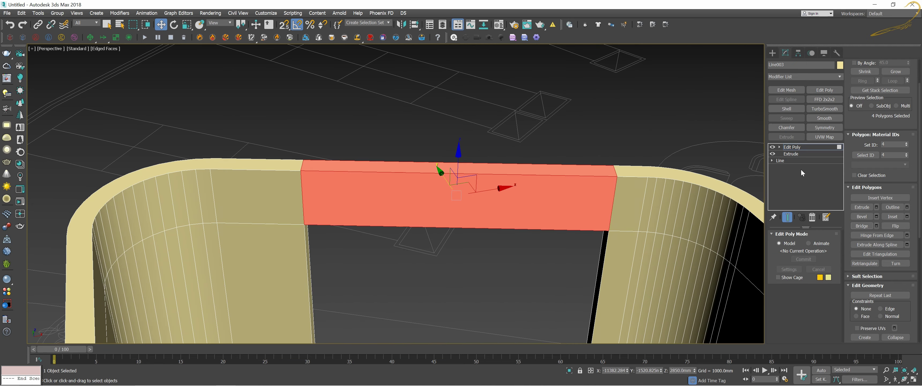
pyautogui.click(800, 149)
pyautogui.scroll(-10, 568, 151)
pyautogui.keyDown('alt'); pyautogui.moveTo(569, 150); pyautogui.dragTo(528, 206, button='middle'); pyautogui.keyUp('alt')
pyautogui.scroll(-5, 527, 205)
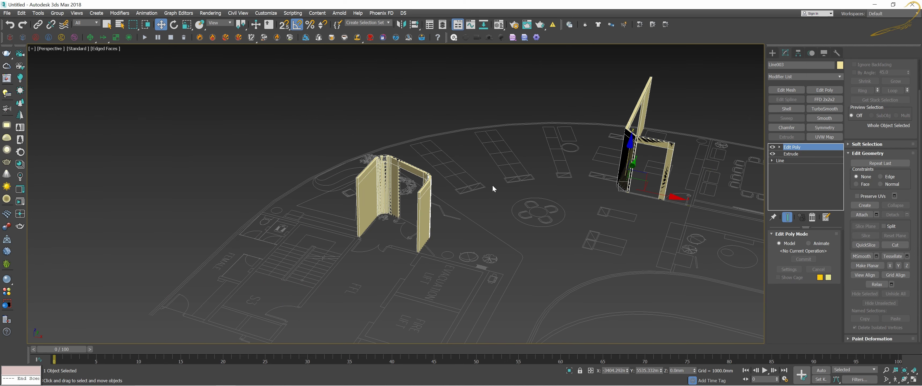
# Clear the selection, then select the Line003 door arch wall and orbit around it.
pyautogui.moveTo(652, 183)
pyautogui.keyDown('alt'); pyautogui.mouseDown(button='middle')
pyautogui.moveTo(608, 175)
pyautogui.moveTo(587, 195)
pyautogui.mouseUp(button='middle'); pyautogui.keyUp('alt')
pyautogui.scroll(5, 607, 176)
pyautogui.scroll(4, 586, 195)
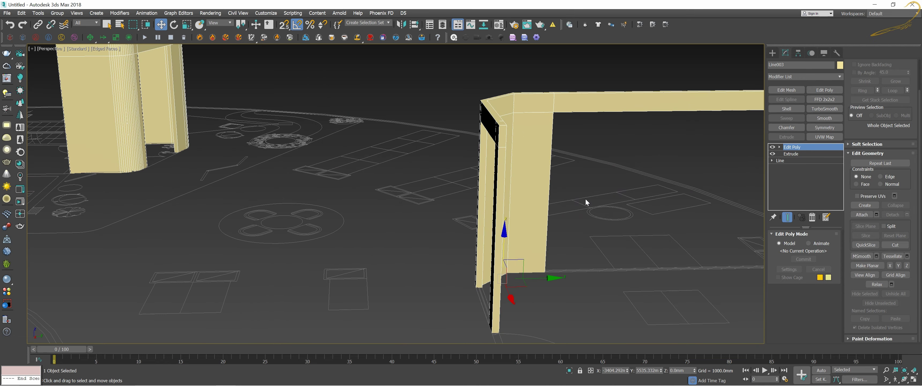
pyautogui.click(585, 183)
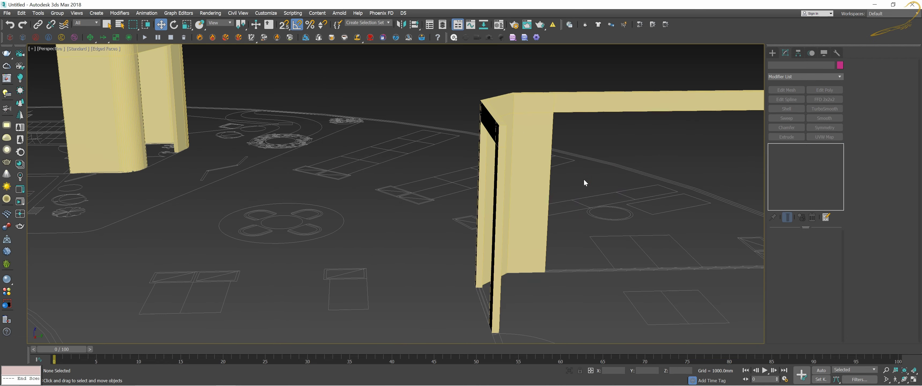
pyautogui.keyDown('alt'); pyautogui.moveTo(585, 179); pyautogui.dragTo(574, 171, button='middle'); pyautogui.keyUp('alt')
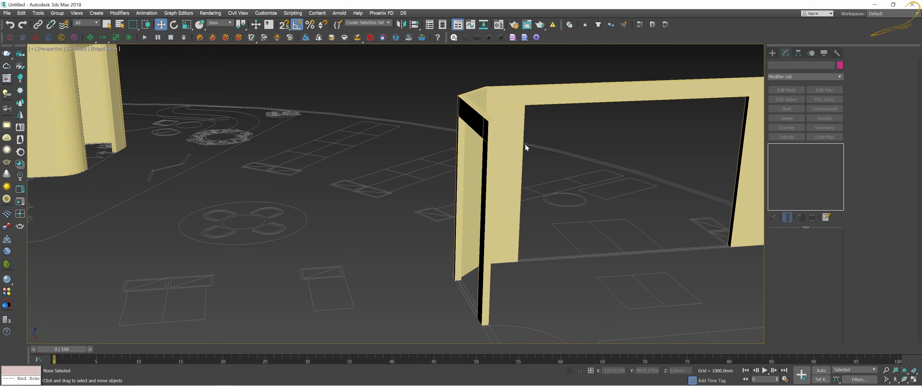
pyautogui.click(500, 132)
pyautogui.moveTo(506, 134)
pyautogui.keyDown('alt'); pyautogui.mouseDown(button='middle')
pyautogui.moveTo(533, 133)
pyautogui.moveTo(552, 160)
pyautogui.moveTo(537, 176)
pyautogui.mouseUp(button='middle'); pyautogui.keyUp('alt')
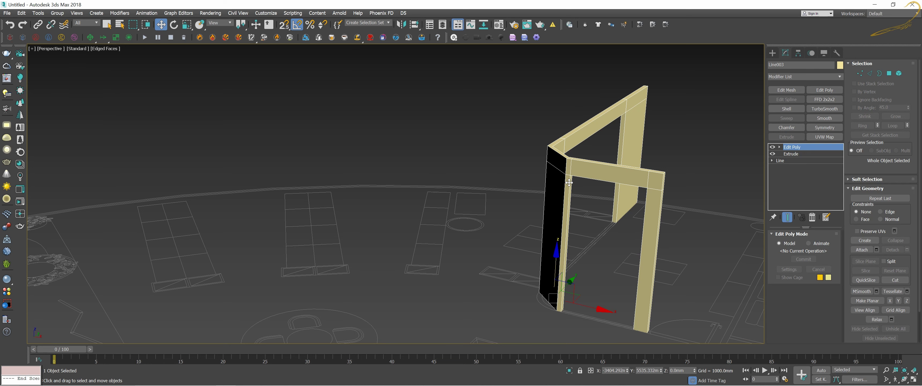
# At Vertex level in Front view, box-select the middle vertex row across both arches.
pyautogui.press('1')
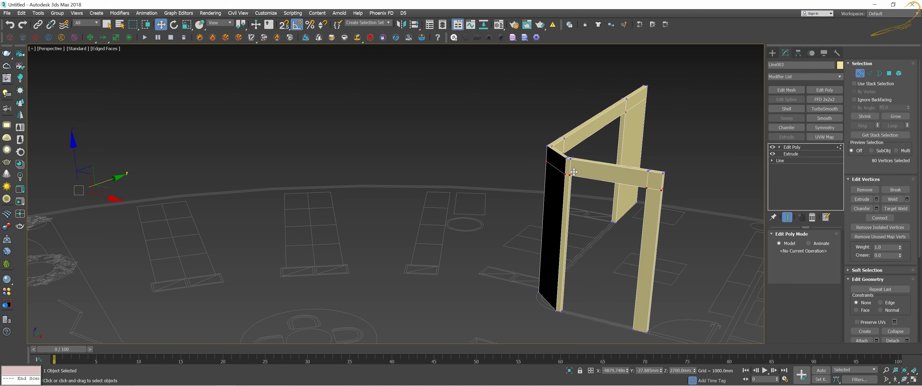
pyautogui.click(684, 123)
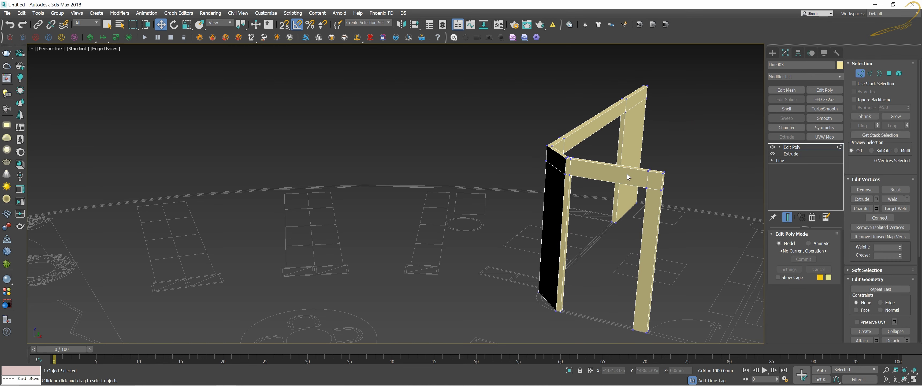
pyautogui.scroll(-3, 543, 184)
pyautogui.scroll(-2, 503, 192)
pyautogui.scroll(-2, 503, 191)
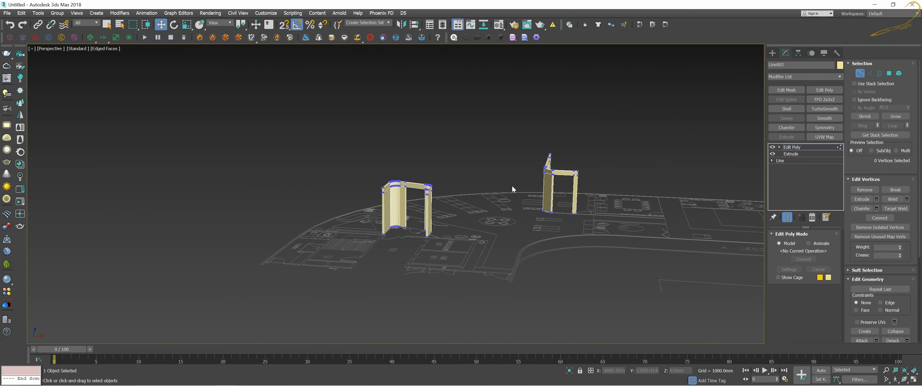
pyautogui.press('f')
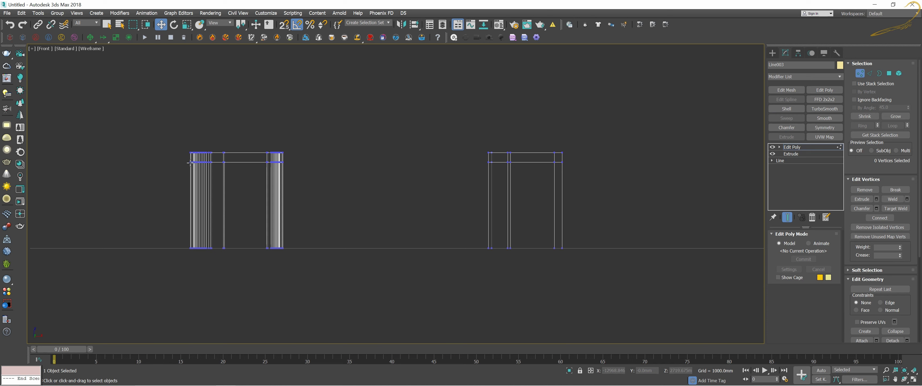
pyautogui.scroll(-3, 189, 162)
pyautogui.scroll(-2, 189, 162)
pyautogui.scroll(5, 227, 172)
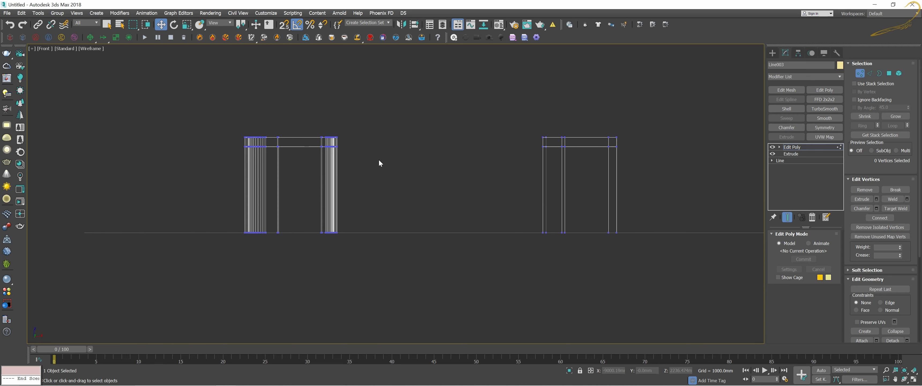
pyautogui.moveTo(215, 145); pyautogui.dragTo(692, 158)
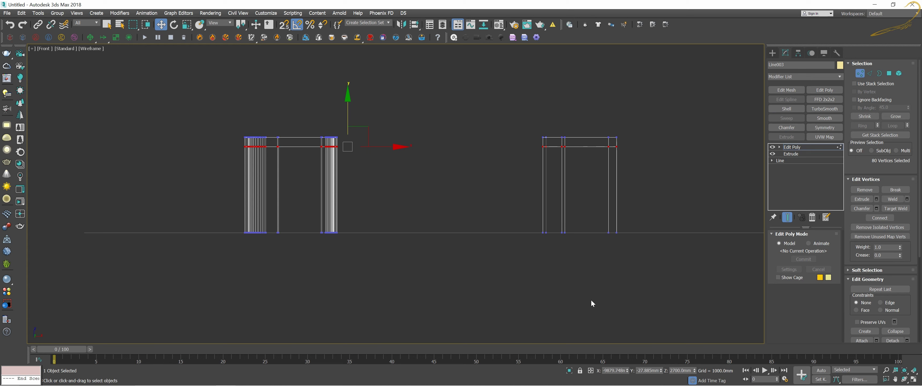
# Set the selected vertices' Z height to 2400 mm and recentre the arches.
pyautogui.moveTo(676, 370); pyautogui.dragTo(679, 371)
pyautogui.write('2400')
pyautogui.press('Return')
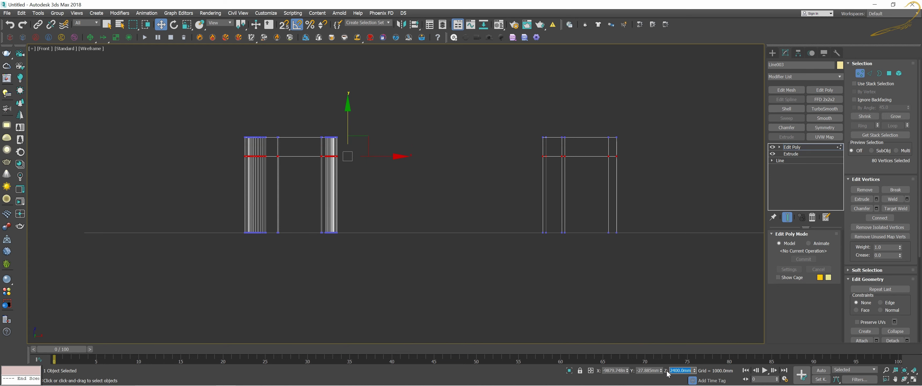
pyautogui.moveTo(556, 205); pyautogui.dragTo(544, 193, button='middle')
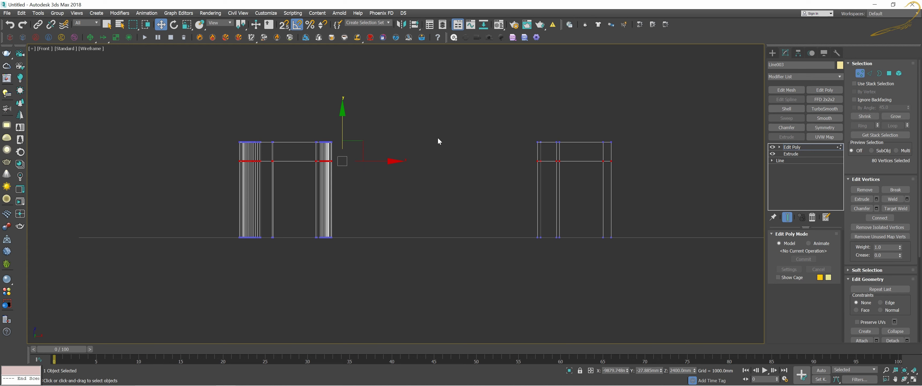
pyautogui.scroll(-2, 437, 138)
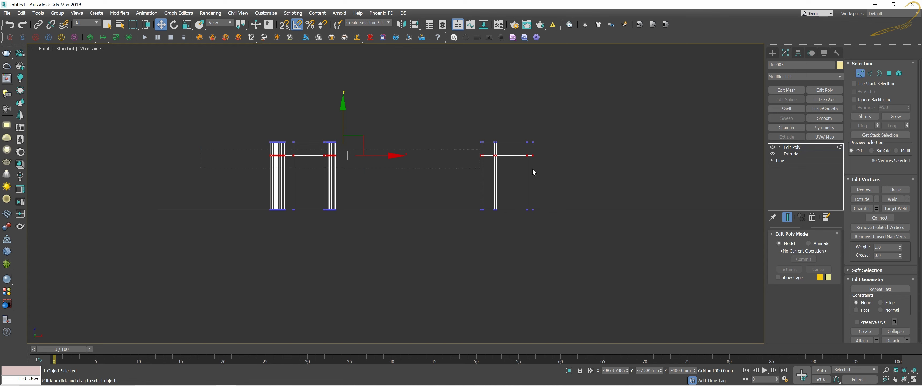
pyautogui.moveTo(471, 165); pyautogui.dragTo(439, 160, button='middle')
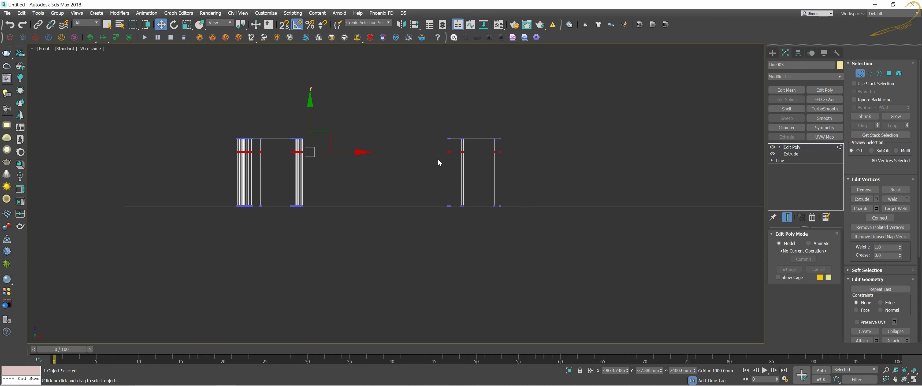
# Exit Vertex mode, return to Perspective, and toggle off Edit Poly to preview without lintels.
pyautogui.click(806, 148)
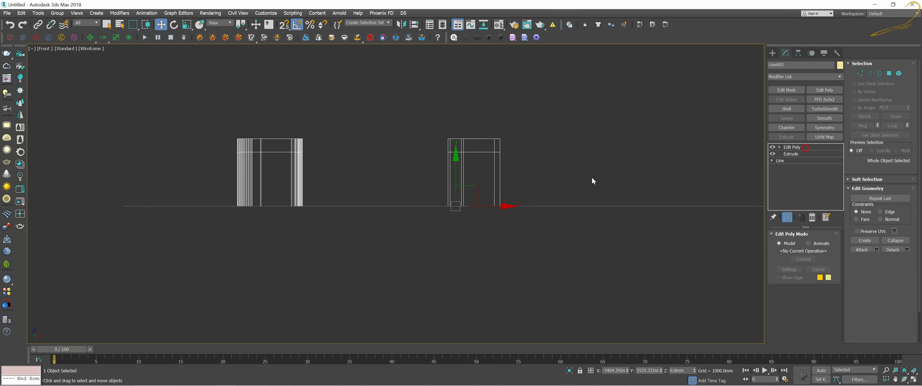
pyautogui.press('p')
pyautogui.scroll(5, 539, 173)
pyautogui.moveTo(539, 172)
pyautogui.keyDown('alt'); pyautogui.mouseDown(button='middle')
pyautogui.moveTo(517, 177)
pyautogui.moveTo(542, 191)
pyautogui.moveTo(502, 159)
pyautogui.mouseUp(button='middle'); pyautogui.keyUp('alt')
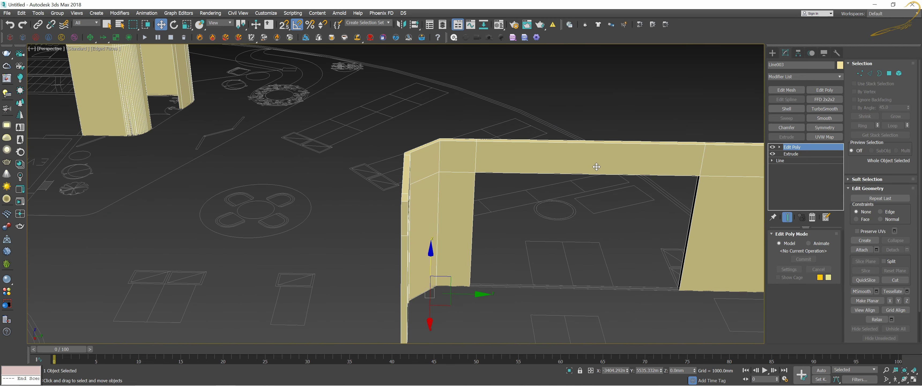
pyautogui.click(772, 147)
pyautogui.click(577, 211)
pyautogui.rightClick(550, 195)
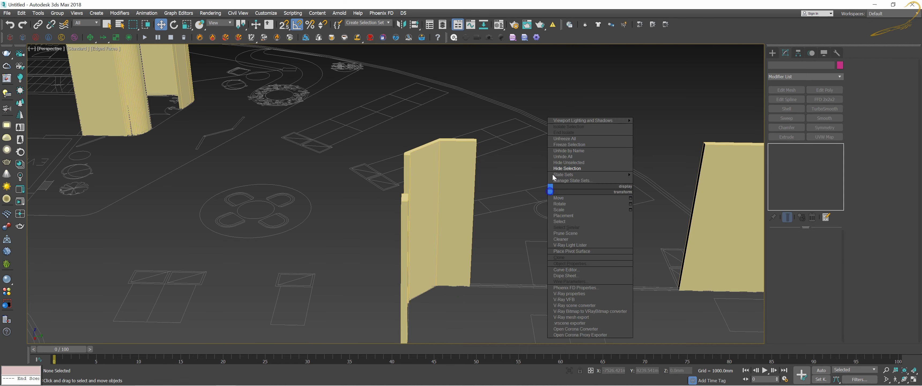
pyautogui.click(503, 157)
# Reselect arch wall Line003 and re-enable its Edit Poly modifier to show the bridged lintel.
pyautogui.click(465, 161)
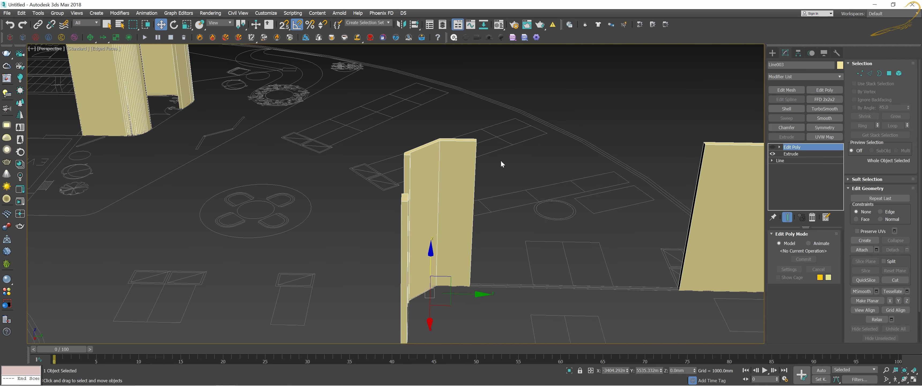
pyautogui.click(773, 147)
pyautogui.scroll(-8, 630, 152)
pyautogui.scroll(2, 630, 153)
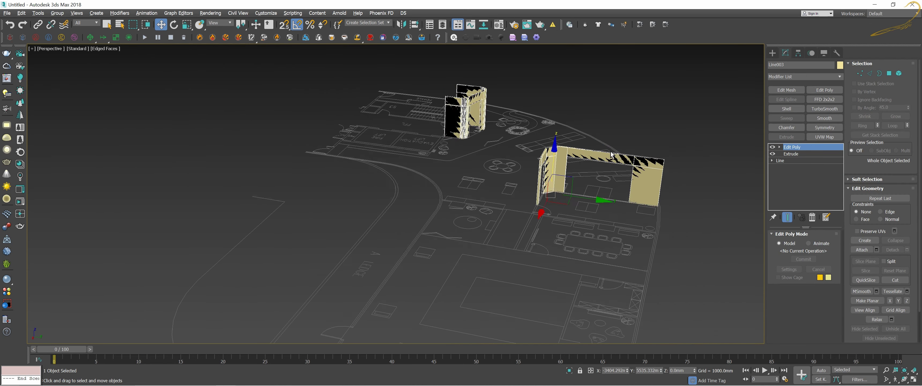
pyautogui.scroll(3, 579, 129)
pyautogui.scroll(3, 456, 146)
pyautogui.scroll(4, 526, 218)
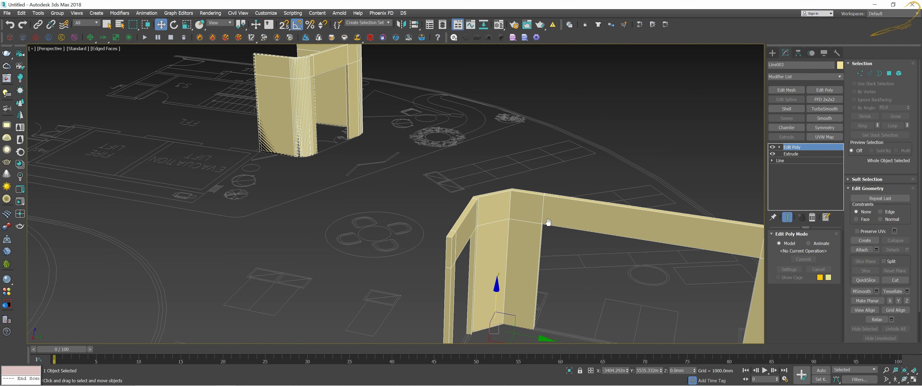
pyautogui.scroll(2, 534, 210)
pyautogui.scroll(-1, 534, 210)
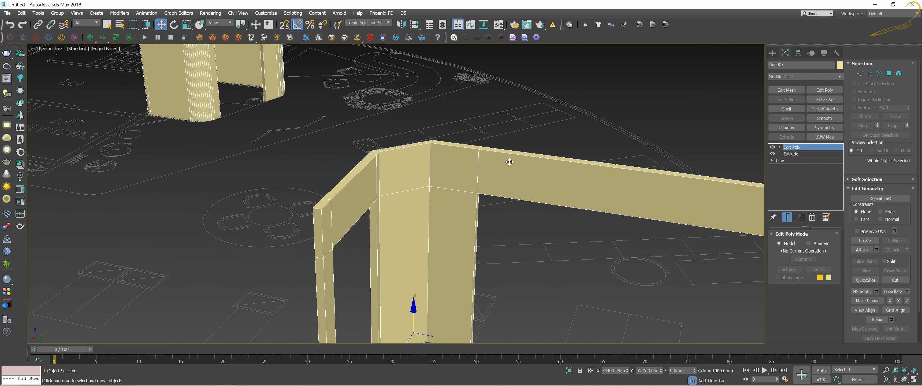
pyautogui.scroll(-1, 517, 167)
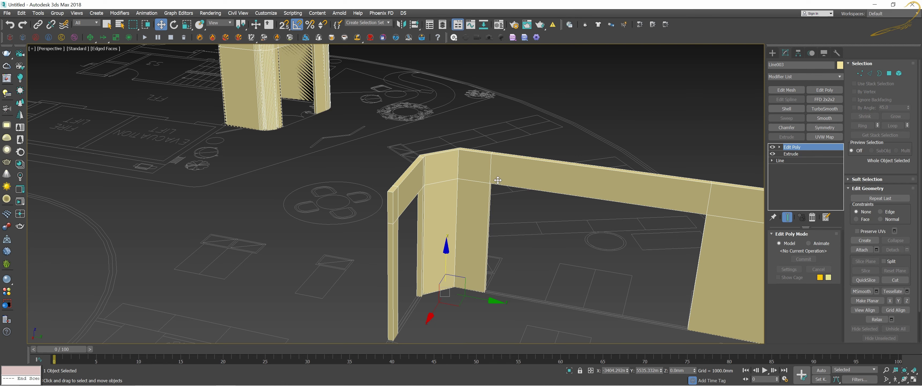
# Pan and zoom the Perspective view to inspect the lintel, then disable the Edit Poly edits again.
pyautogui.moveTo(454, 169); pyautogui.dragTo(443, 180, button='middle')
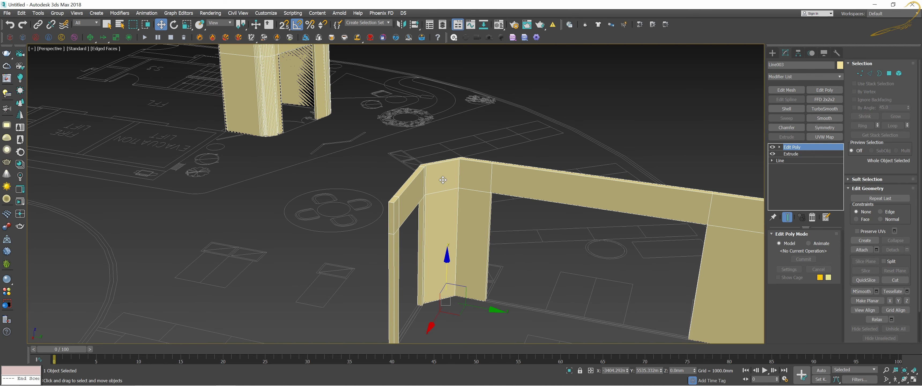
pyautogui.scroll(2, 491, 165)
pyautogui.scroll(2, 237, 170)
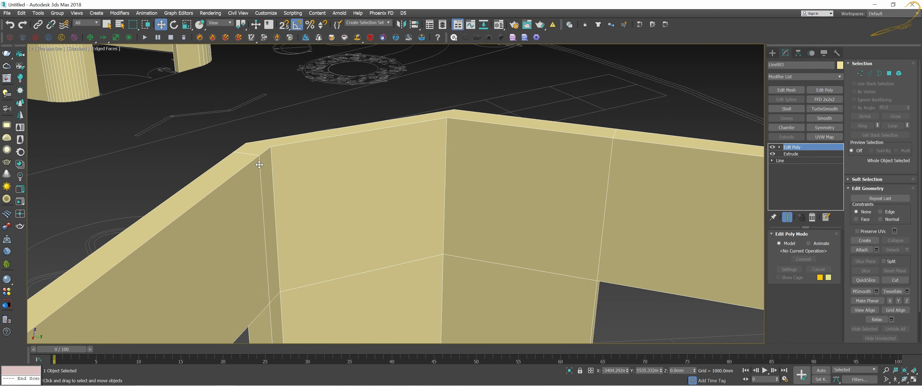
pyautogui.scroll(2, 254, 162)
pyautogui.scroll(-1, 254, 162)
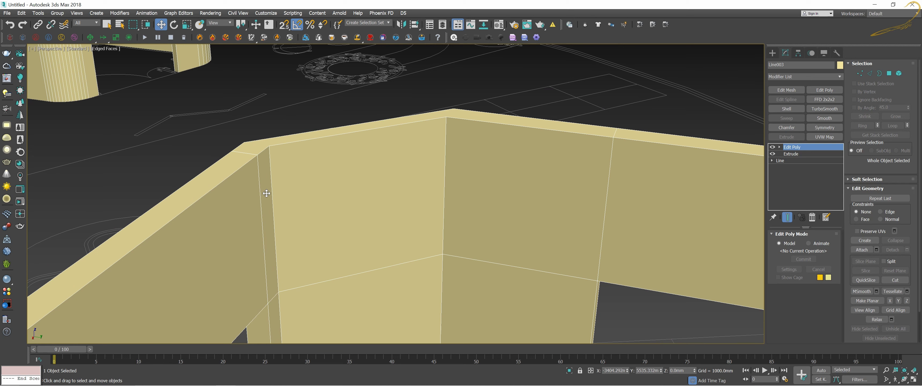
pyautogui.scroll(-1, 355, 219)
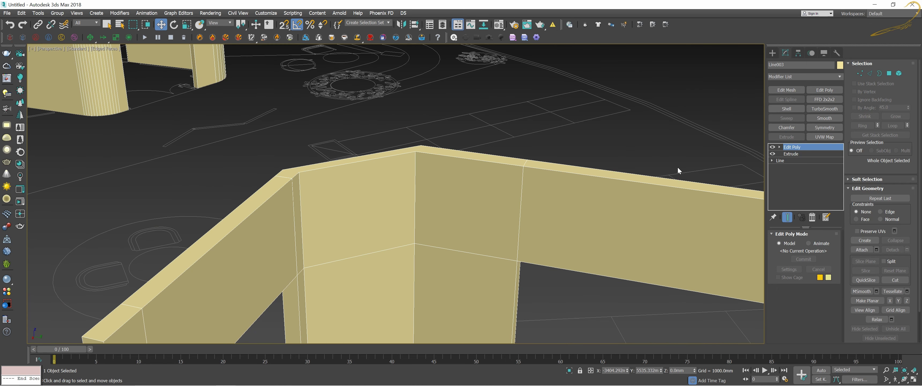
pyautogui.click(772, 146)
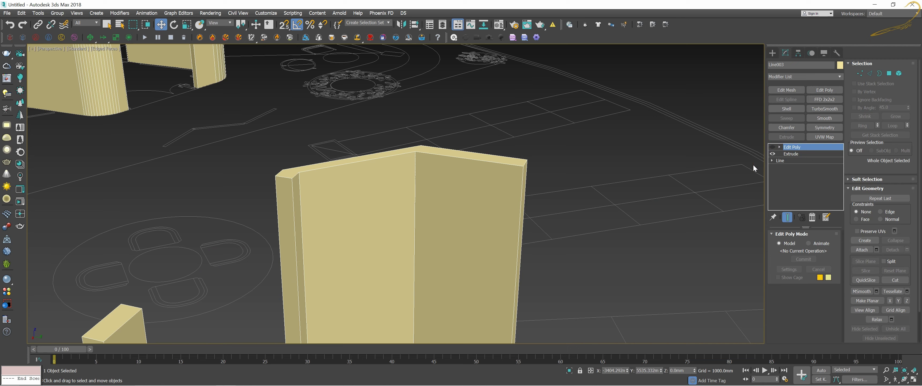
pyautogui.click(622, 187)
pyautogui.scroll(-5, 623, 187)
pyautogui.scroll(4, 560, 182)
pyautogui.scroll(2, 552, 186)
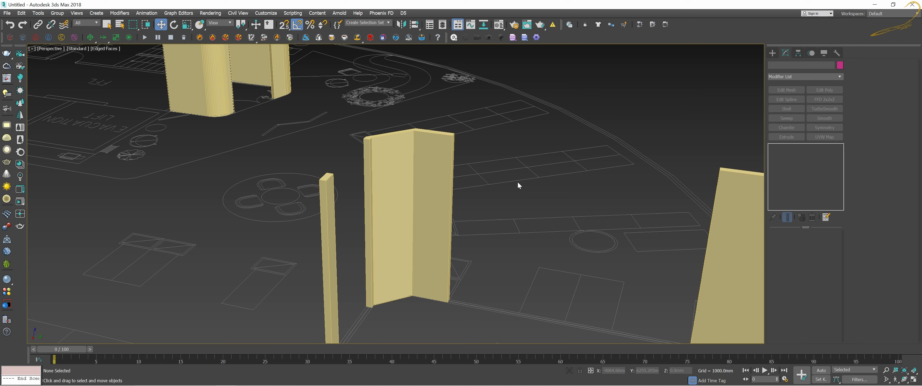
# Unhide all objects so the green W_TOP lintel beam reappears in the viewport.
pyautogui.rightClick(507, 205)
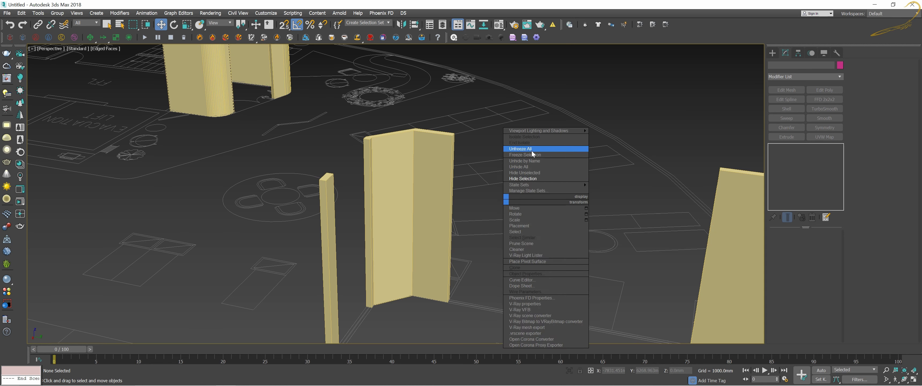
pyautogui.click(525, 167)
pyautogui.click(506, 158)
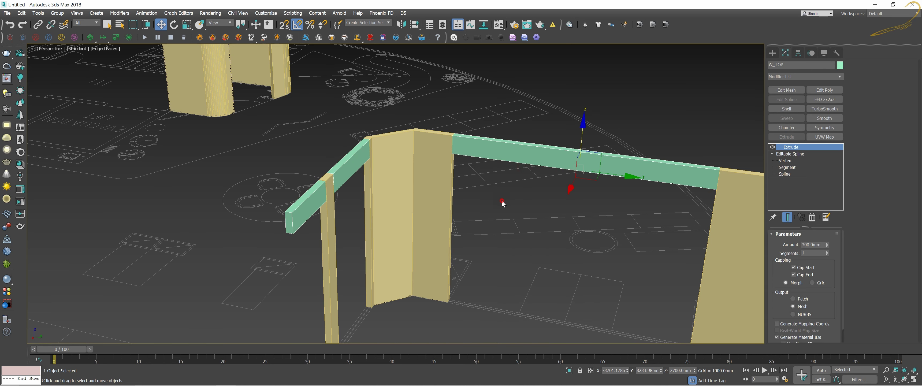
pyautogui.keyDown('alt'); pyautogui.moveTo(583, 189); pyautogui.dragTo(580, 184, button='middle'); pyautogui.keyUp('alt')
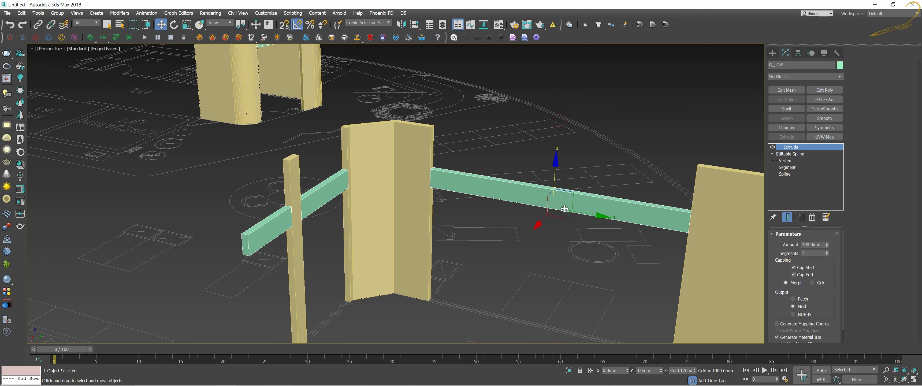
# Select the W_TOP beam and start editing its Z coordinate.
pyautogui.click(399, 170)
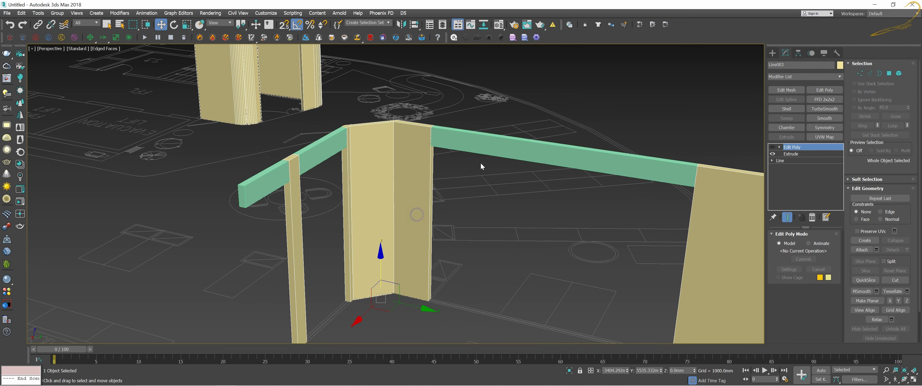
pyautogui.click(481, 152)
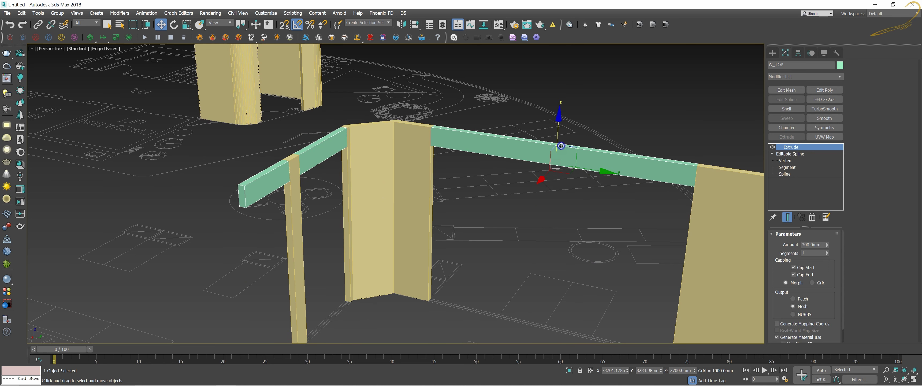
pyautogui.click(676, 373)
pyautogui.write('2400')
# Lower the W_TOP beam to Z 2400 mm and give it a 600 mm extrusion.
pyautogui.press('Return')
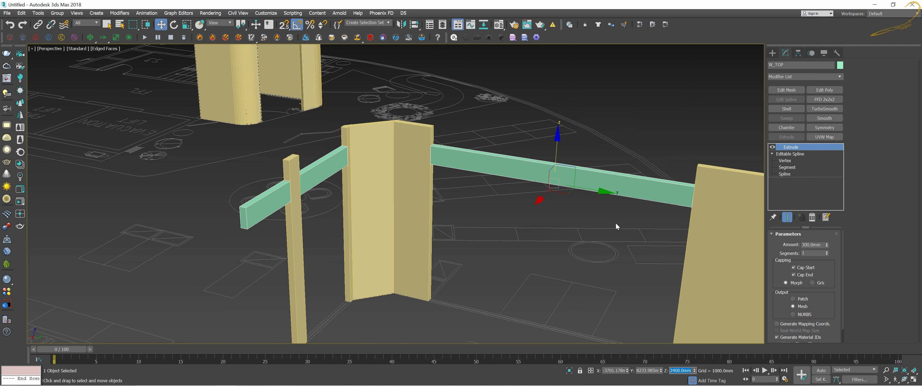
pyautogui.moveTo(617, 226); pyautogui.dragTo(597, 219, button='middle')
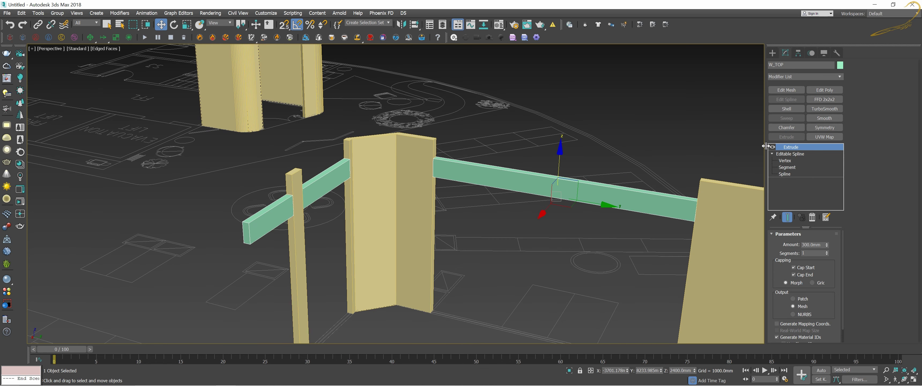
pyautogui.doubleClick(806, 245)
pyautogui.write('600')
pyautogui.press('Return')
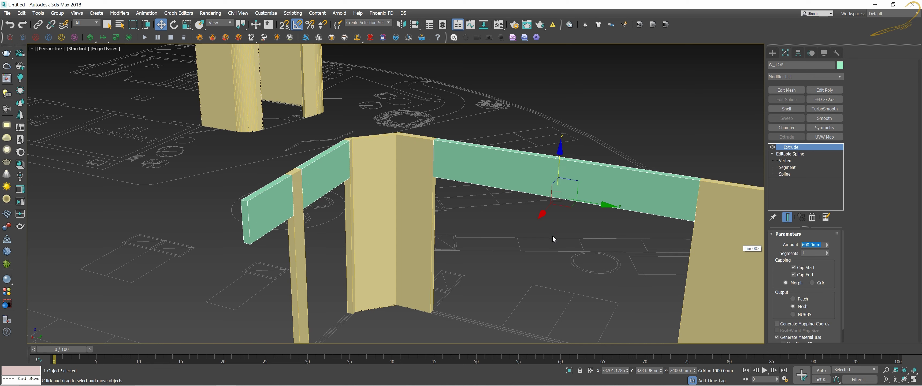
pyautogui.click(512, 239)
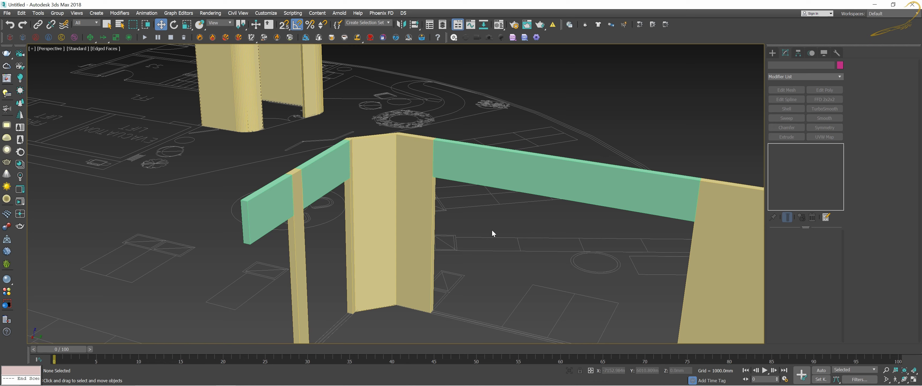
pyautogui.moveTo(454, 195); pyautogui.dragTo(456, 203, button='middle')
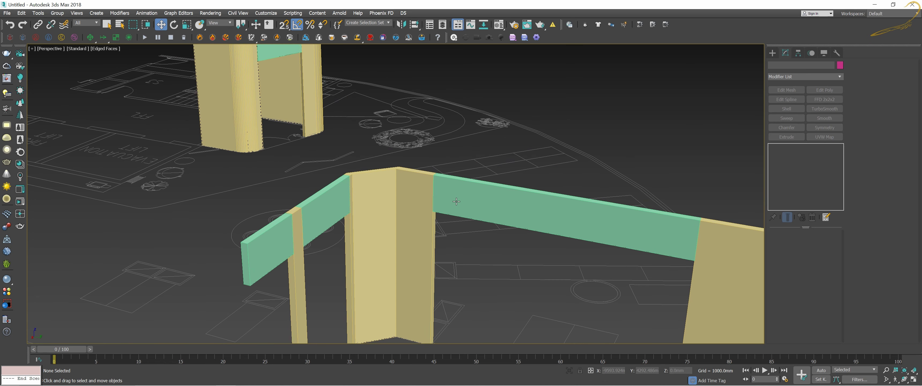
pyautogui.click(458, 200)
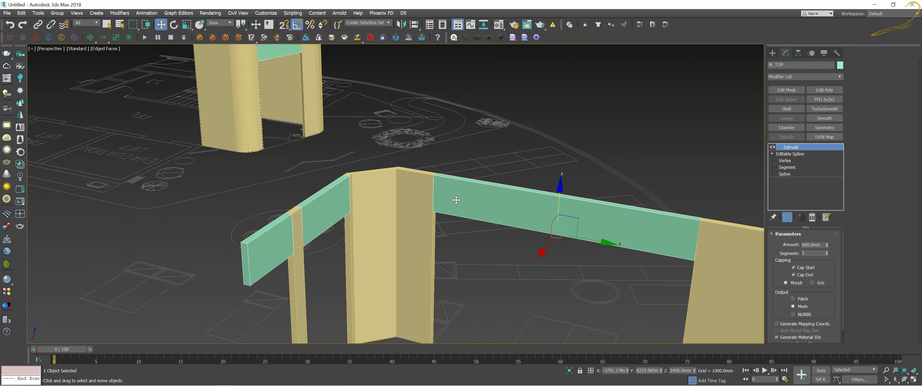
pyautogui.keyDown('alt'); pyautogui.moveTo(455, 199); pyautogui.dragTo(460, 200, button='middle'); pyautogui.keyUp('alt')
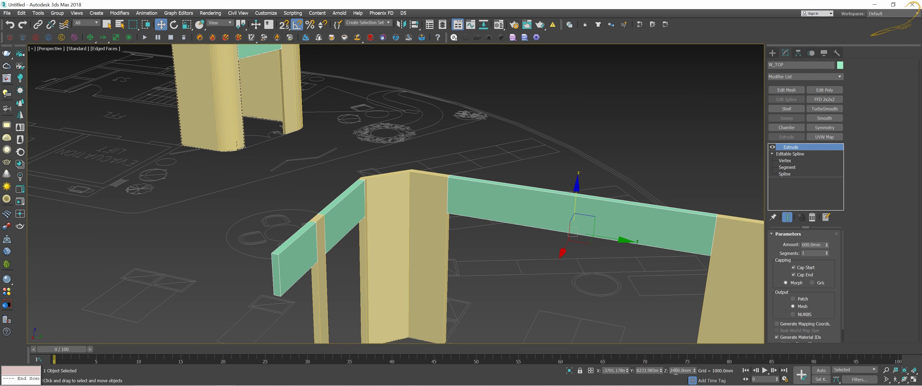
pyautogui.moveTo(675, 371); pyautogui.dragTo(670, 371)
pyautogui.moveTo(492, 217)
pyautogui.mouseDown(button='middle')
pyautogui.moveTo(511, 259)
pyautogui.moveTo(509, 248)
pyautogui.mouseUp(button='middle')
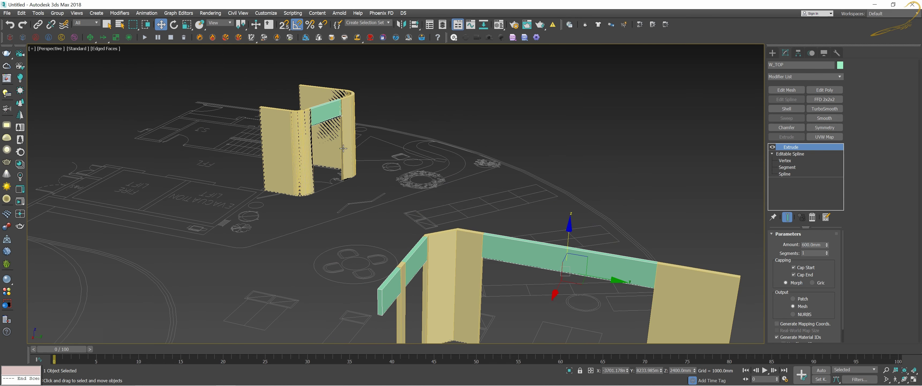
pyautogui.scroll(5, 352, 140)
pyautogui.scroll(-5, 371, 135)
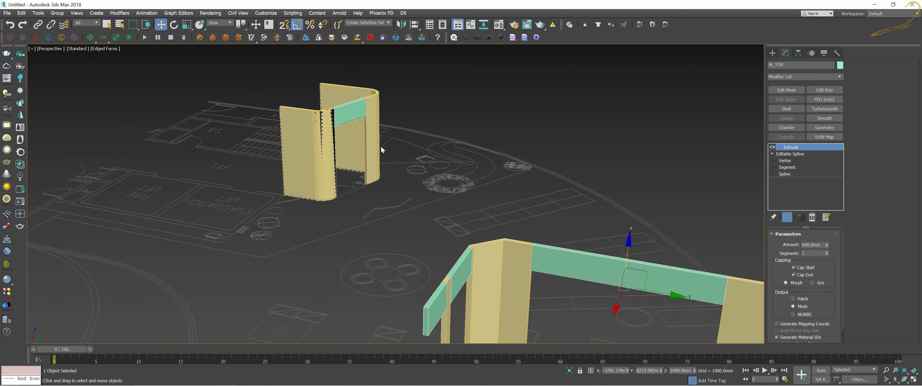
pyautogui.moveTo(520, 239)
pyautogui.keyDown('alt'); pyautogui.mouseDown(button='middle')
pyautogui.moveTo(565, 226)
pyautogui.moveTo(528, 214)
pyautogui.mouseUp(button='middle'); pyautogui.keyUp('alt')
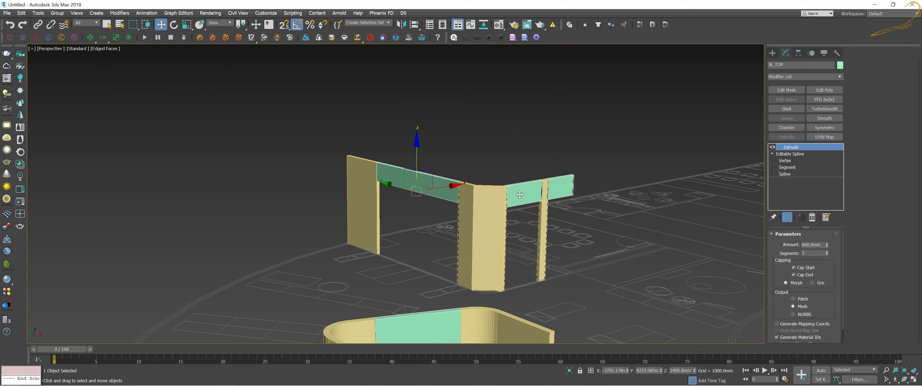
pyautogui.scroll(2, 510, 201)
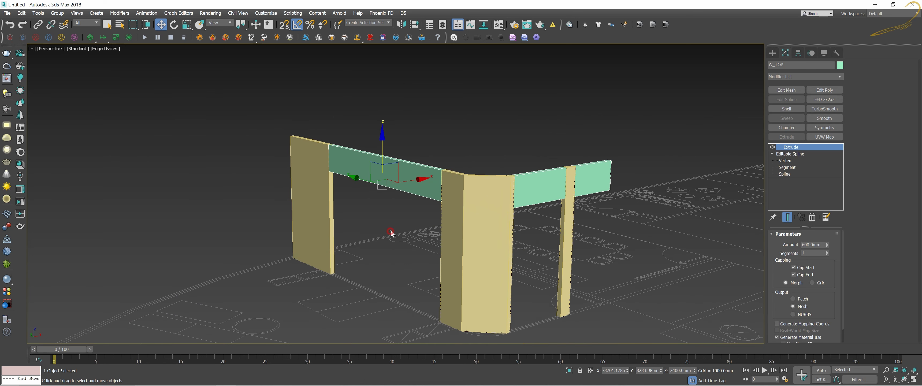
pyautogui.click(397, 226)
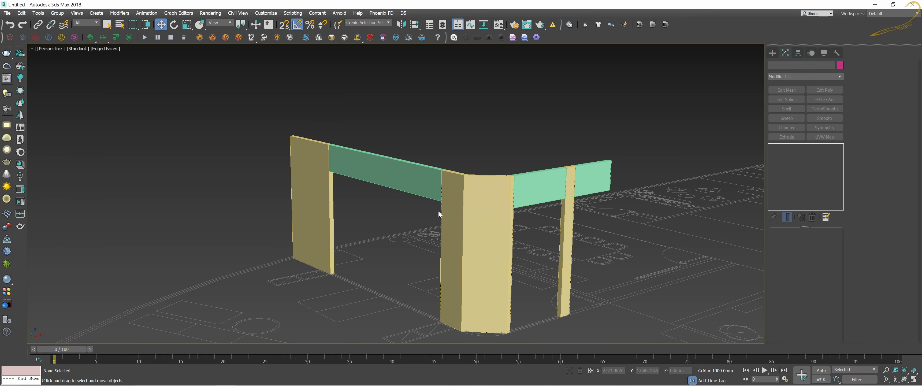
pyautogui.click(468, 215)
pyautogui.scroll(-3, 473, 229)
pyautogui.scroll(-1, 476, 234)
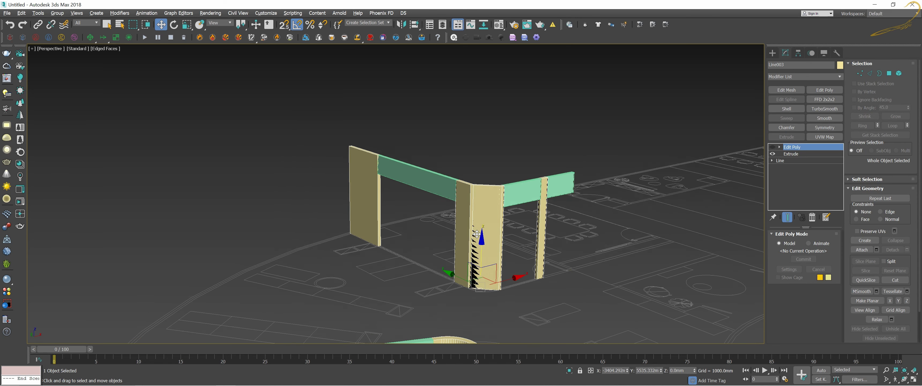
pyautogui.scroll(-2, 476, 233)
pyautogui.scroll(-1, 475, 235)
pyautogui.moveTo(472, 250)
pyautogui.mouseDown(button='middle')
pyautogui.moveTo(477, 217)
pyautogui.moveTo(410, 225)
pyautogui.mouseUp(button='middle')
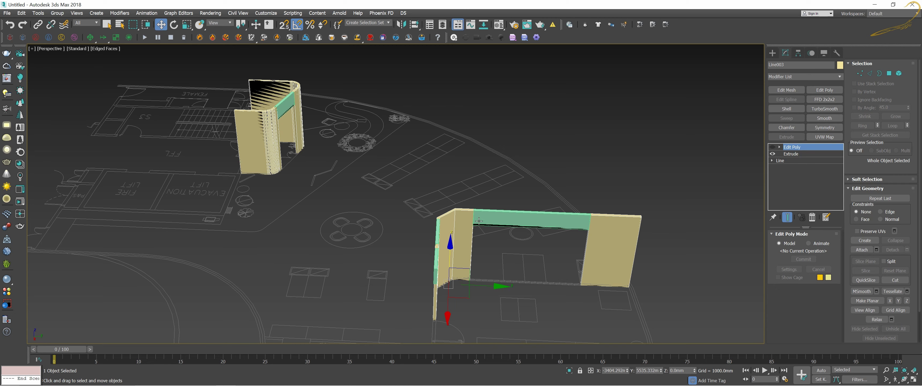
pyautogui.keyDown('alt'); pyautogui.moveTo(502, 248); pyautogui.dragTo(456, 234, button='middle'); pyautogui.keyUp('alt')
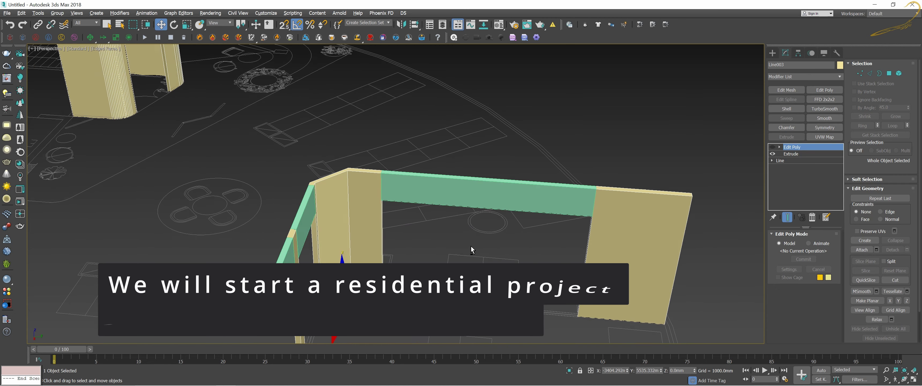